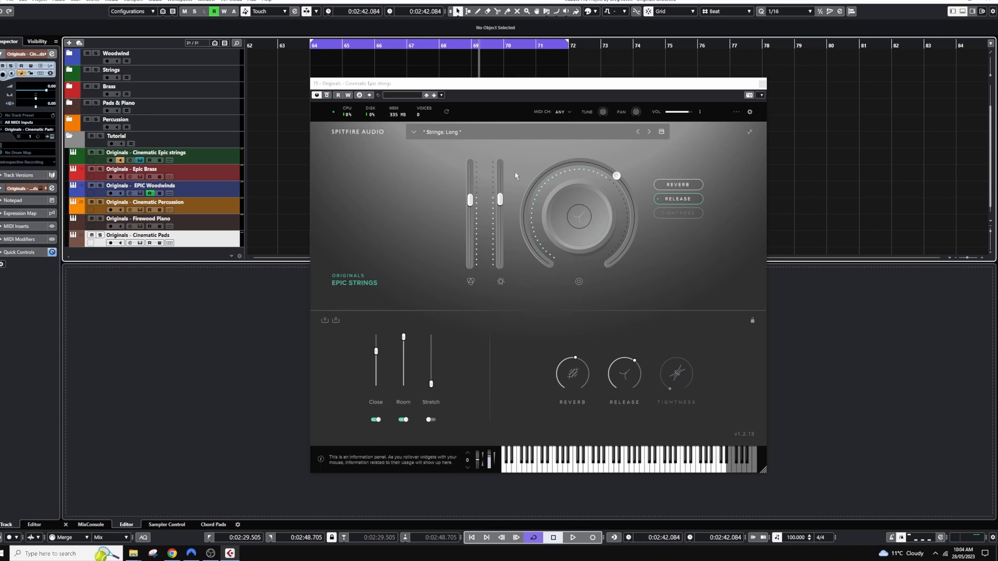
- Look through the full list of available Epic Strings presets, down to Short (Octave), without loading one
click(449, 135)
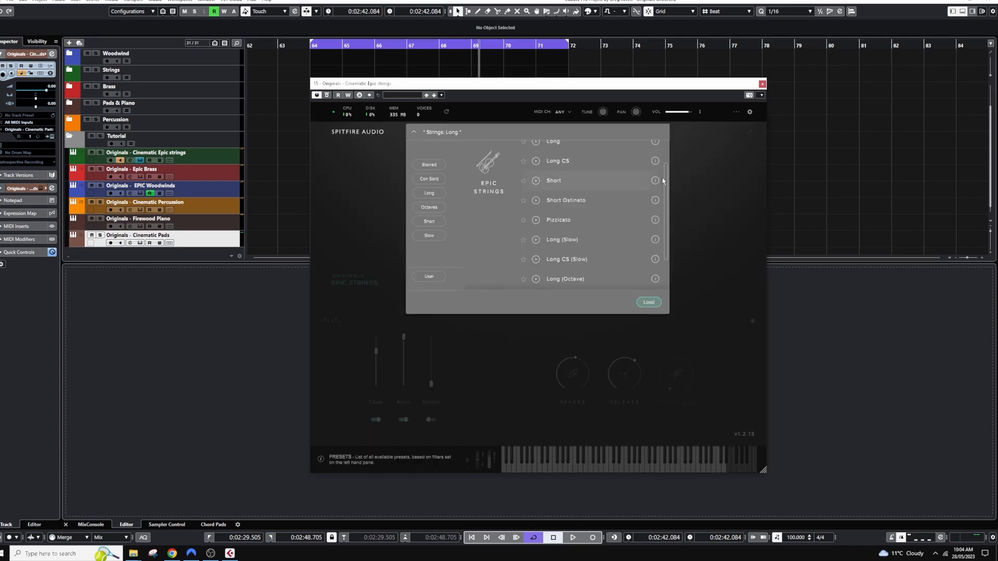
mouse_move(664, 182)
mouse_down()
mouse_move(668, 159)
mouse_move(676, 178)
mouse_up()
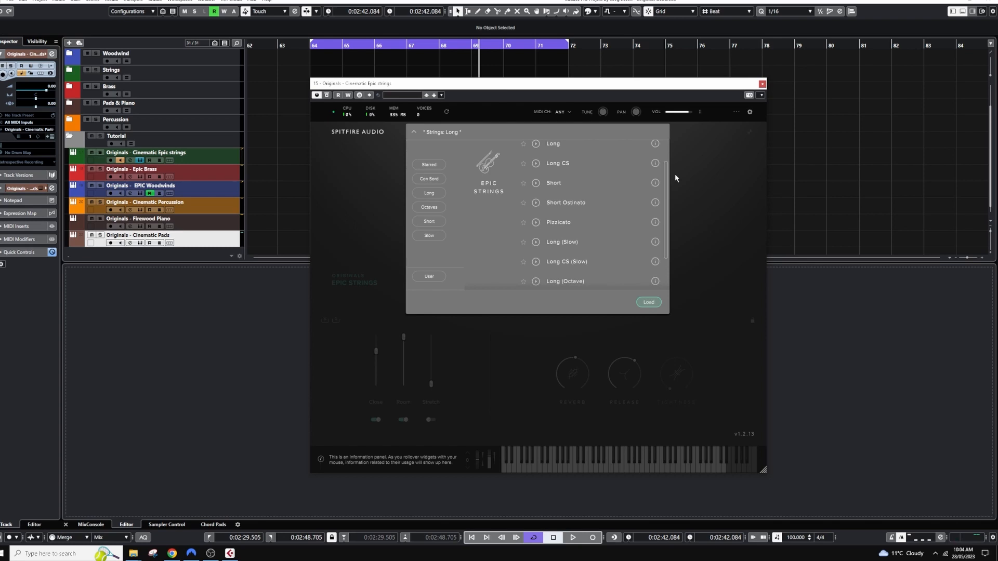
drag(676, 178, 684, 191)
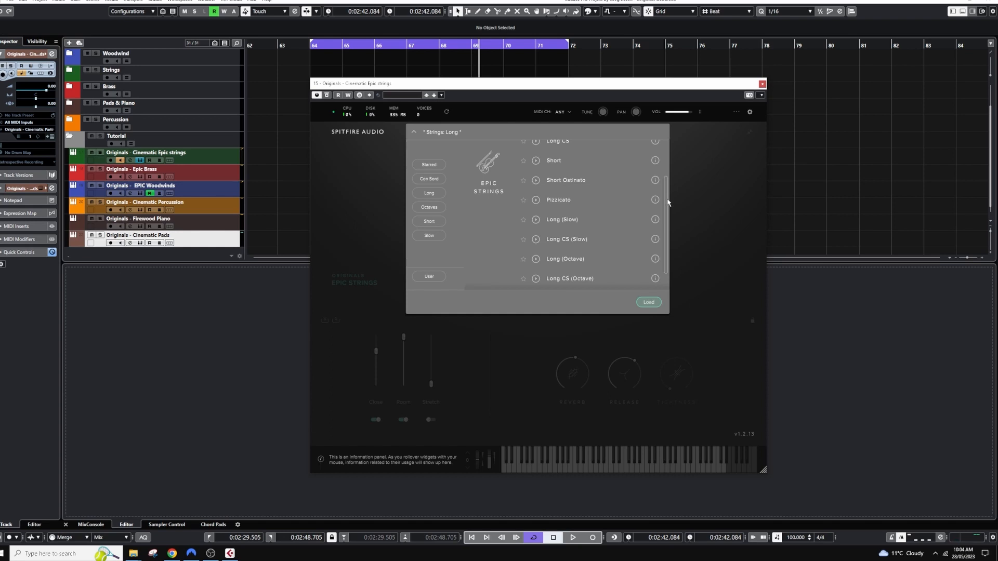
scroll(668, 202, down, 1)
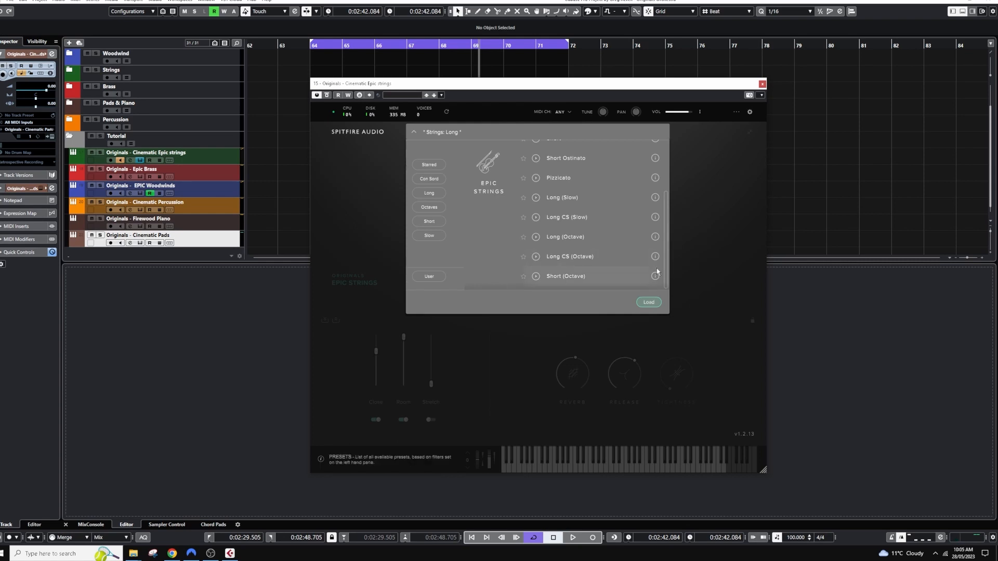
click(723, 255)
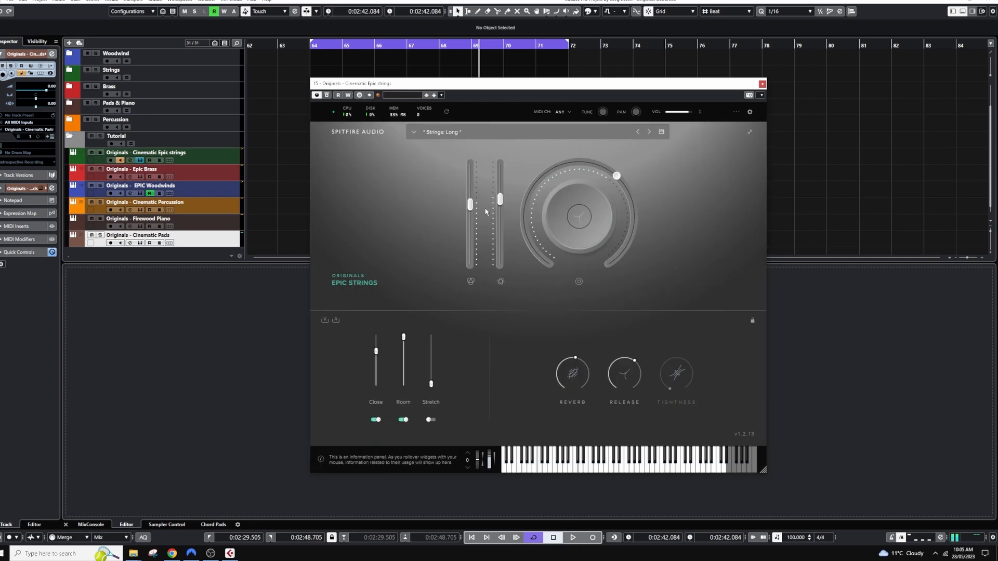
- Lower the expression slider slightly and reduce the release amount a little with the large central knob
mouse_move(500, 200)
mouse_down()
mouse_move(499, 184)
mouse_move(500, 222)
mouse_move(500, 209)
mouse_up()
click(584, 214)
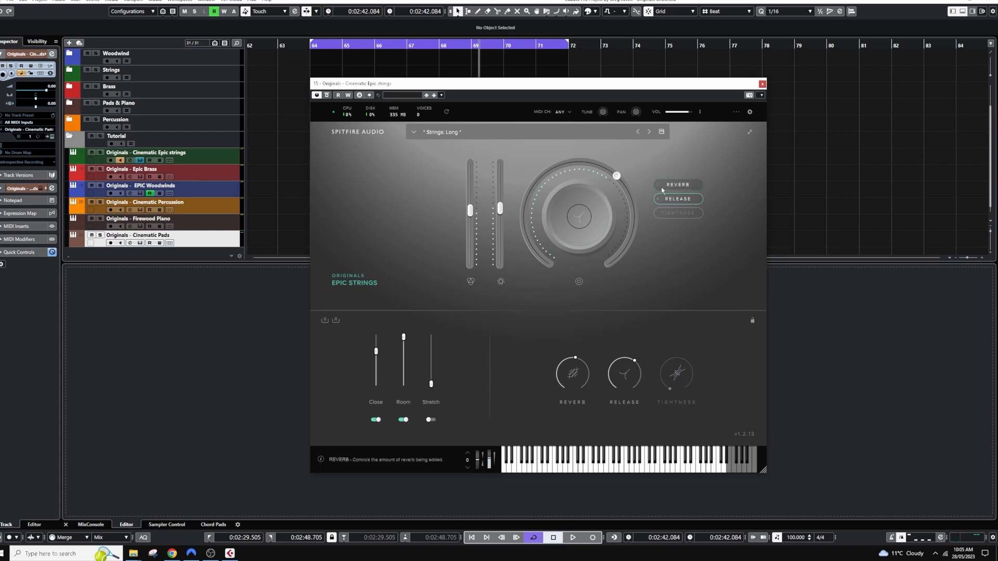
click(624, 171)
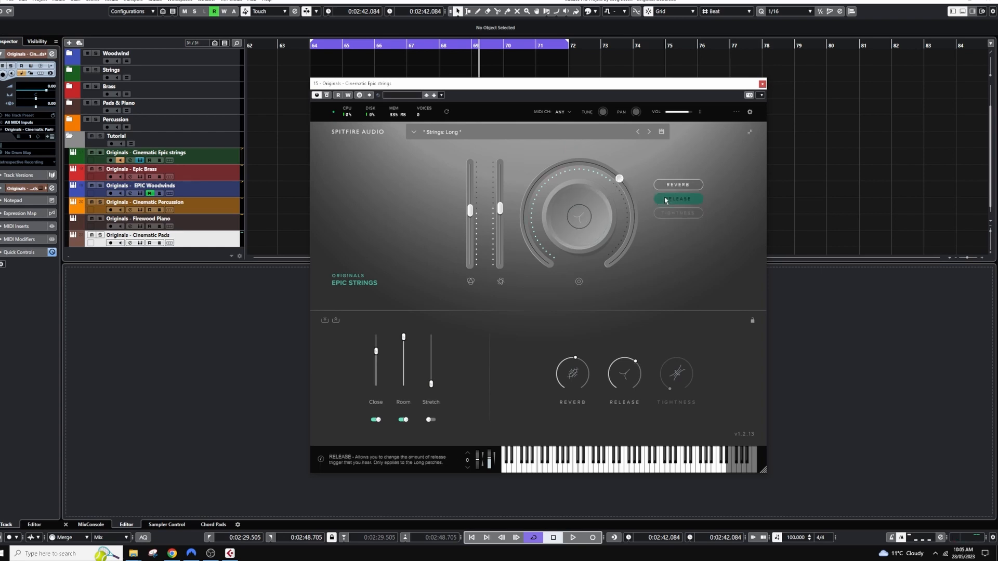
drag(619, 179, 610, 171)
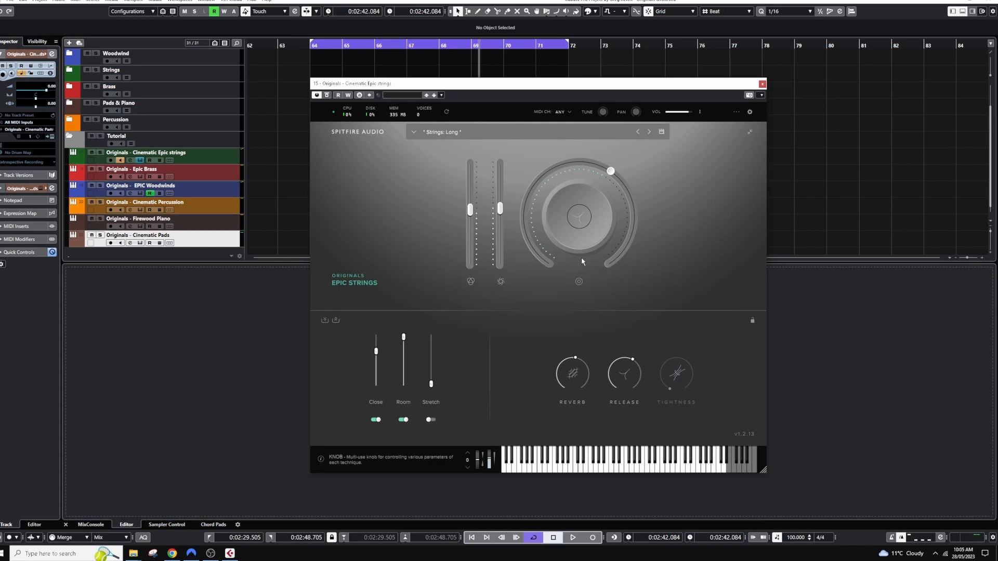
click(581, 223)
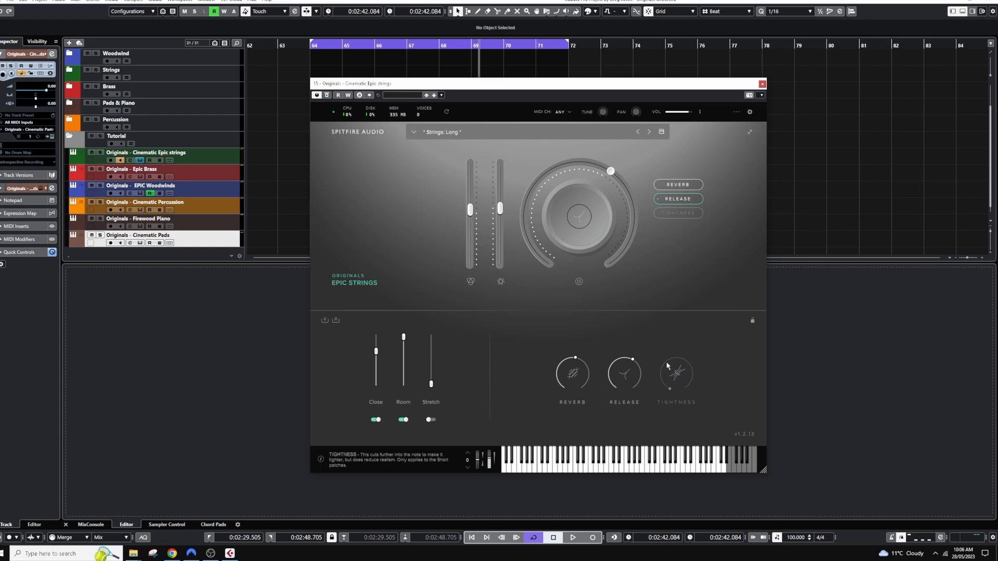
- Set the Release amount of the Long strings preset nearly to minimum, followed by nearly to maximum, to compare the note tails
mouse_move(565, 359)
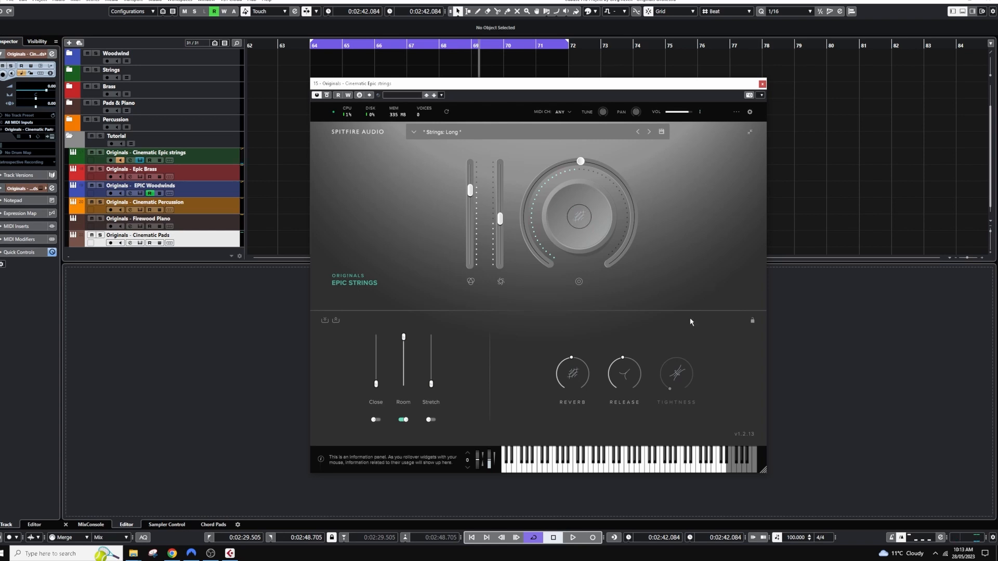
drag(627, 363, 630, 337)
drag(626, 371, 608, 429)
drag(630, 363, 630, 364)
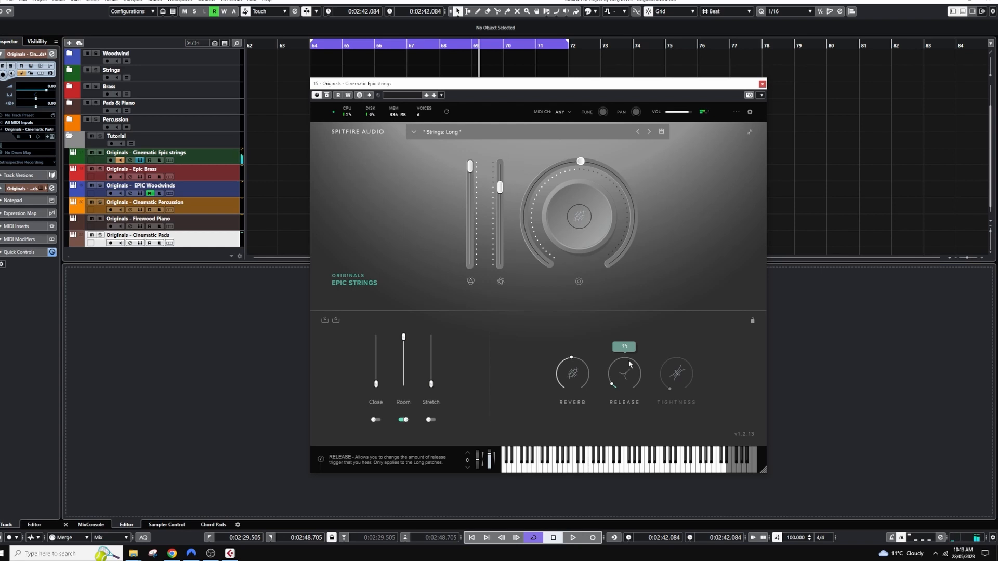
drag(624, 367, 609, 306)
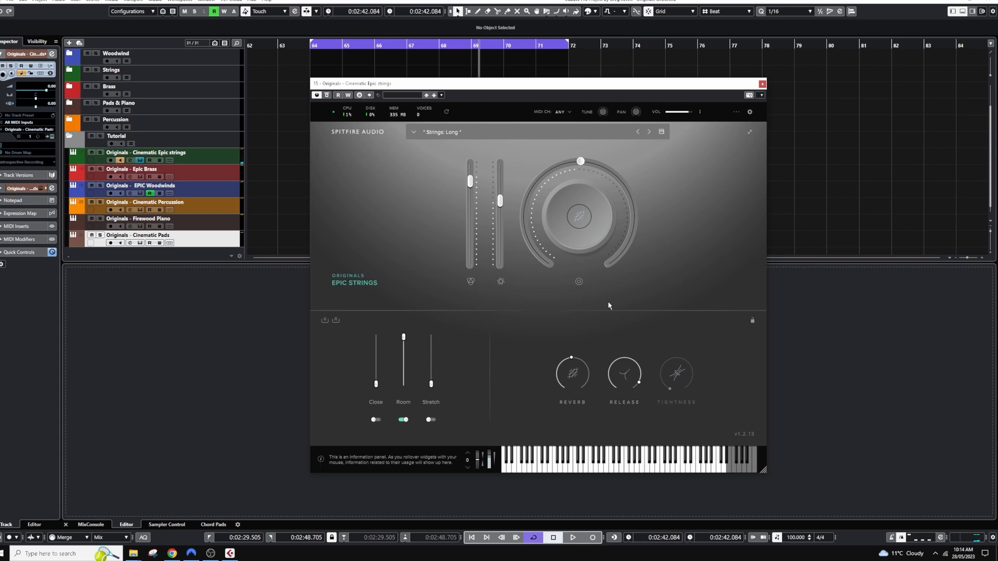
- Load the Live and Long CS presets of Epic Strings one after the other to audition them
click(438, 134)
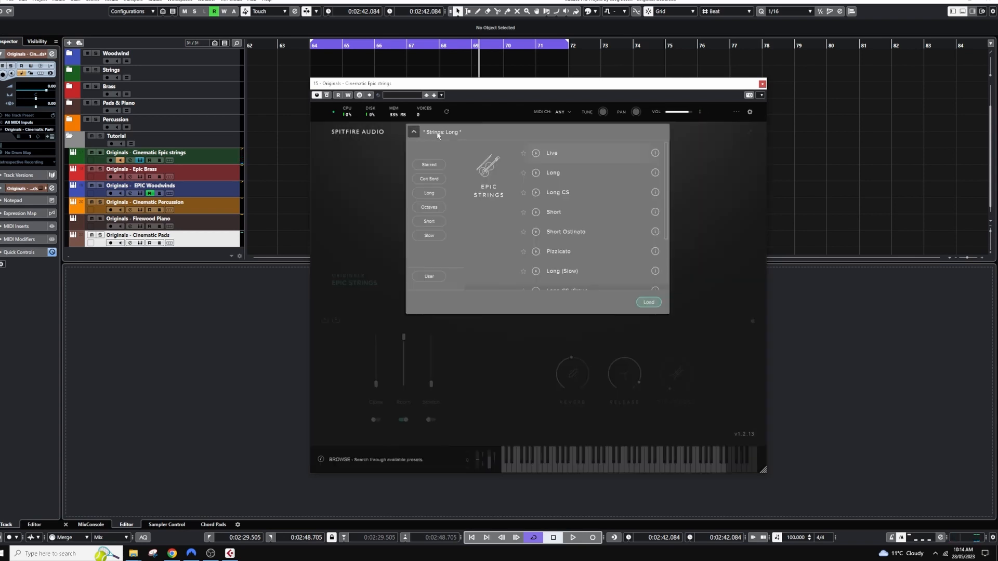
double_click(560, 157)
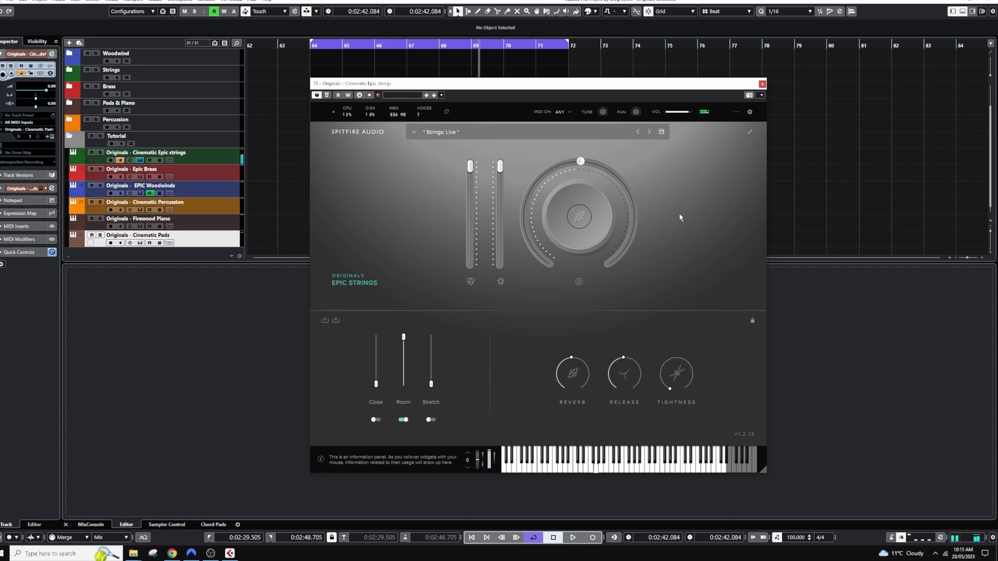
click(445, 132)
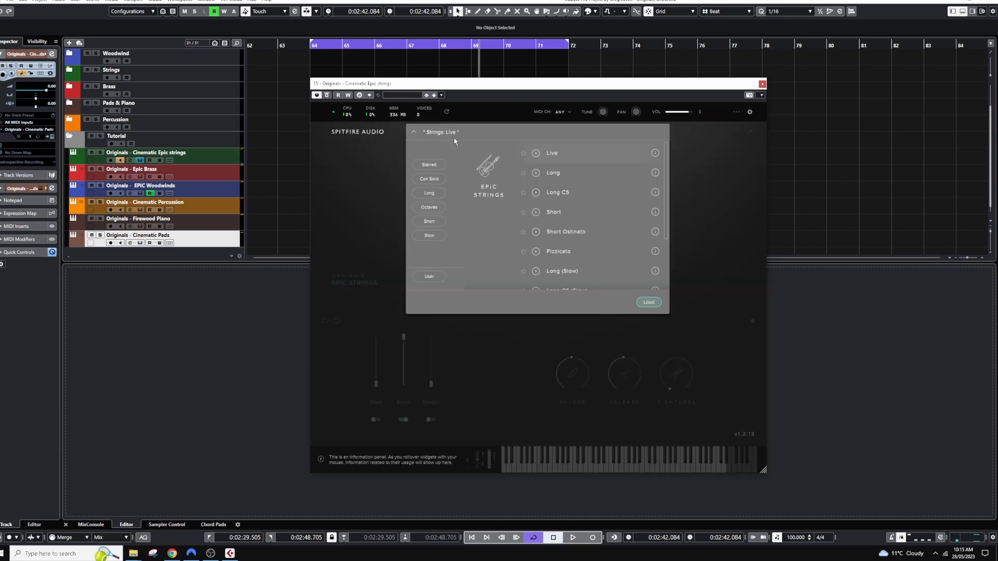
double_click(565, 194)
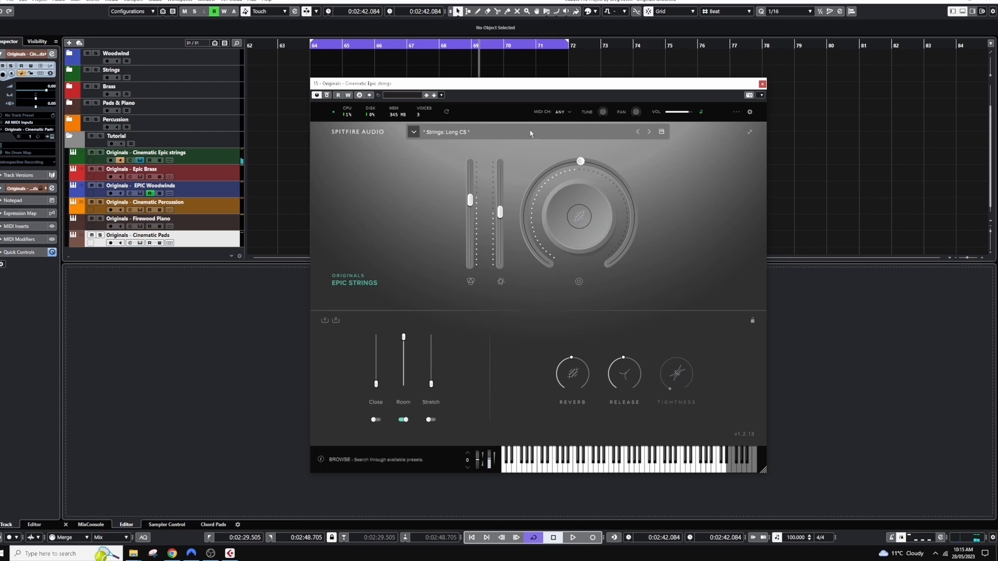
- Load the Short and Short Ostinato presets of Epic Strings in turn to audition them
click(543, 132)
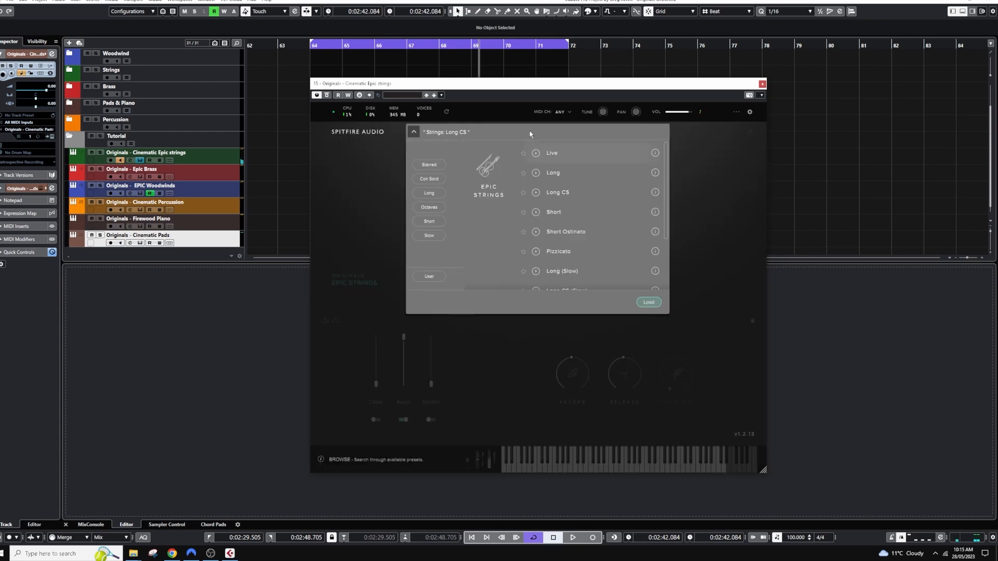
double_click(555, 212)
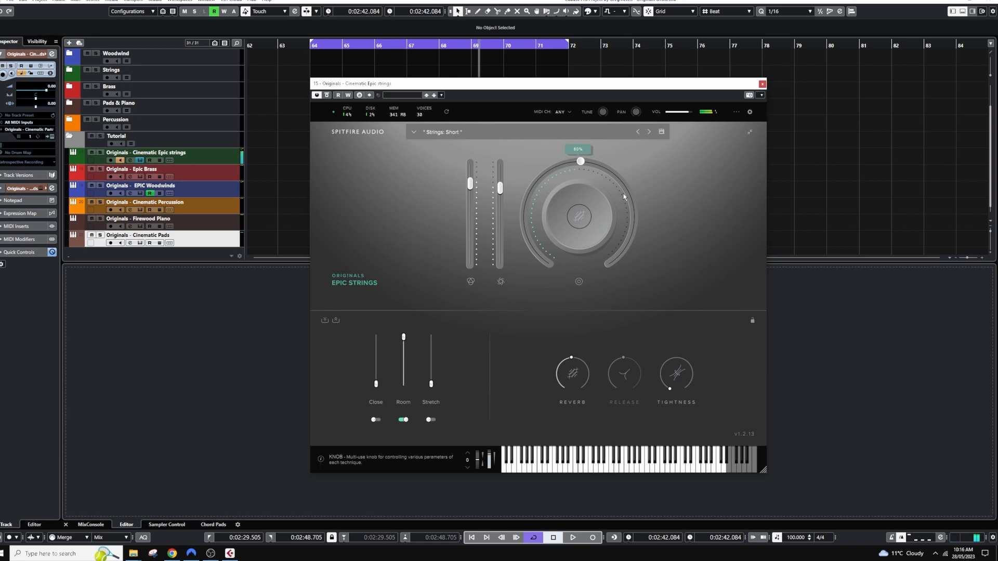
click(467, 134)
click(468, 134)
click(469, 136)
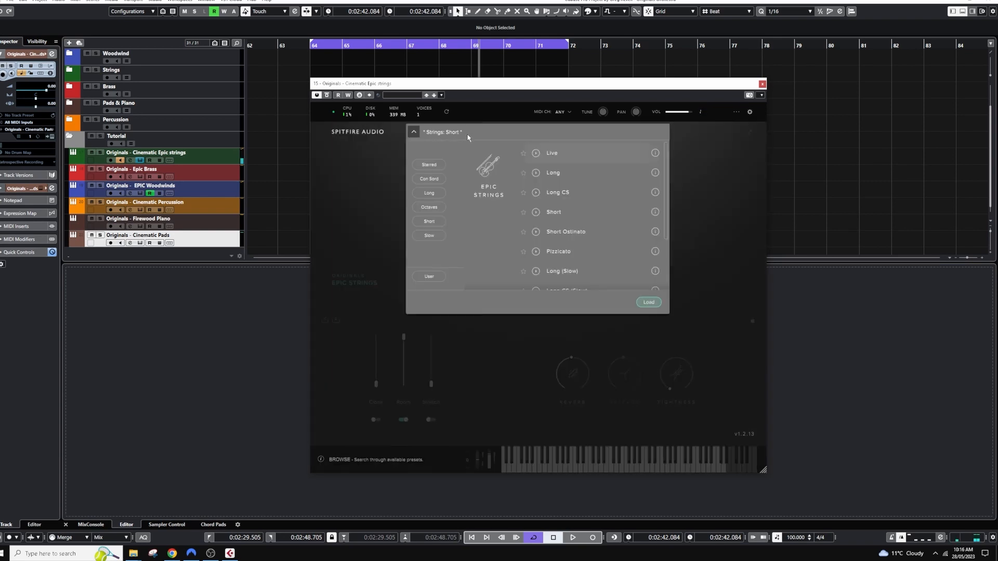
double_click(578, 232)
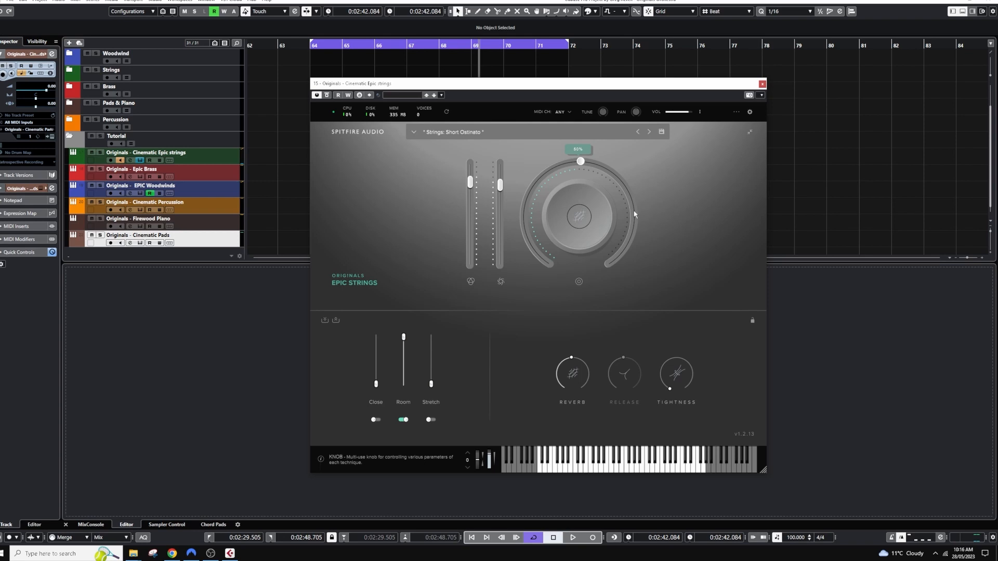
- Audition the Pizzicato preset and the Long (Slow) preset of Epic Strings by loading each one
click(455, 134)
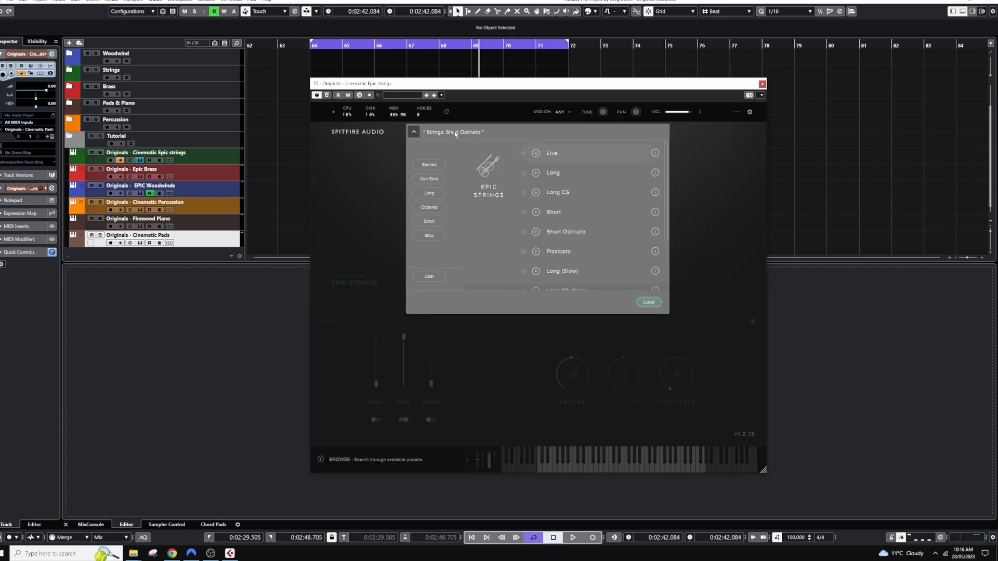
double_click(550, 252)
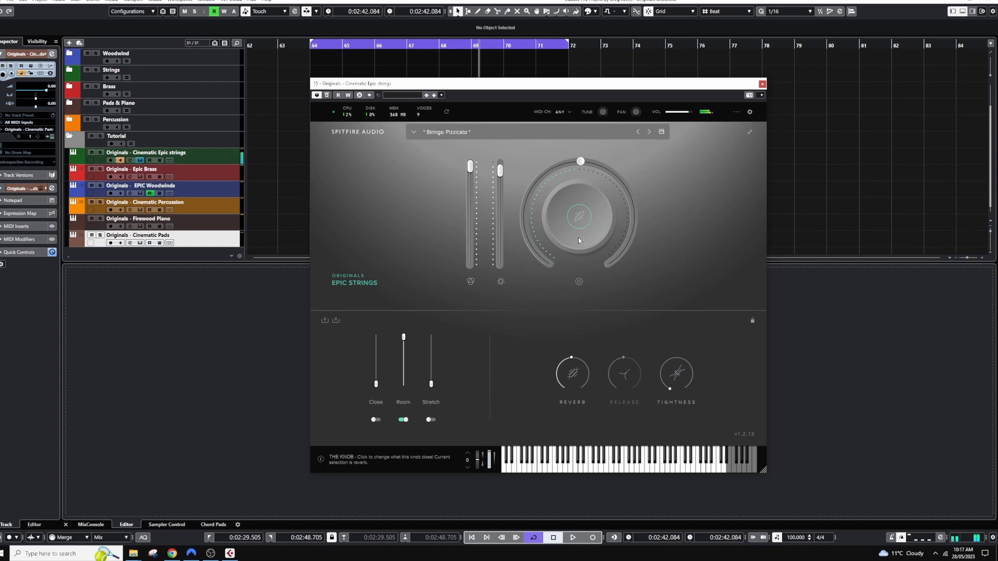
click(460, 134)
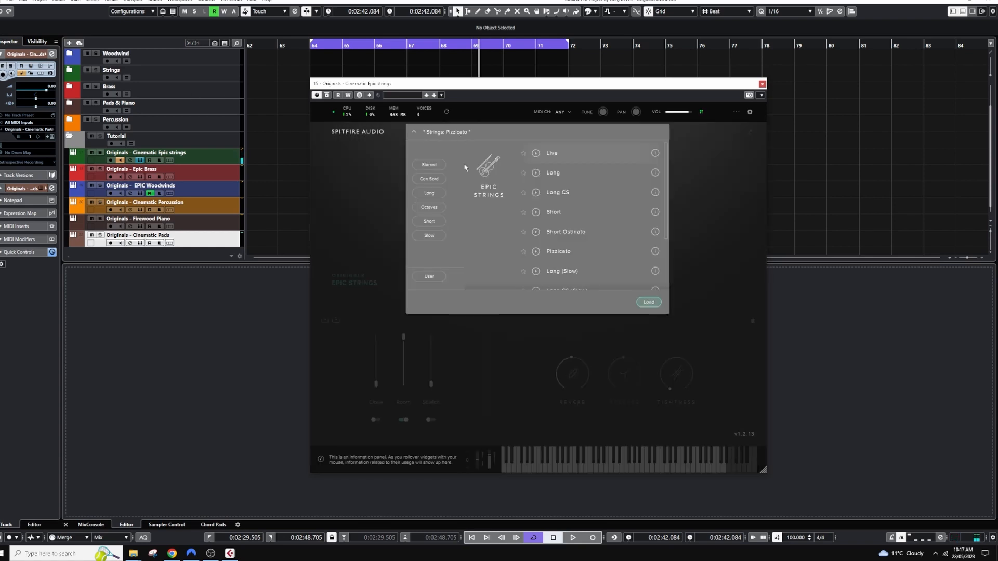
double_click(566, 271)
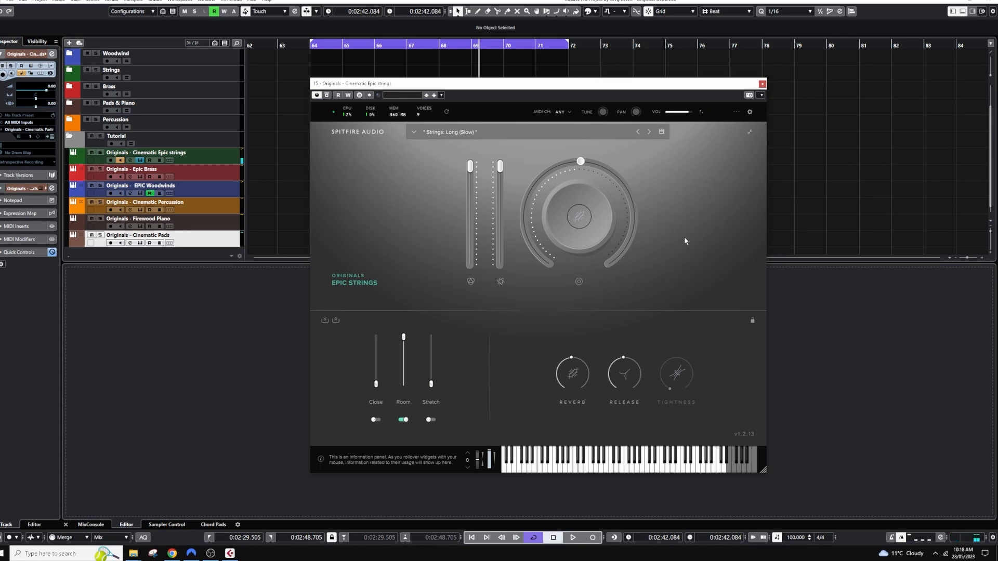
- Load the Long (Octave) preset of Epic Strings for an audition and replace it with Short (Octave)
click(473, 133)
scroll(624, 238, down, 2)
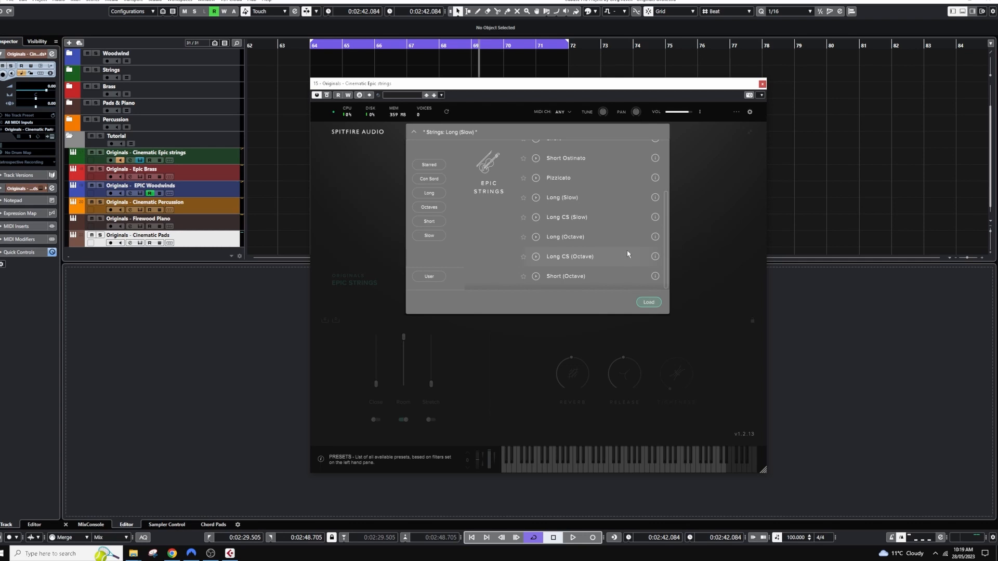
double_click(577, 235)
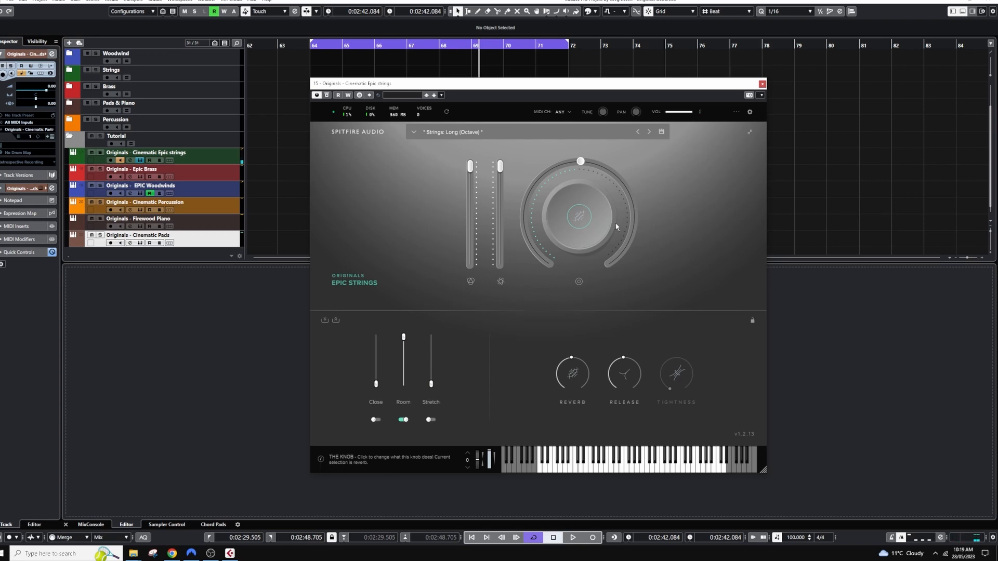
click(466, 138)
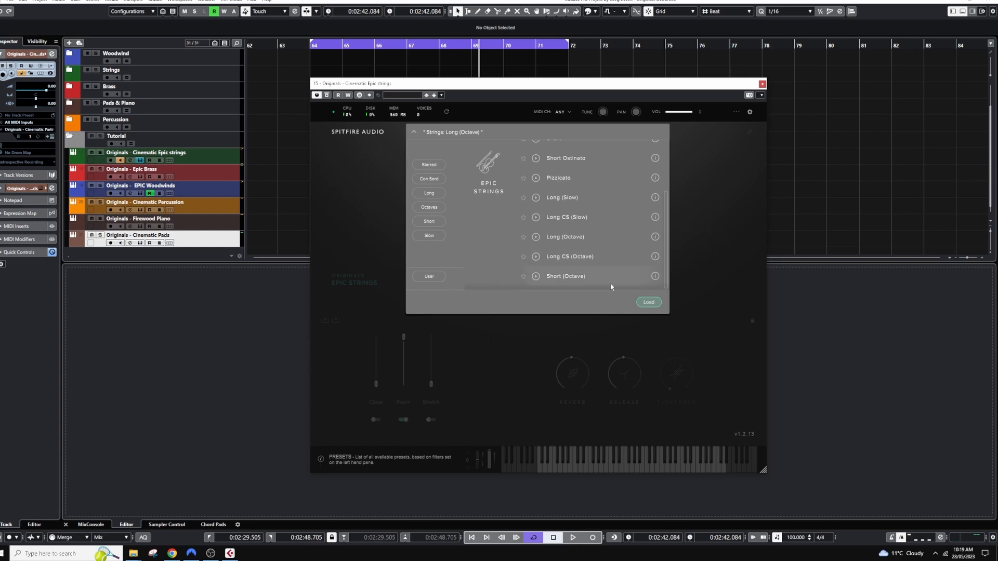
double_click(569, 277)
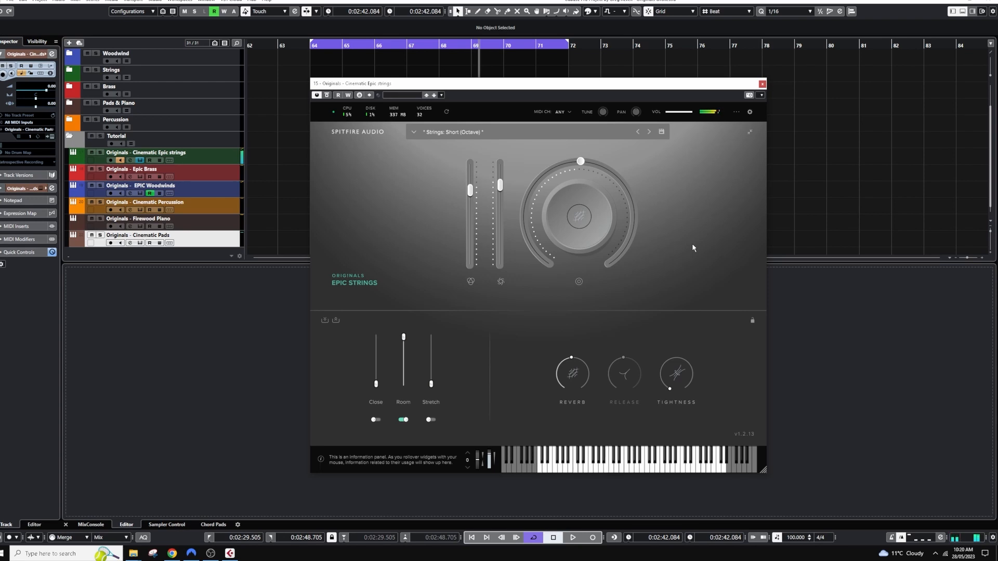
- Raise the Close microphone level of the Short (Octave) strings preset most of the way and review the preset list again
drag(376, 384, 375, 346)
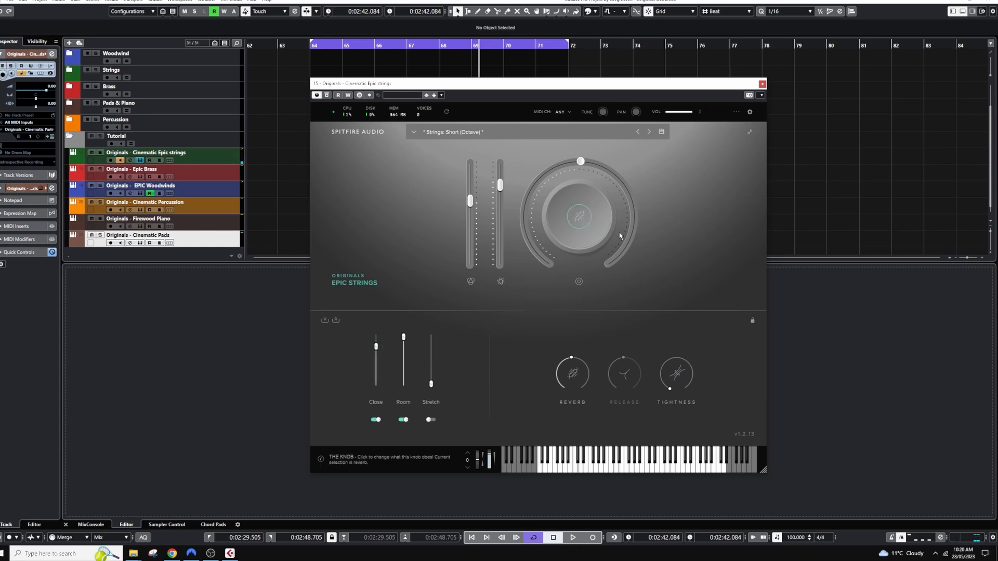
click(471, 133)
scroll(635, 260, up, 3)
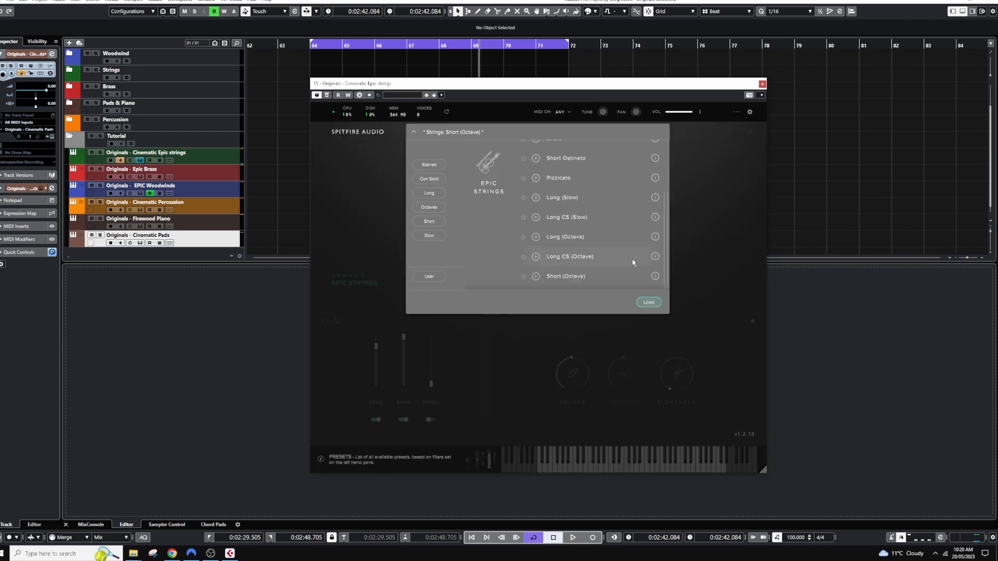
click(723, 218)
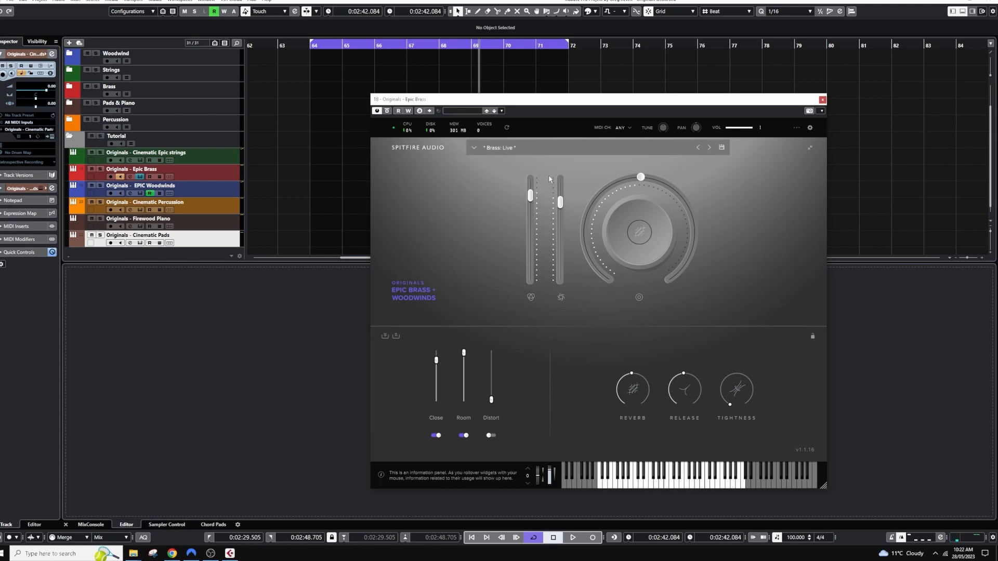
- In the Epic Brass instrument, load the Brass Live preset to audition it and replace it with Brass Long
click(504, 149)
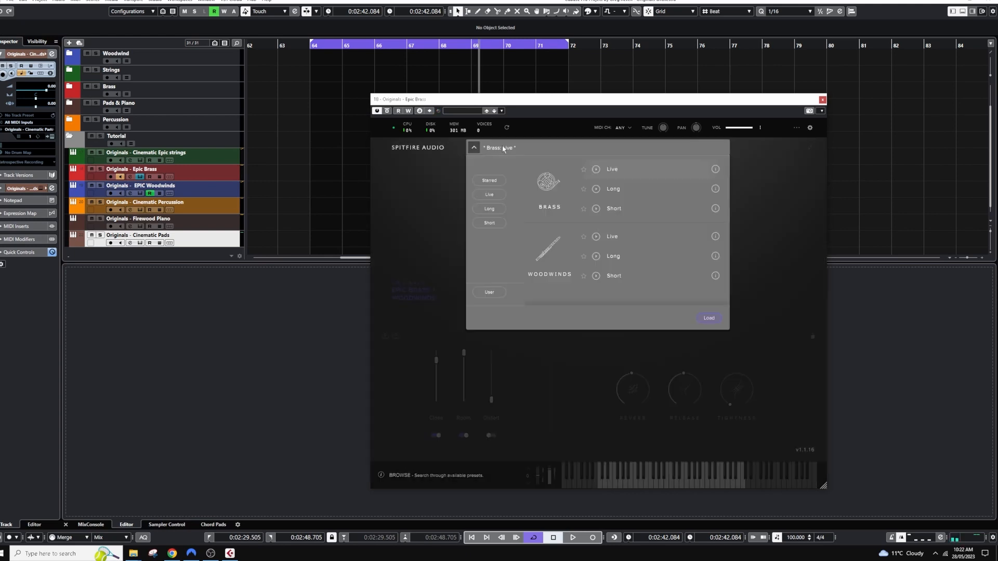
double_click(617, 169)
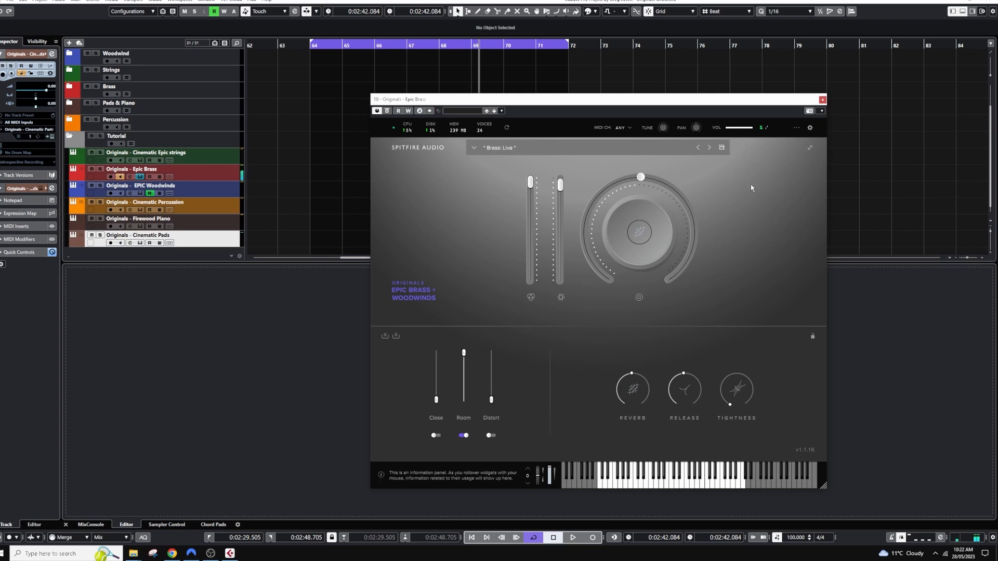
click(527, 143)
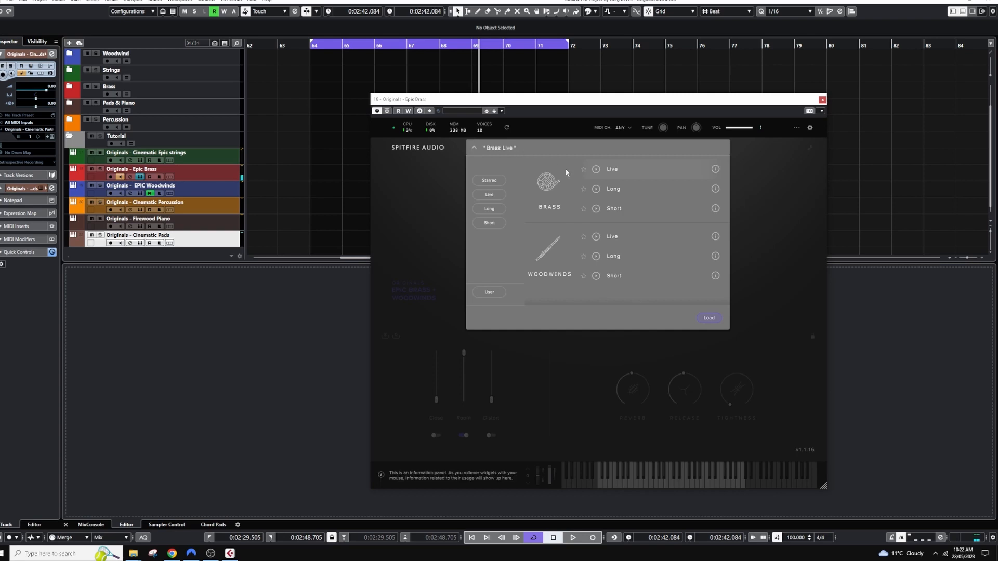
double_click(624, 191)
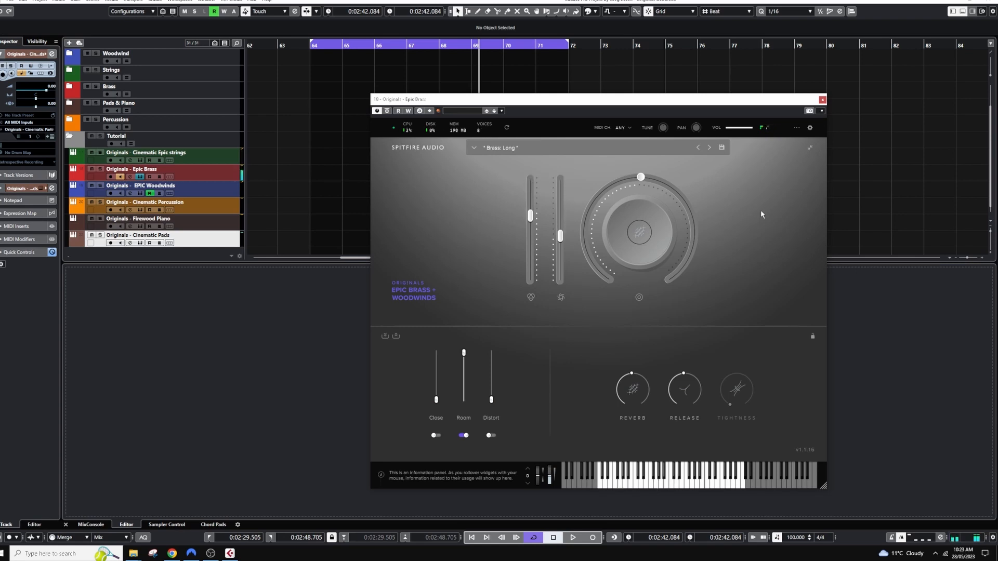
- Enable and raise the Close microphone of the Brass Long preset, then try the Distort signal and lower it back to zero
click(435, 436)
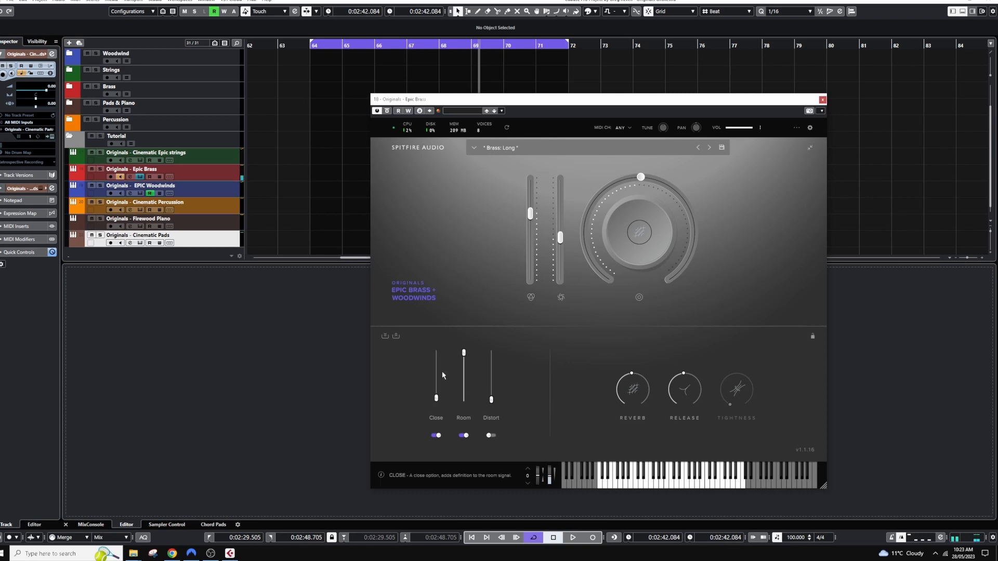
drag(436, 398, 436, 365)
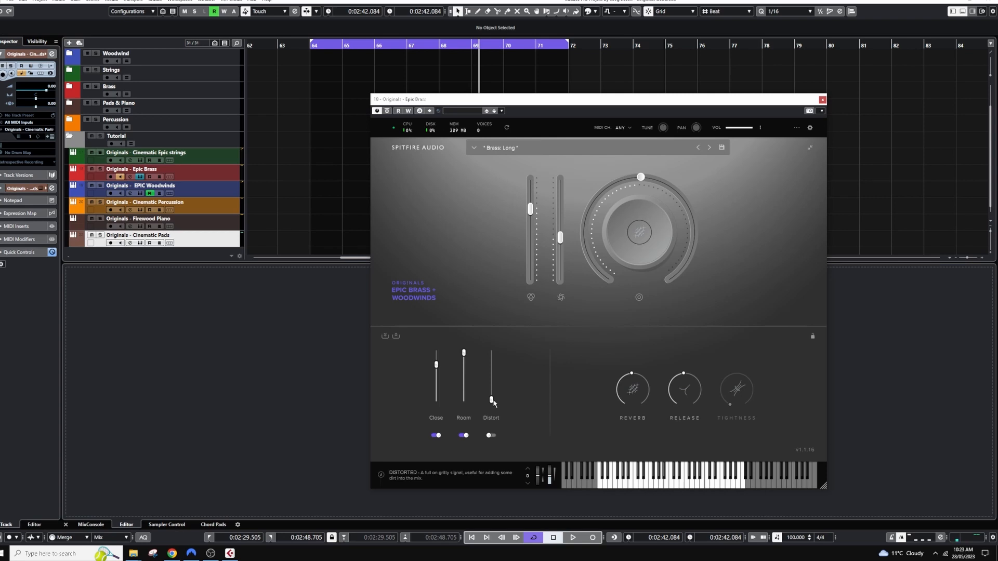
drag(492, 400, 485, 369)
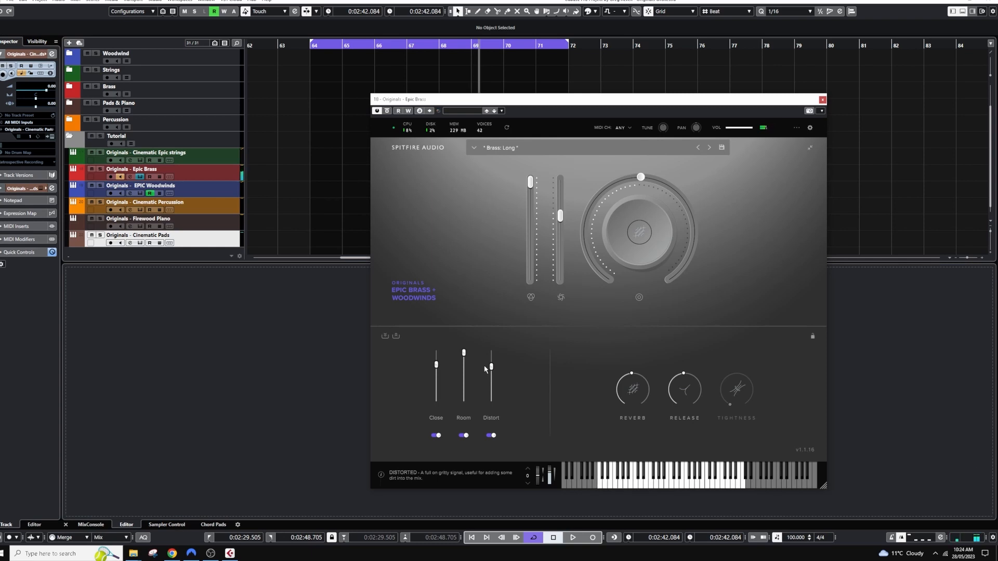
drag(491, 367, 499, 388)
- Load the Brass Short preset and raise its Close microphone level most of the way
click(504, 150)
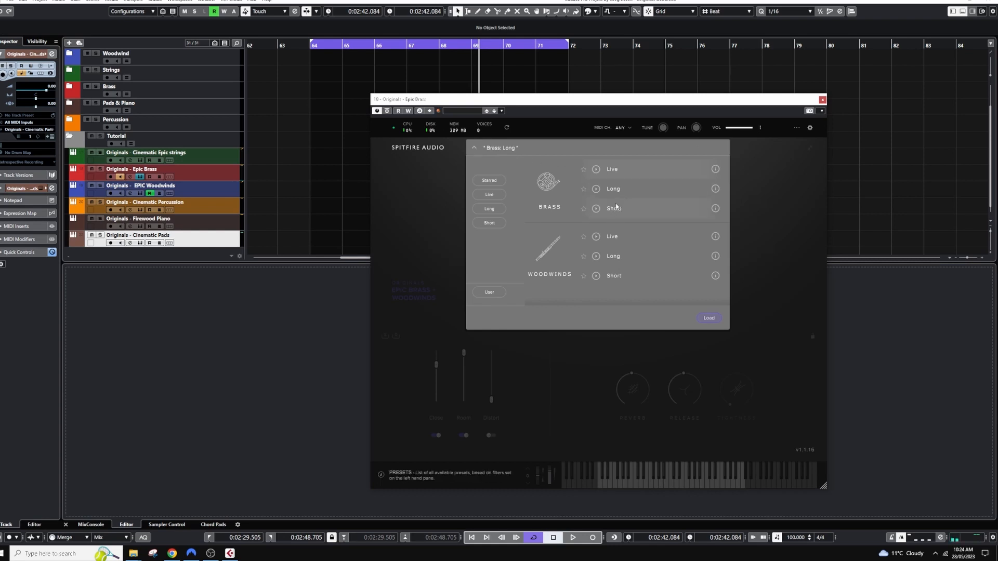
double_click(615, 209)
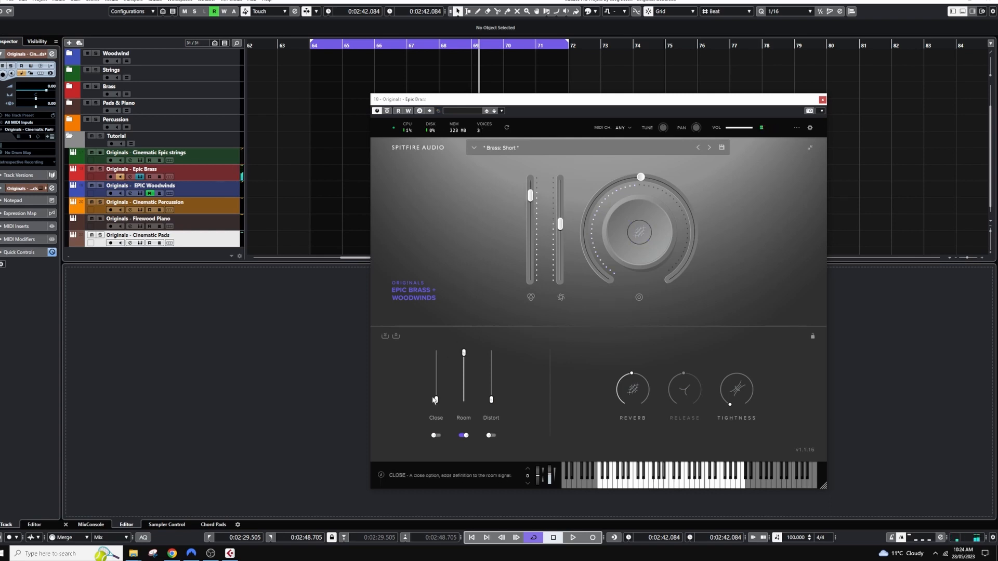
drag(436, 400, 436, 362)
click(474, 148)
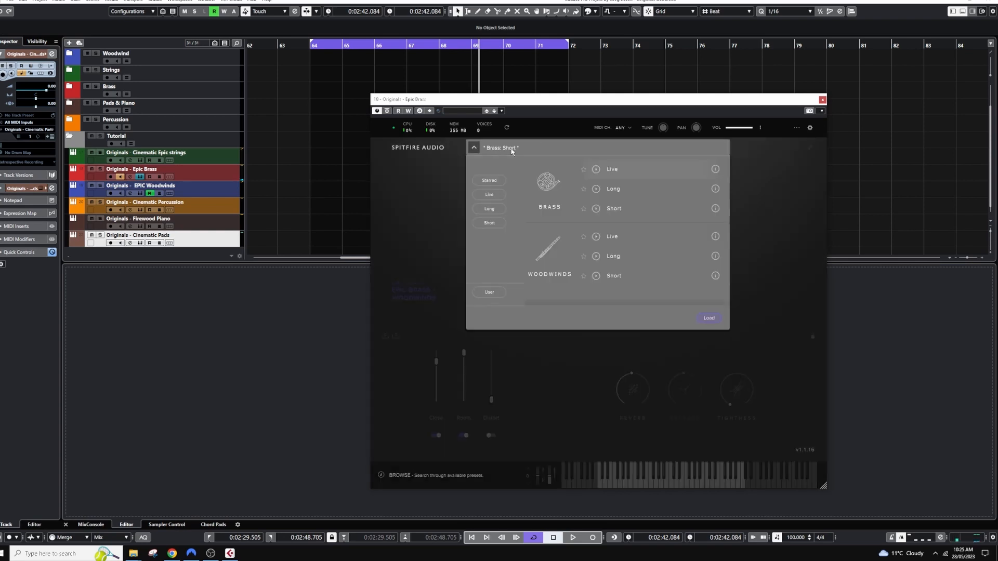
click(777, 247)
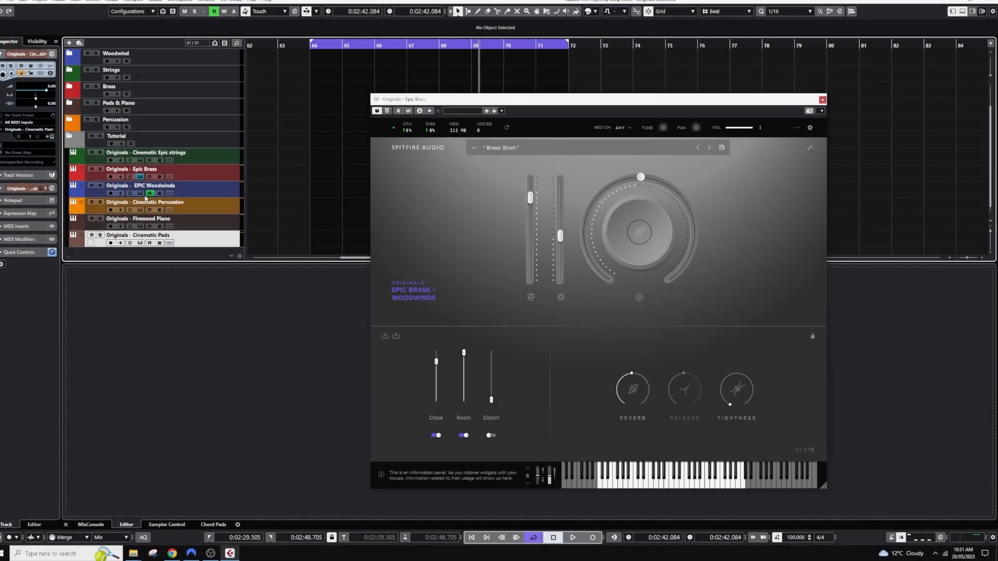
- Open the instrument of the EPIC Woodwinds track and load the Woodwinds Long preset to audition it
click(130, 193)
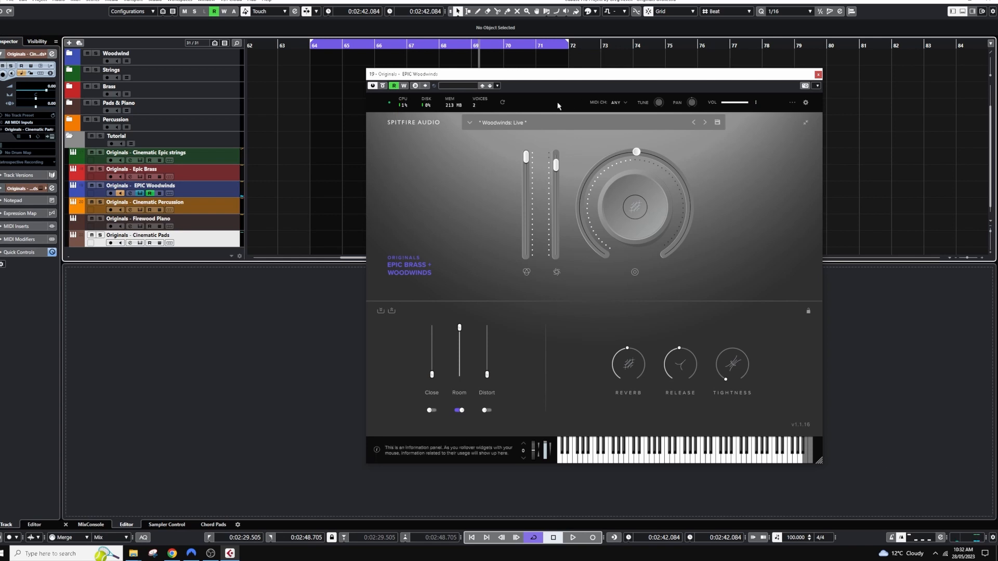
click(532, 124)
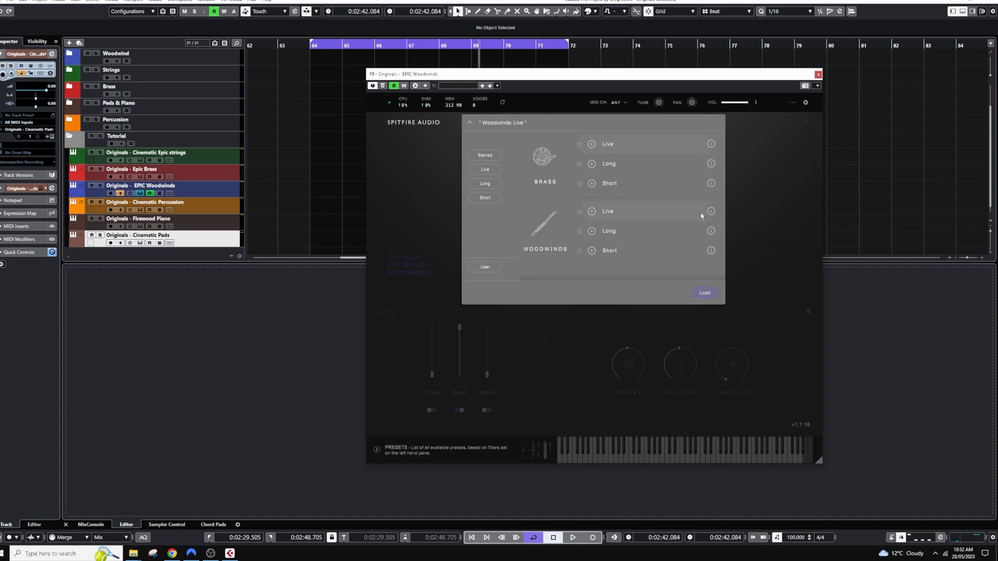
double_click(614, 231)
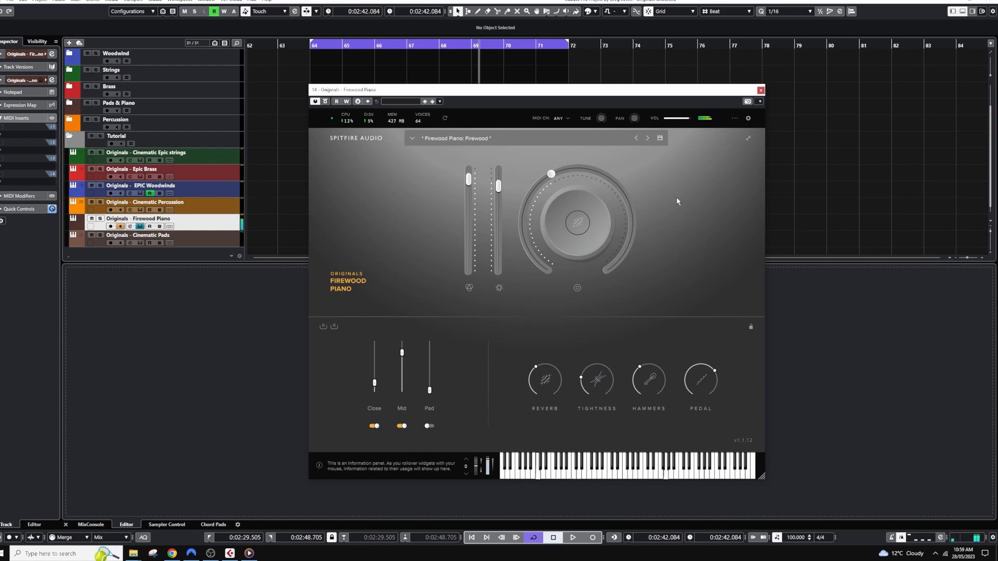
- Load the Firewood + Pad preset in Firewood Piano and set the Close and Mid levels to around half
mouse_move(568, 169)
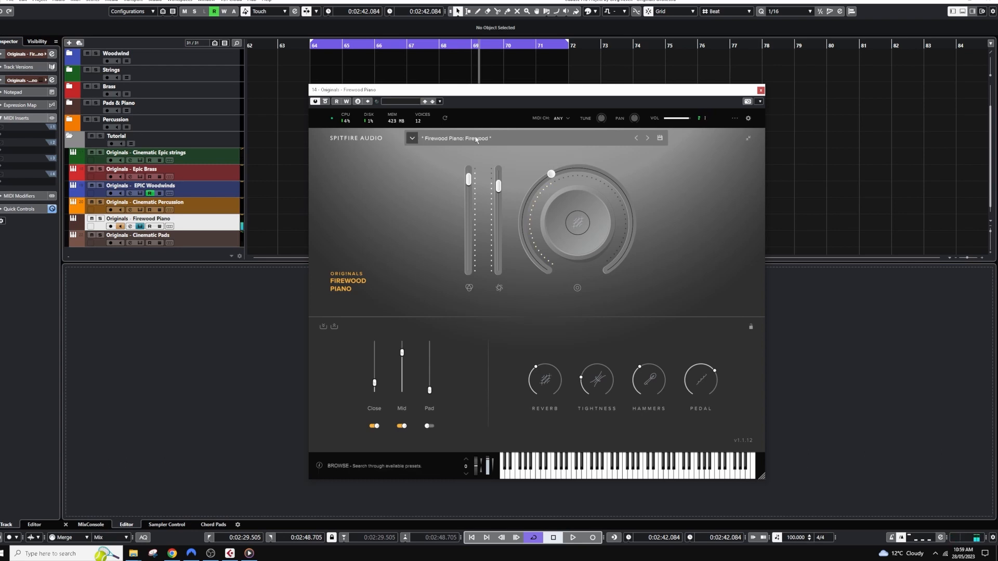
click(569, 139)
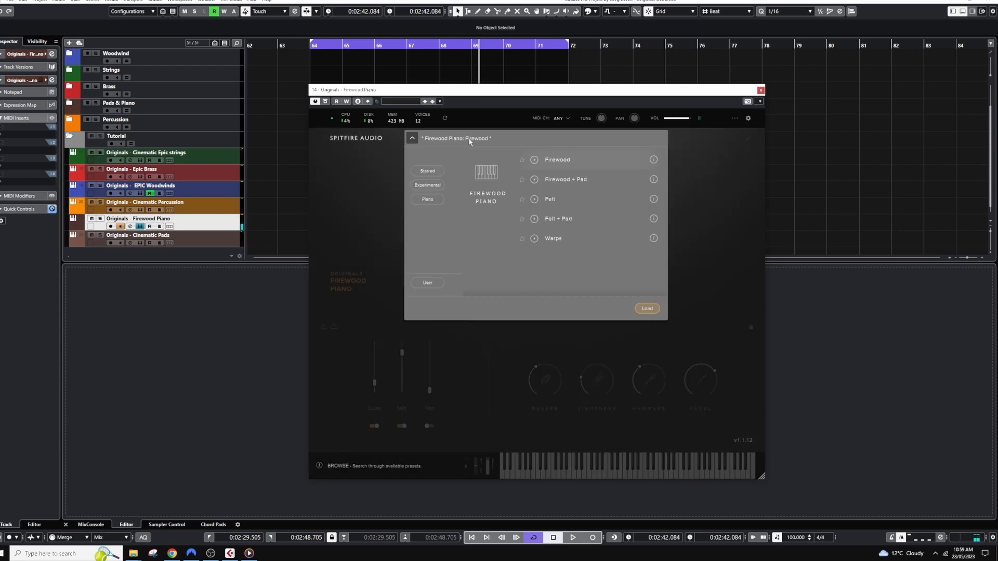
double_click(564, 182)
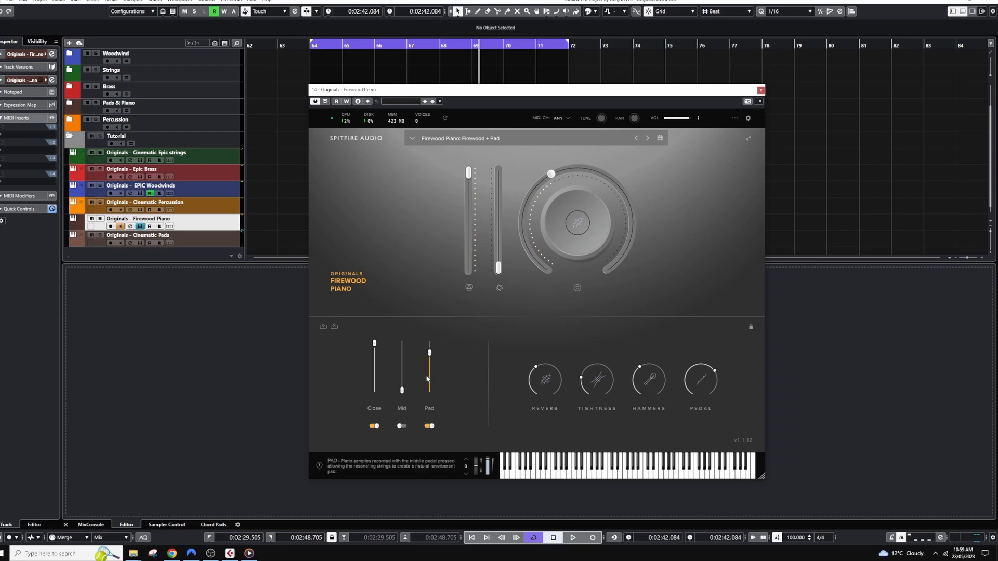
drag(374, 344, 401, 366)
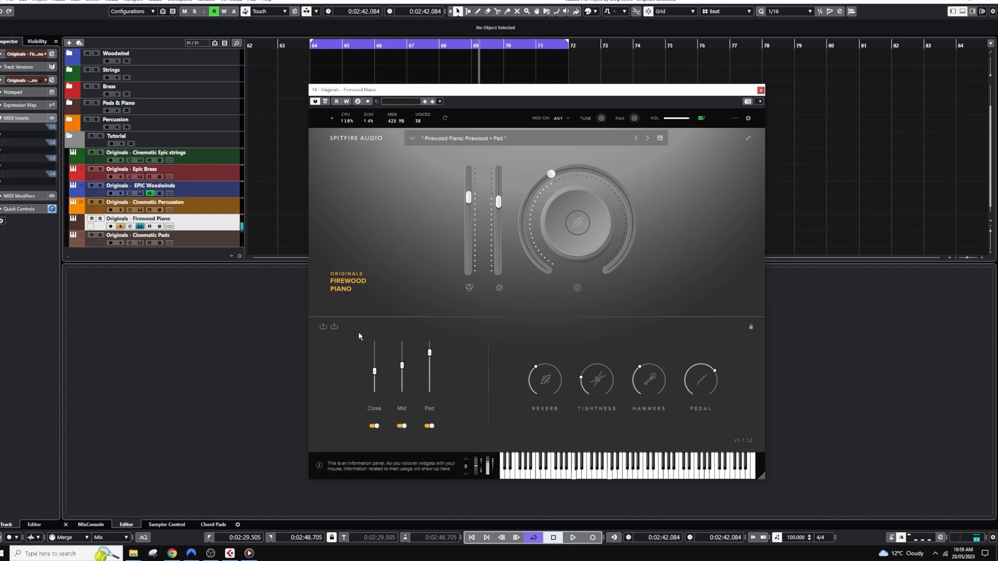
- Load the Felt + Pad preset of Firewood Piano to audition it and replace it with Warps
click(488, 138)
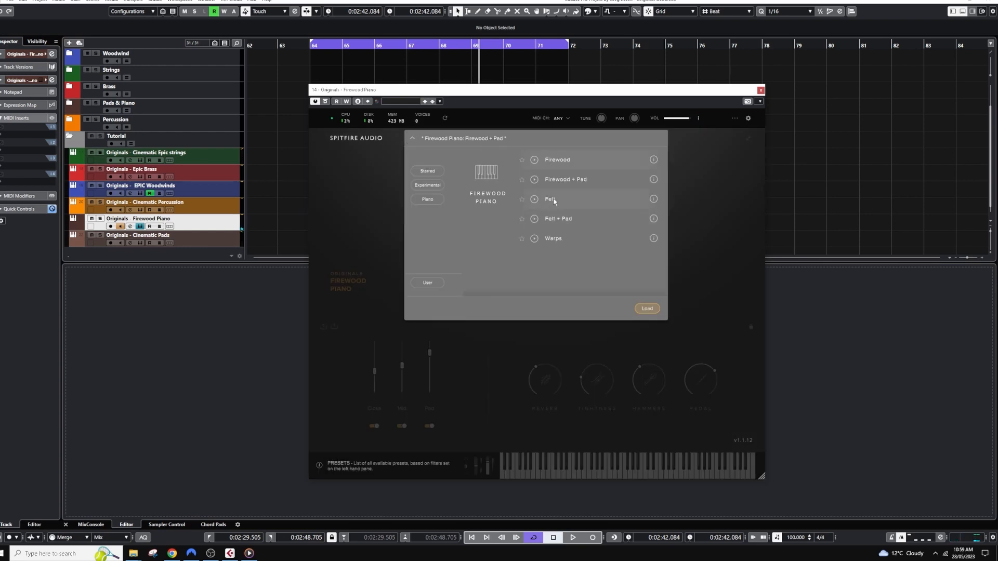
double_click(554, 218)
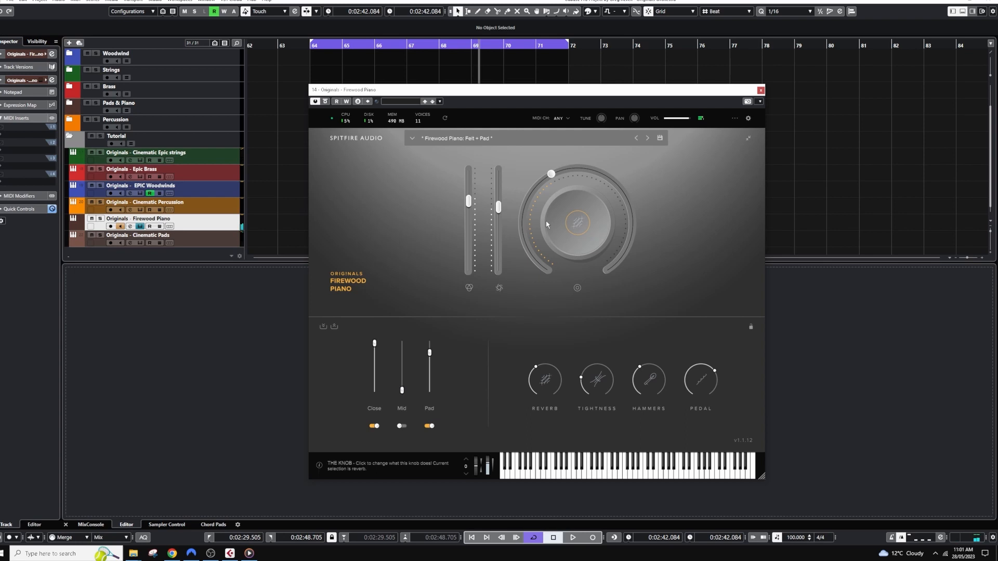
click(447, 140)
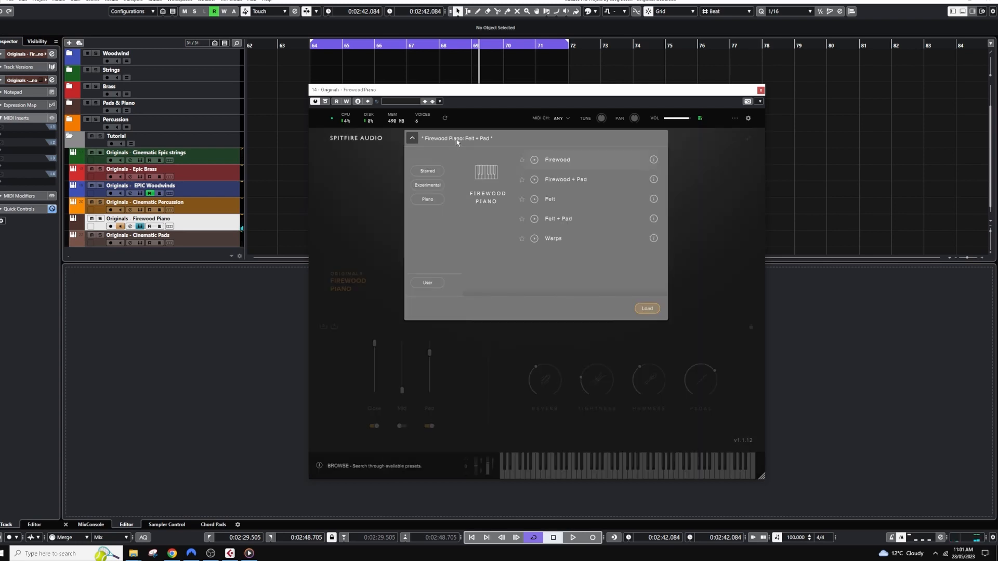
double_click(551, 238)
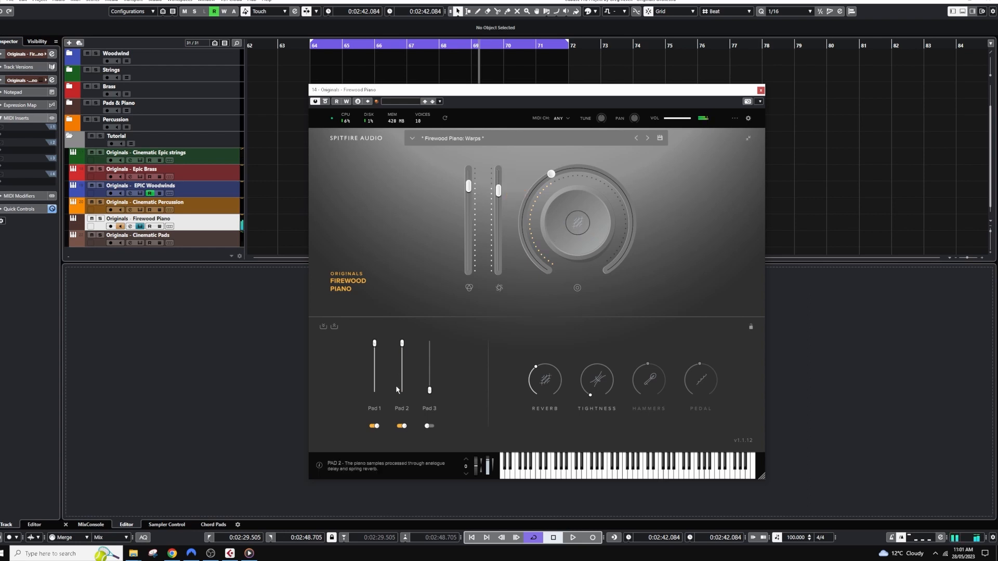
- Raise Pad 3 of the Warps preset nearly to full and increase its Reverb to about halfway
drag(429, 390, 430, 349)
drag(541, 366, 539, 360)
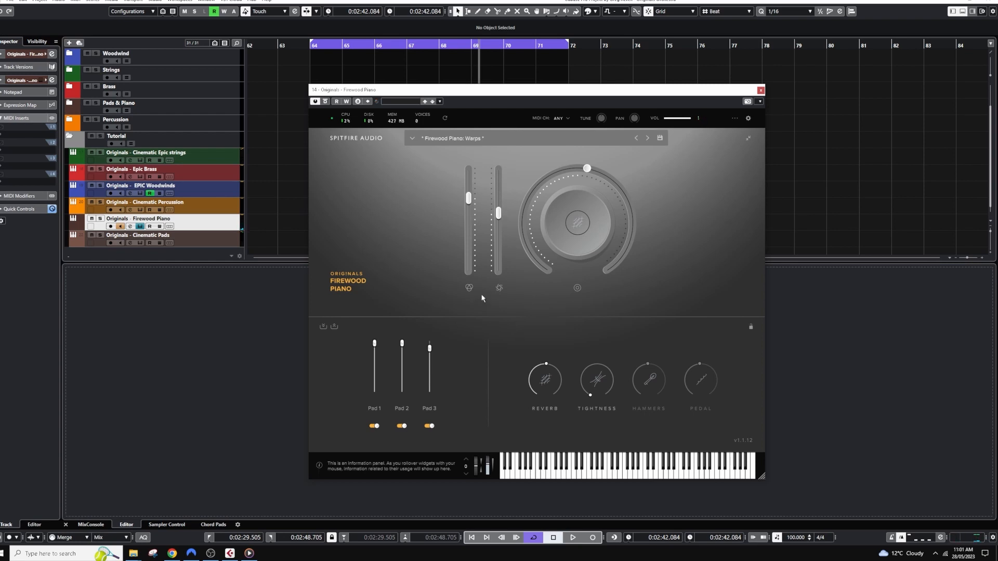
click(459, 139)
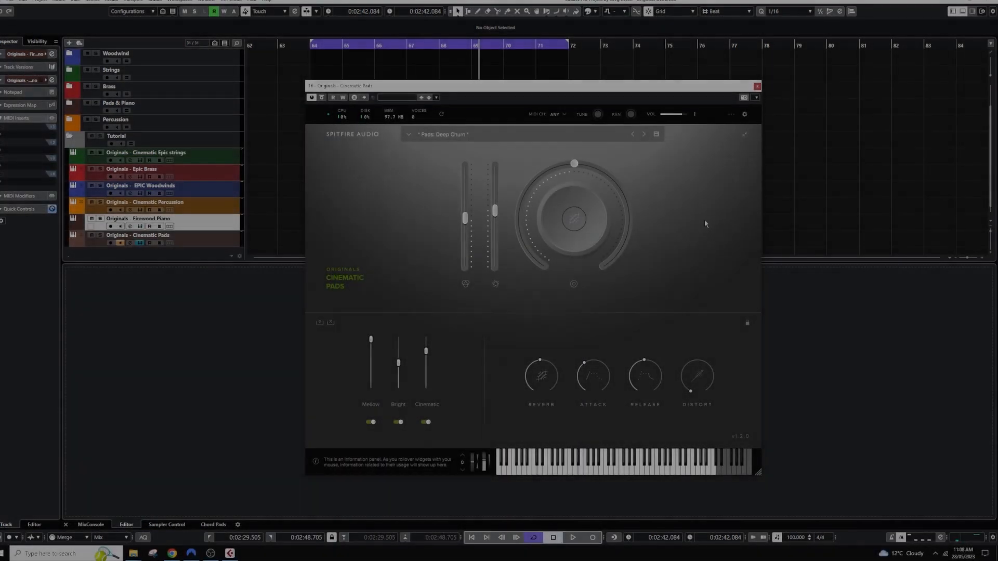
- Browse the Cinematic Pads presets and load Deep Churn to audition it
click(534, 136)
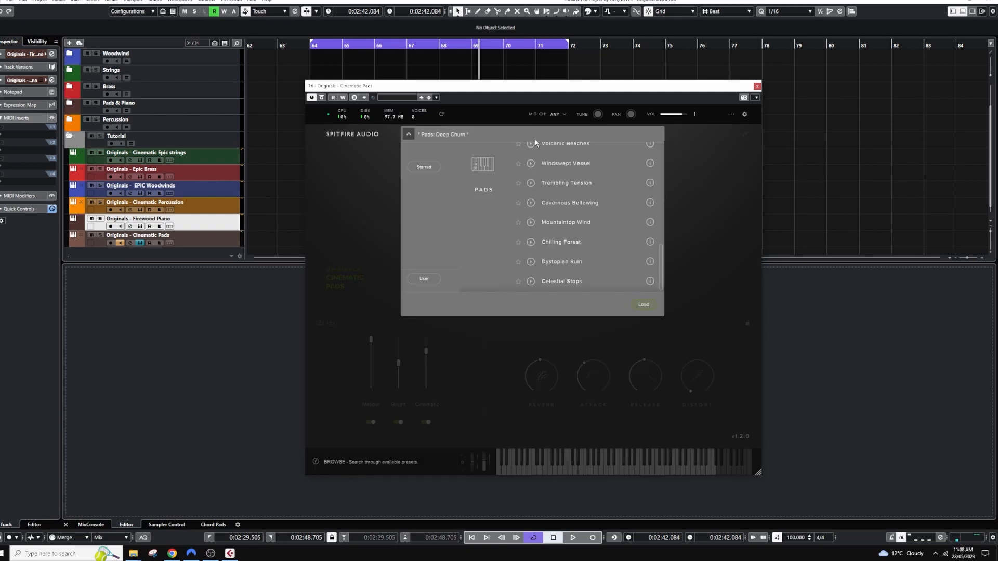
drag(659, 250, 661, 202)
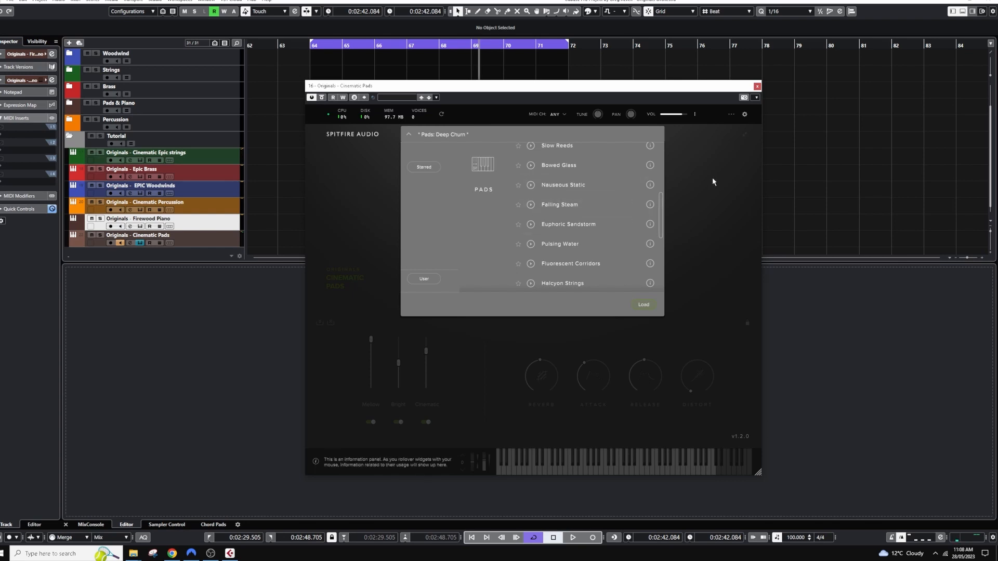
scroll(624, 177, up, 4)
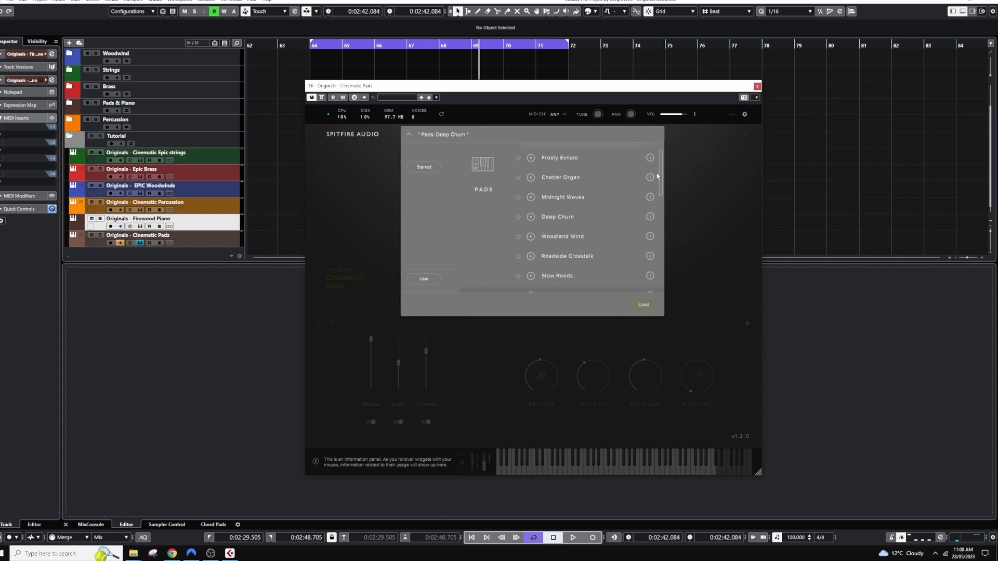
double_click(555, 219)
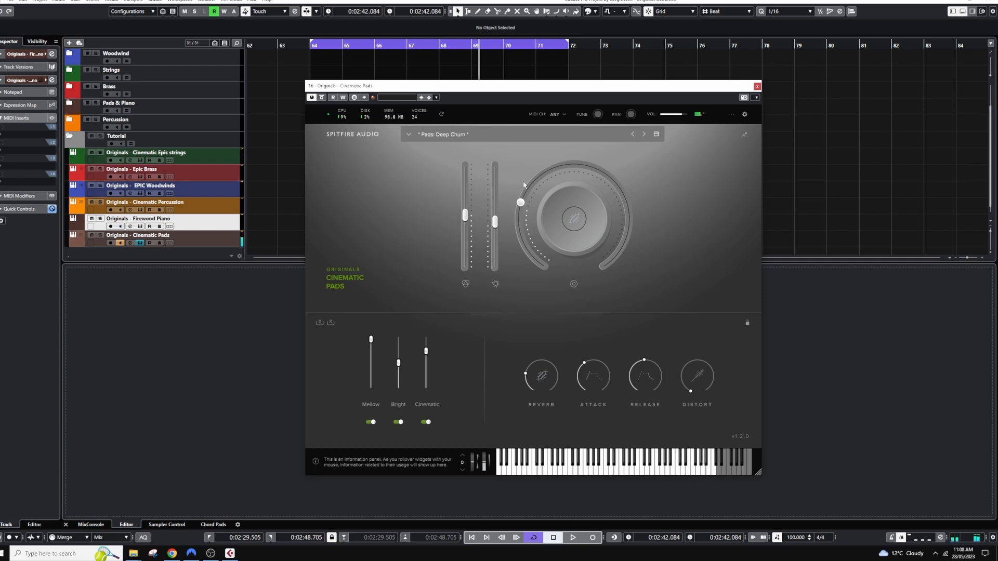
- Load the Roadside Crosstalk pad preset for an audition and replace it with Nauseous Static
click(528, 134)
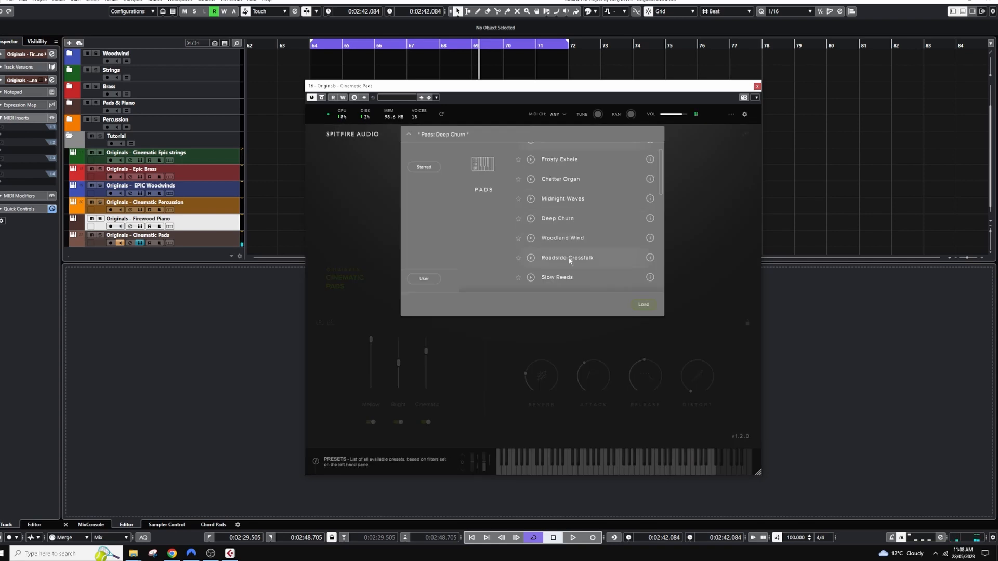
click(572, 259)
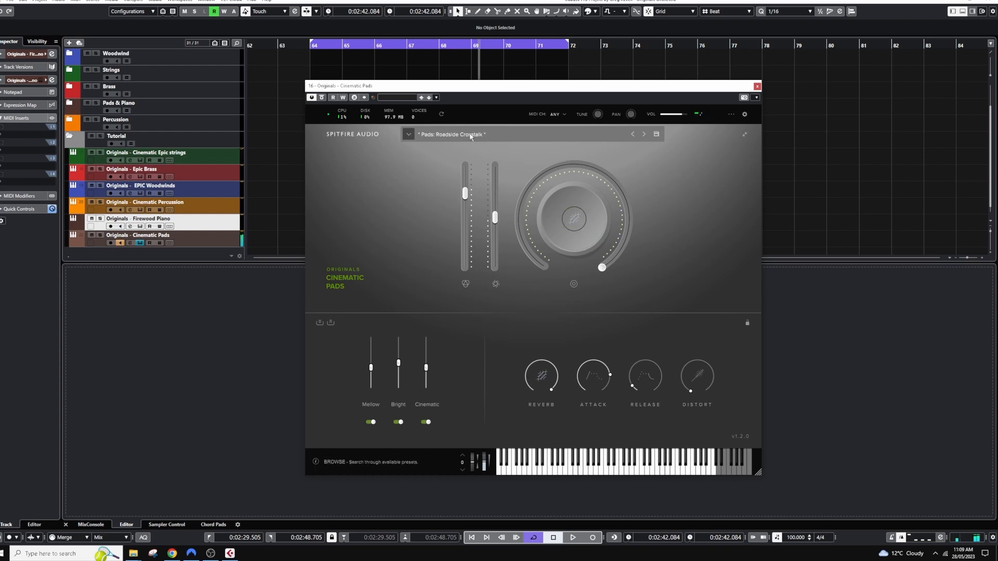
click(408, 134)
scroll(565, 235, down, 2)
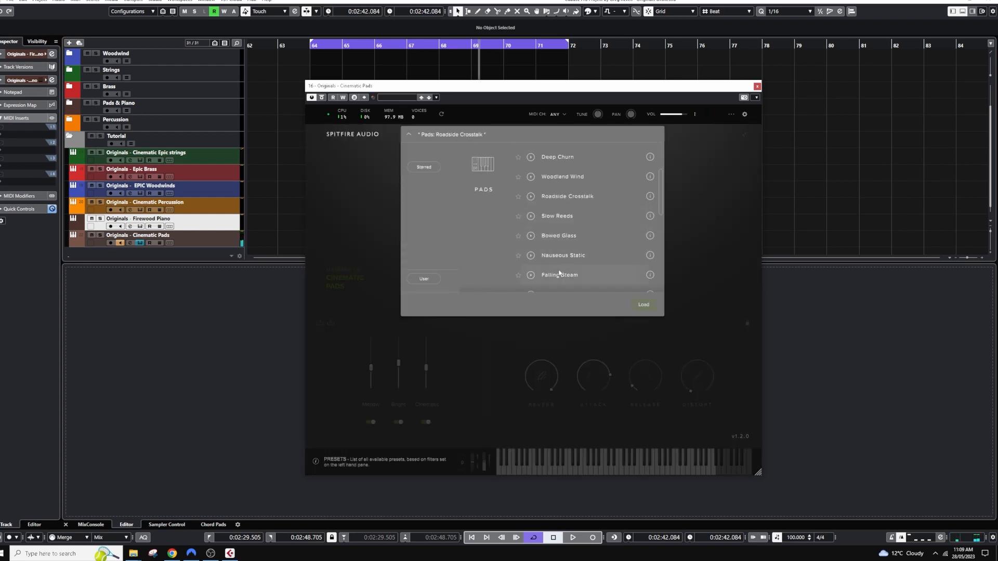
double_click(564, 254)
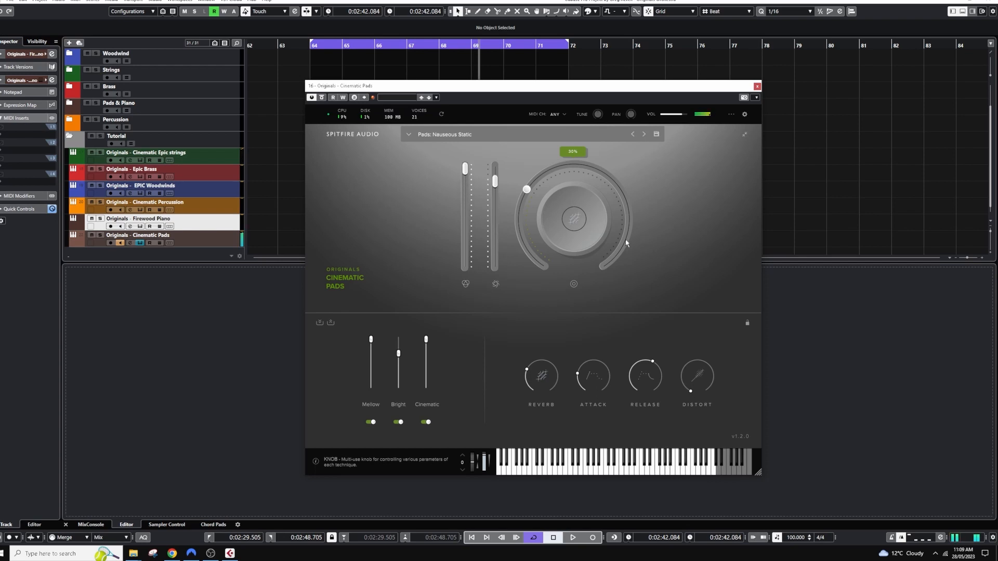
- Audition the Trembling Tension pad preset and the Celestial Stops preset by loading each one
click(424, 135)
scroll(590, 260, down, 3)
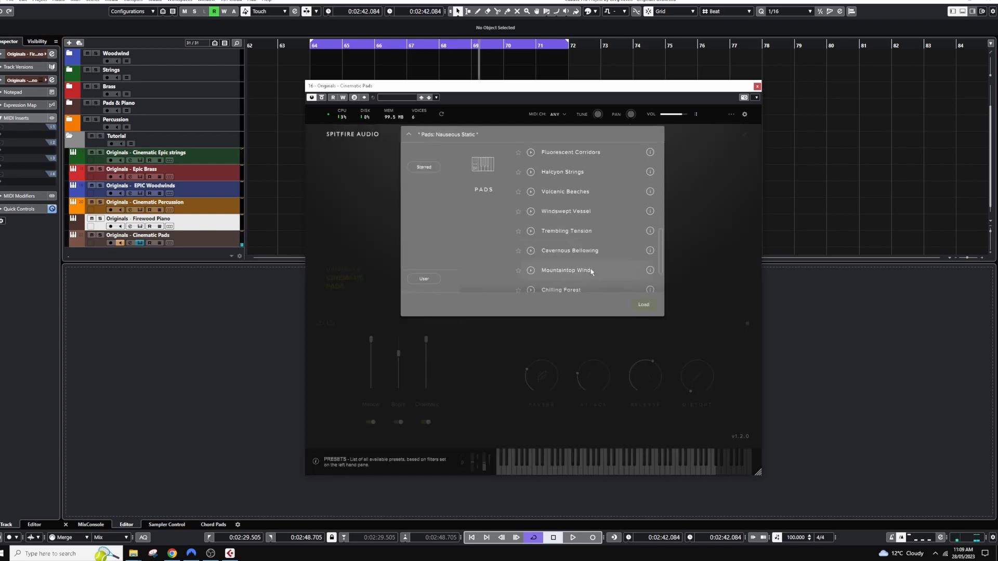
double_click(578, 231)
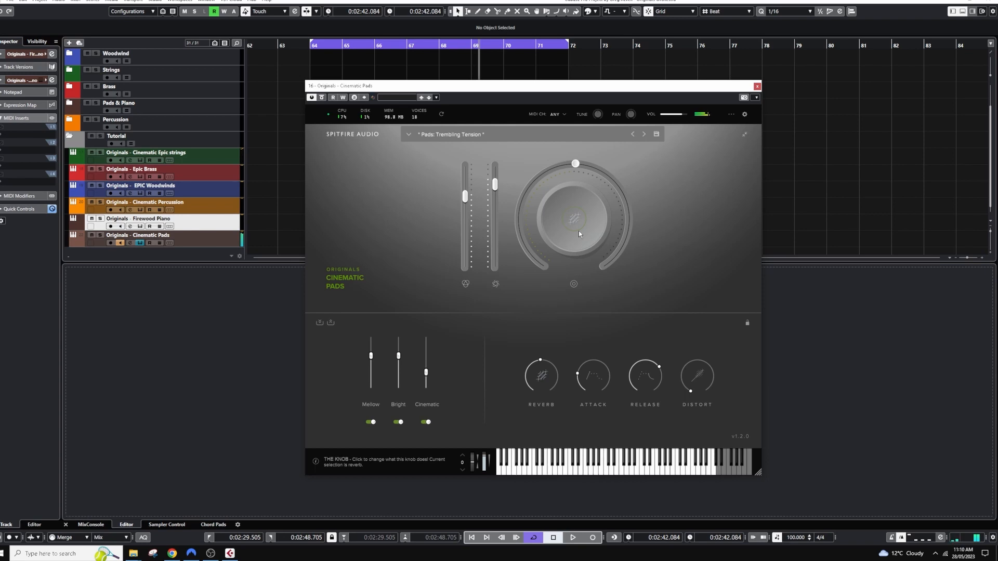
click(463, 136)
scroll(598, 271, down, 2)
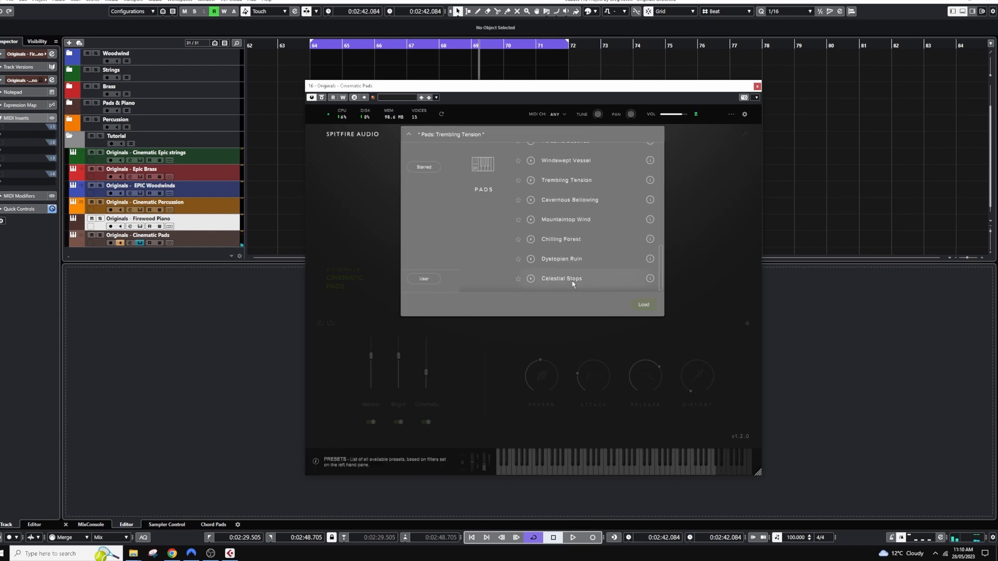
double_click(571, 279)
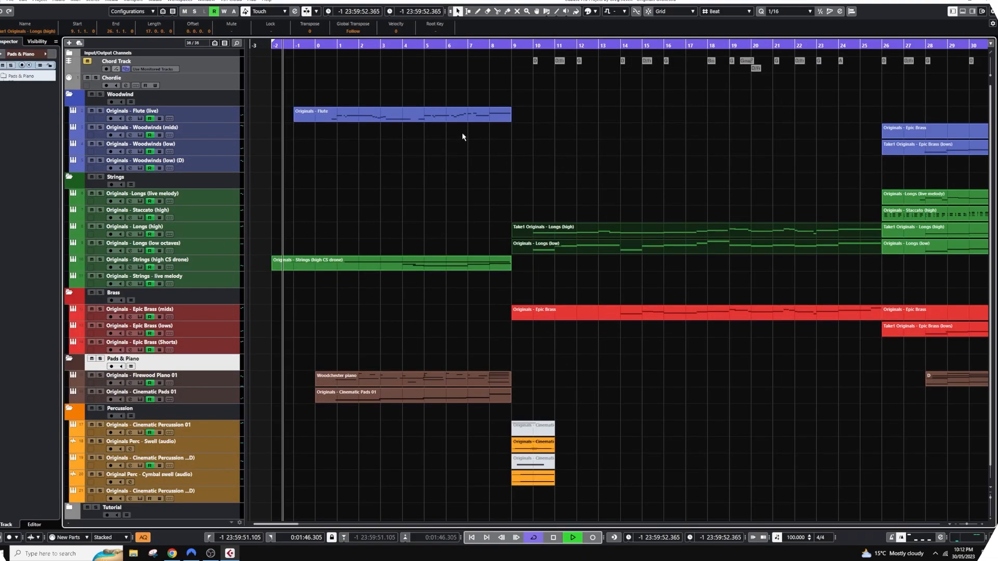
- Open the Originals - Flute part for note editing and show the instrument of the Flute (live) track
click(405, 118)
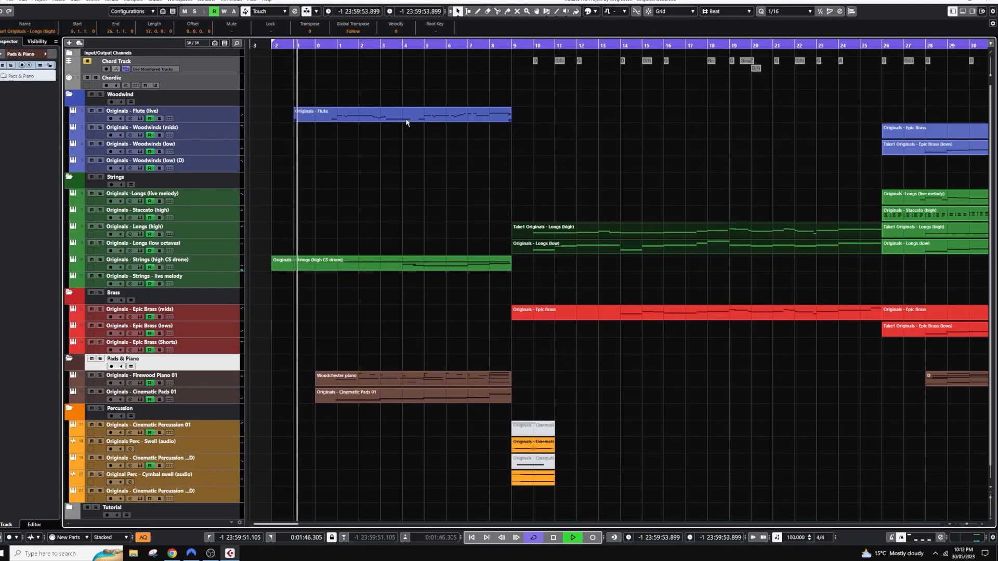
double_click(367, 120)
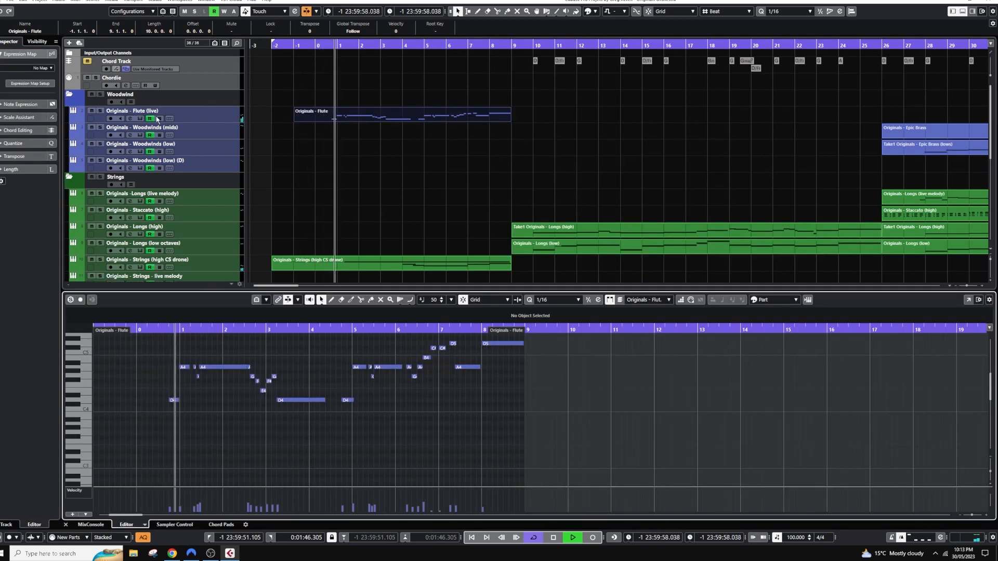
click(140, 118)
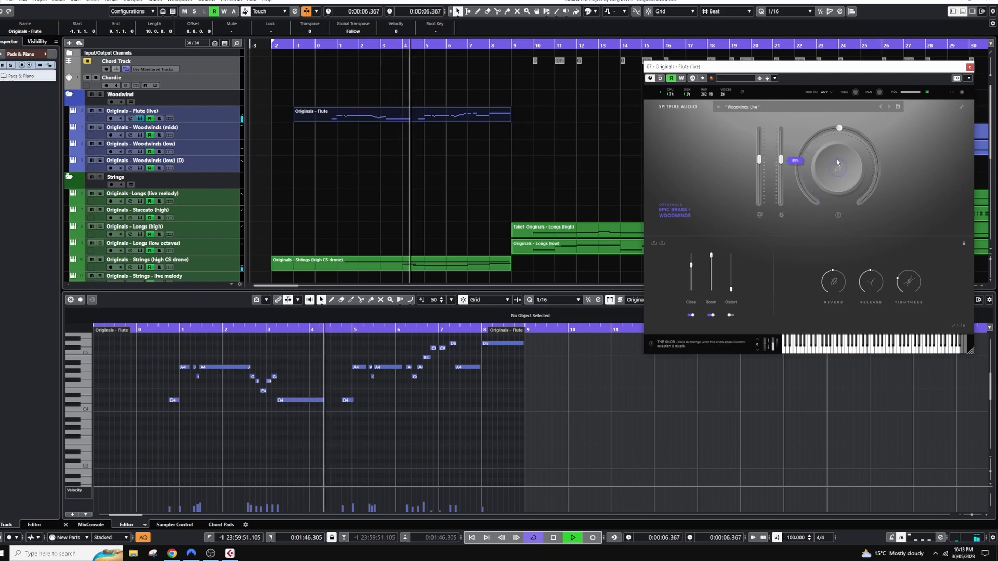
- Close the flute instrument, enlarge the arrangement area, and display the notes of the Longs (high) and Longs (low) parts starting at bar 9
click(969, 67)
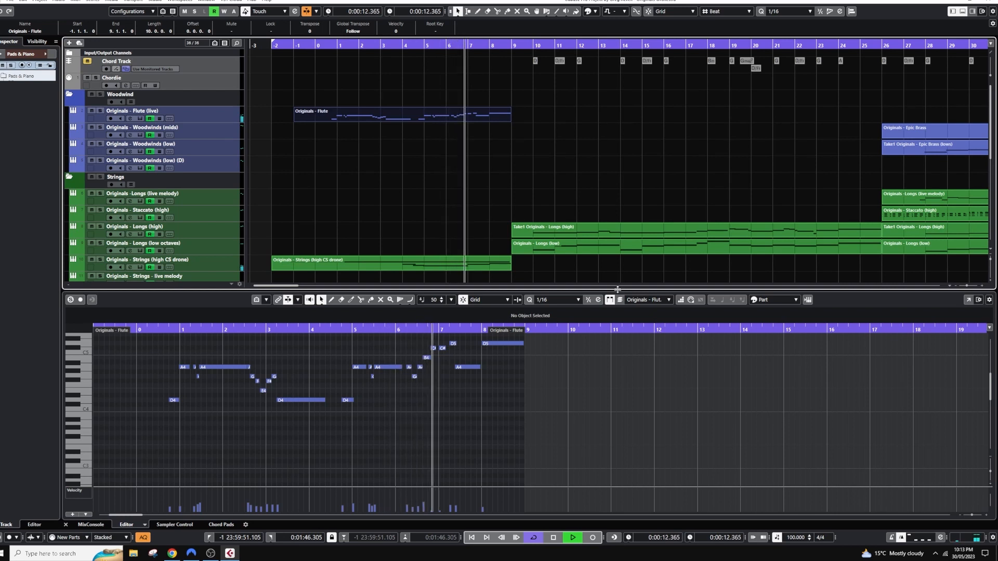
drag(617, 289, 621, 314)
scroll(601, 254, down, 3)
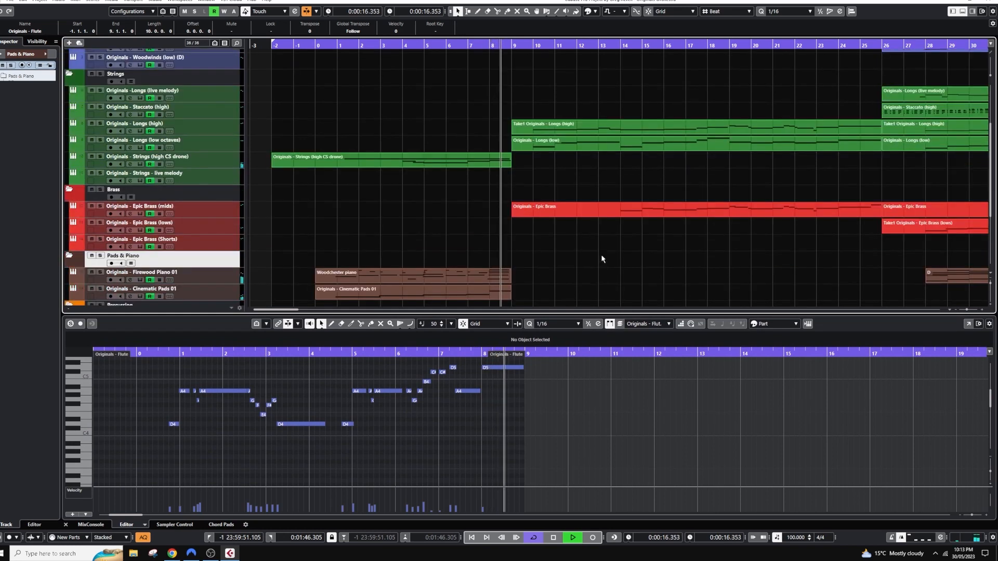
drag(576, 76, 617, 167)
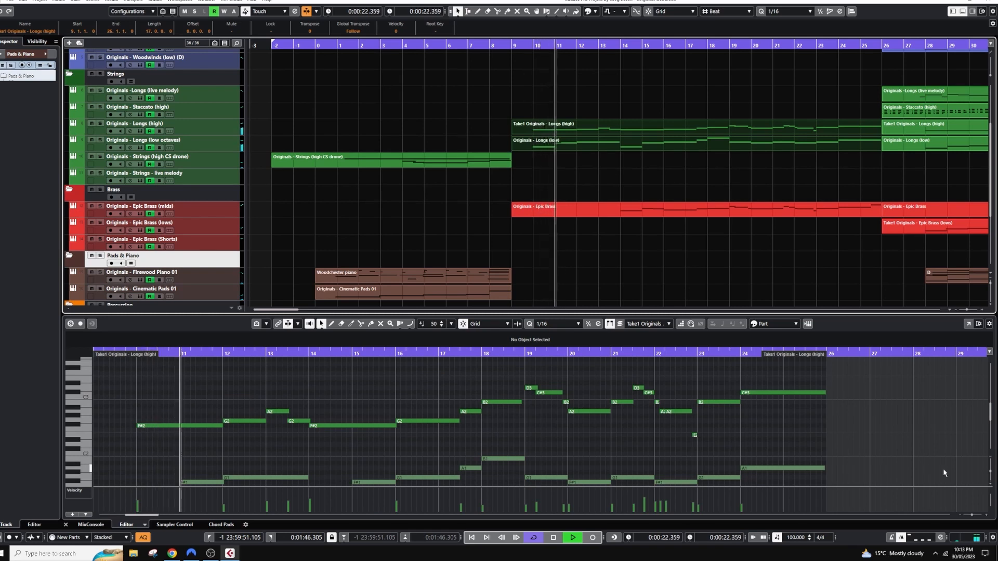
scroll(944, 468, down, 2)
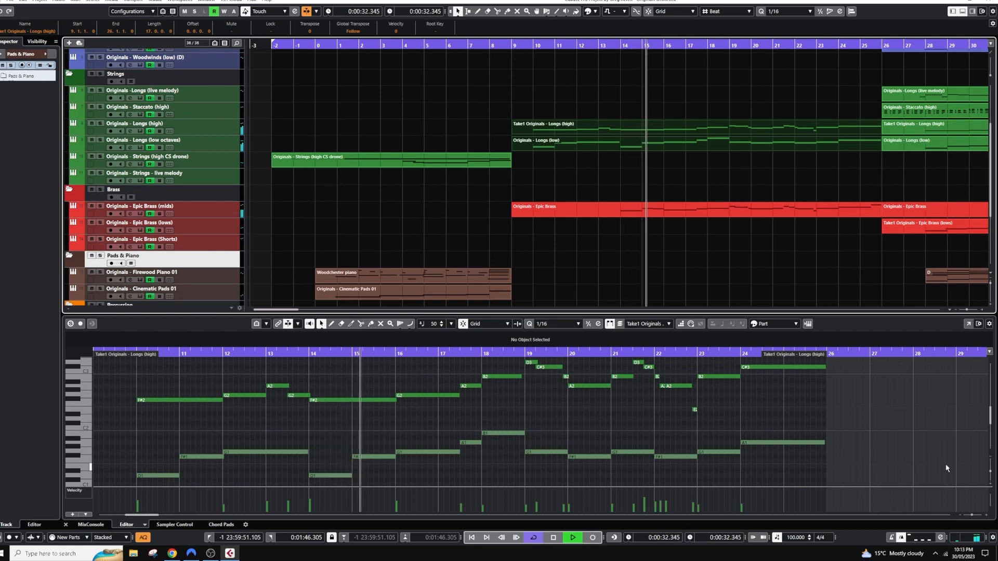
- Add the Epic Brass part starting at bar 9 to the displayed string notes, examine them in a taller note editor, and hide the editor
shift+click(791, 207)
drag(849, 314, 849, 237)
scroll(860, 352, up, 2)
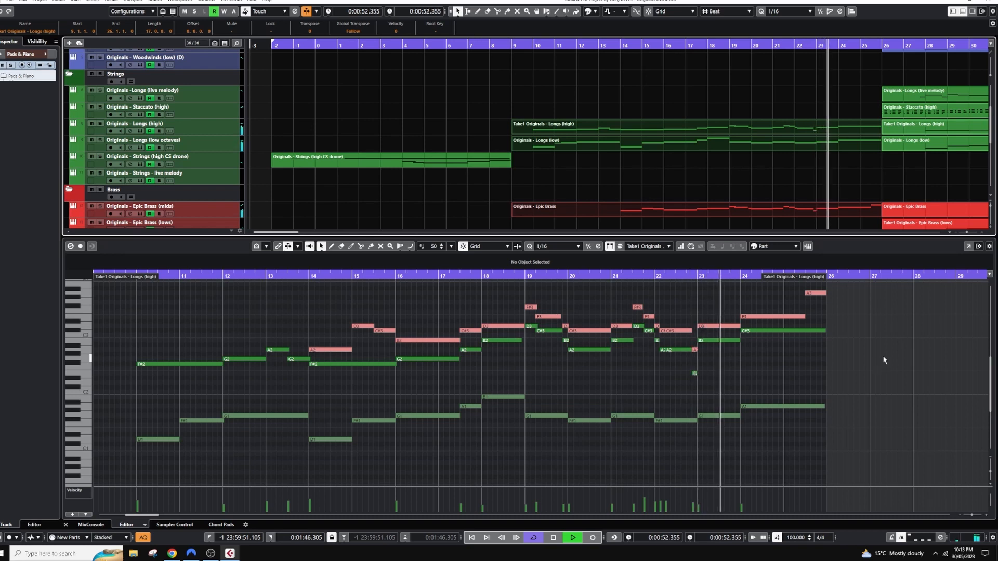
click(962, 11)
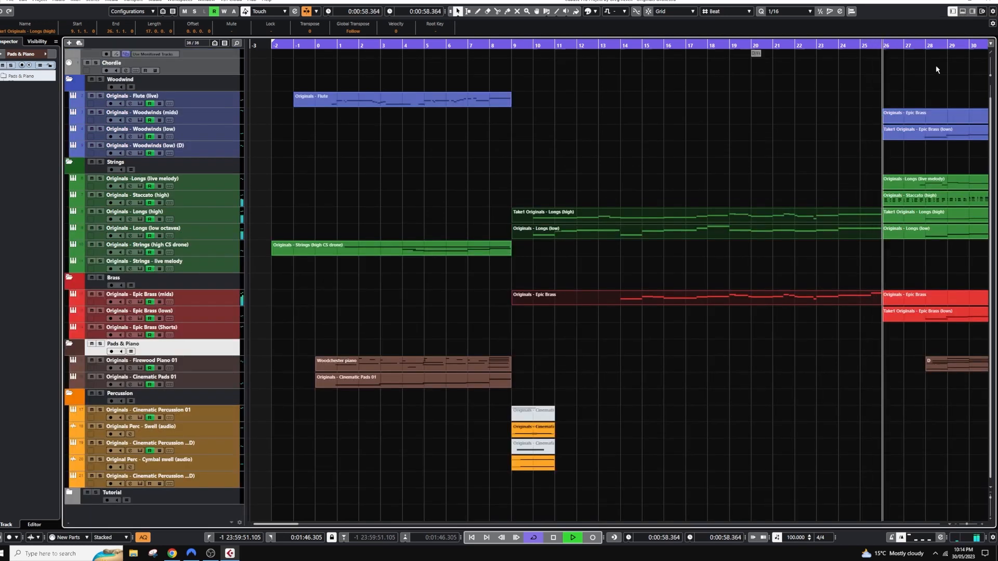
- Examine the notes of the Longs (live melody) part starting at bar 26 alongside the arrangement, and close the note editor
drag(273, 524, 306, 527)
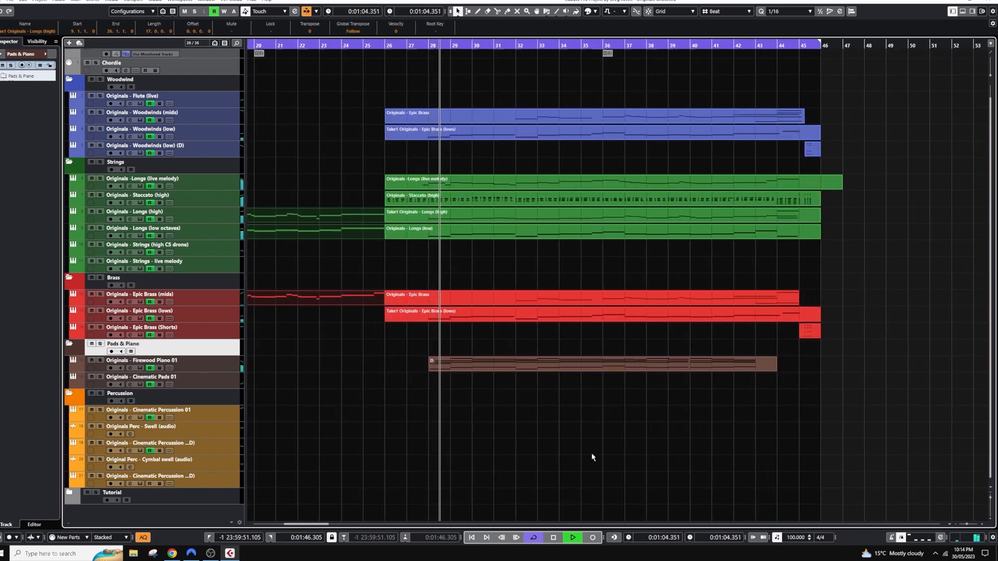
double_click(485, 179)
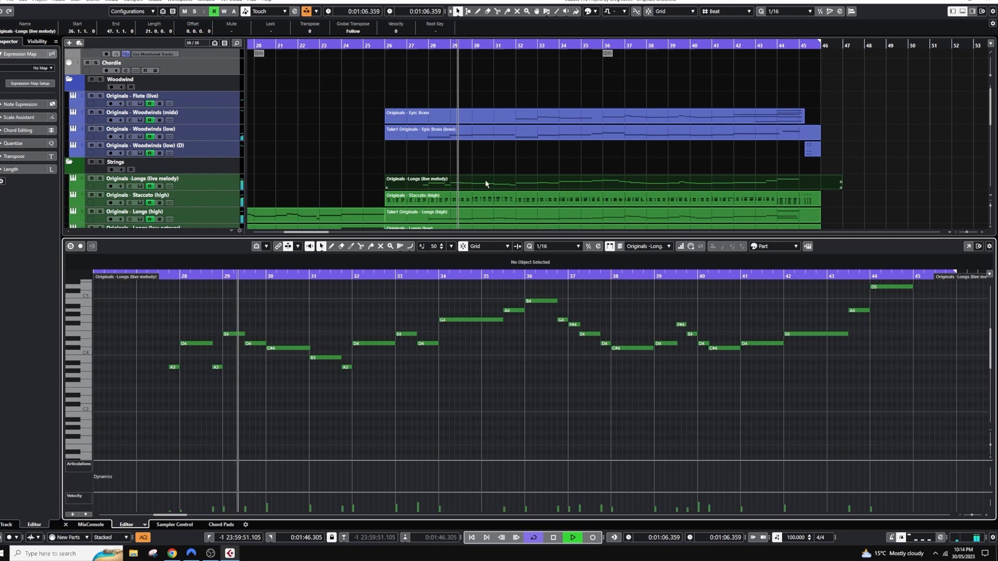
drag(524, 238, 525, 305)
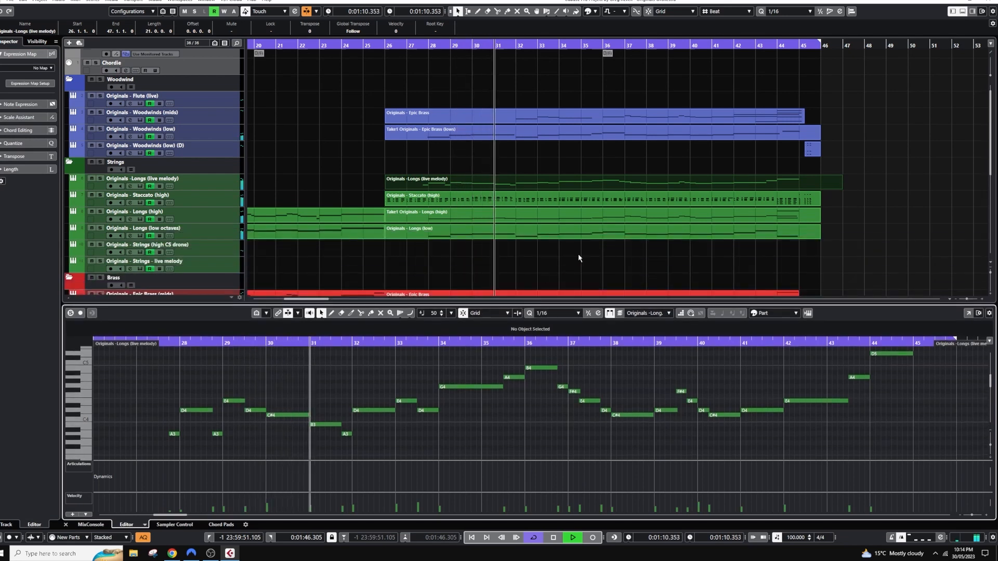
scroll(578, 254, down, 3)
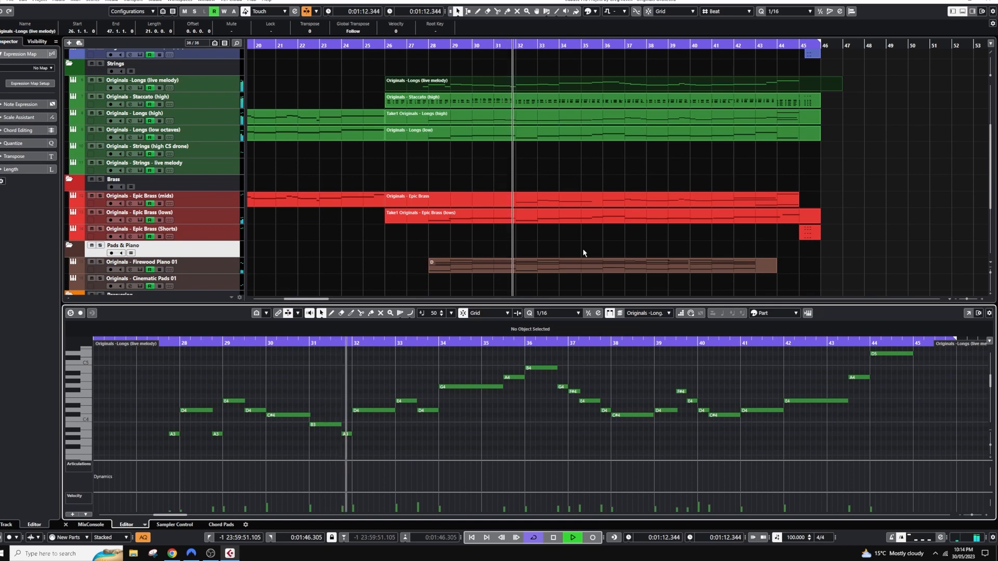
scroll(582, 249, up, 2)
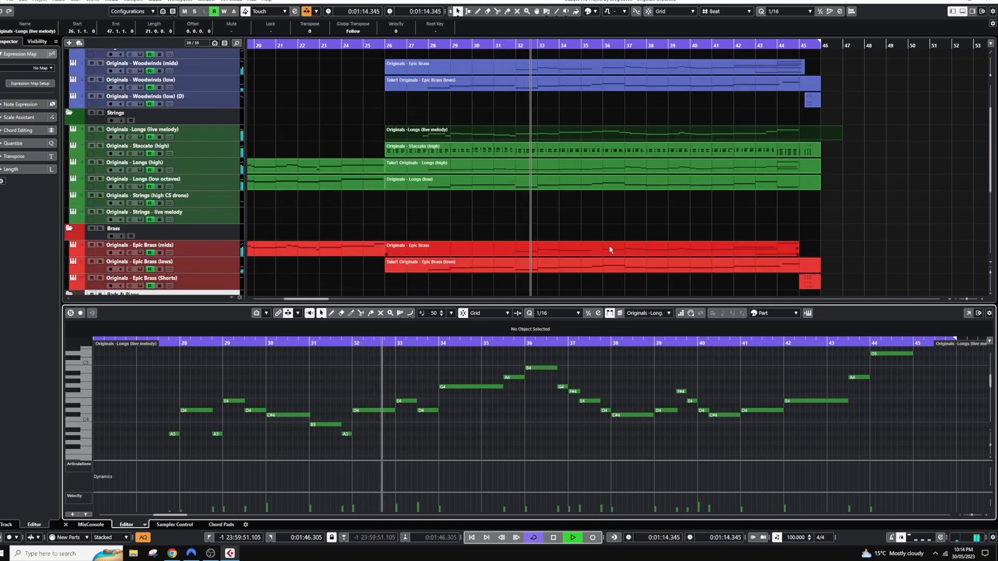
click(962, 11)
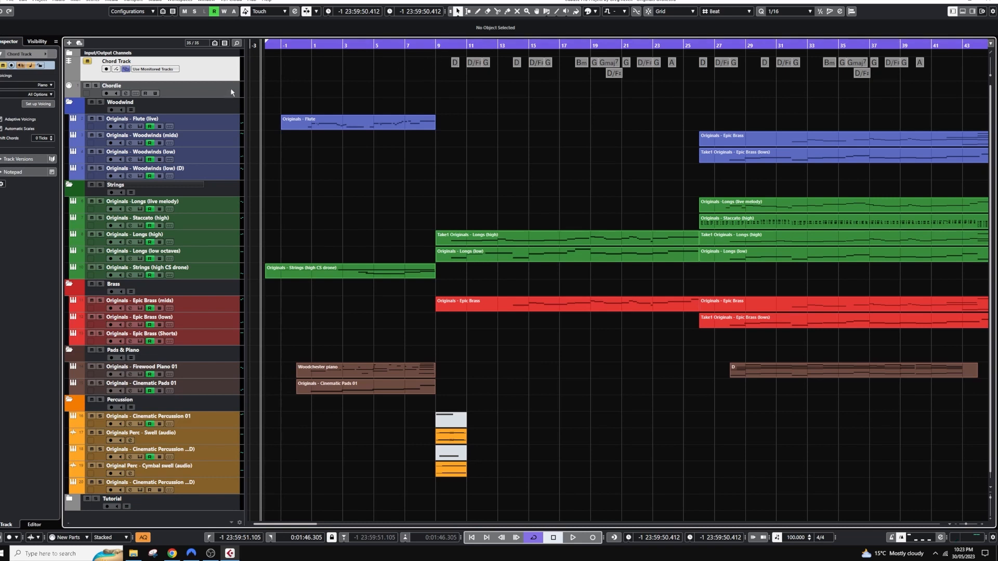
- Increase the Chord Track's height and audition the Strings (high CS drone) track in solo while viewing its instrument
drag(233, 80, 236, 95)
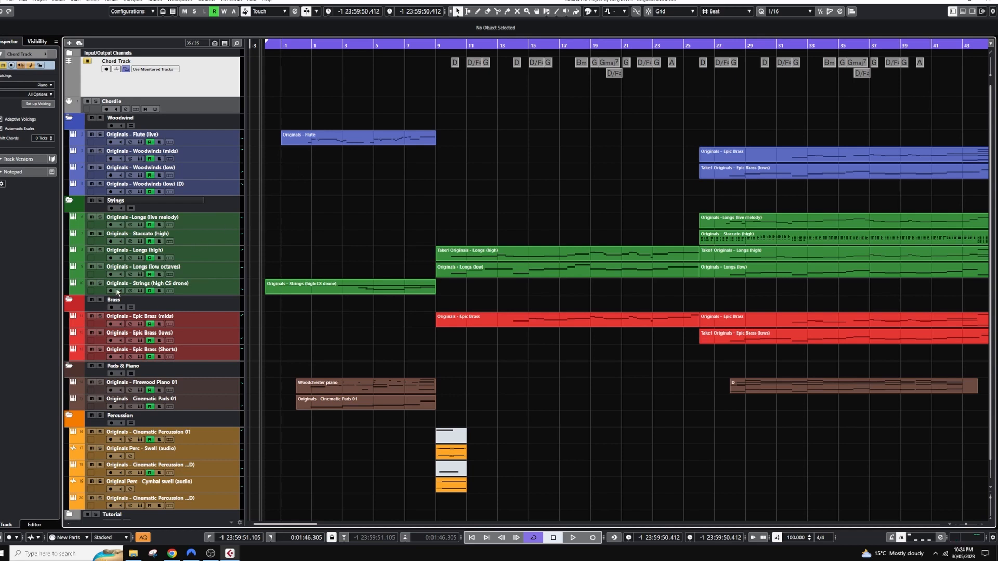
key(space)
click(100, 283)
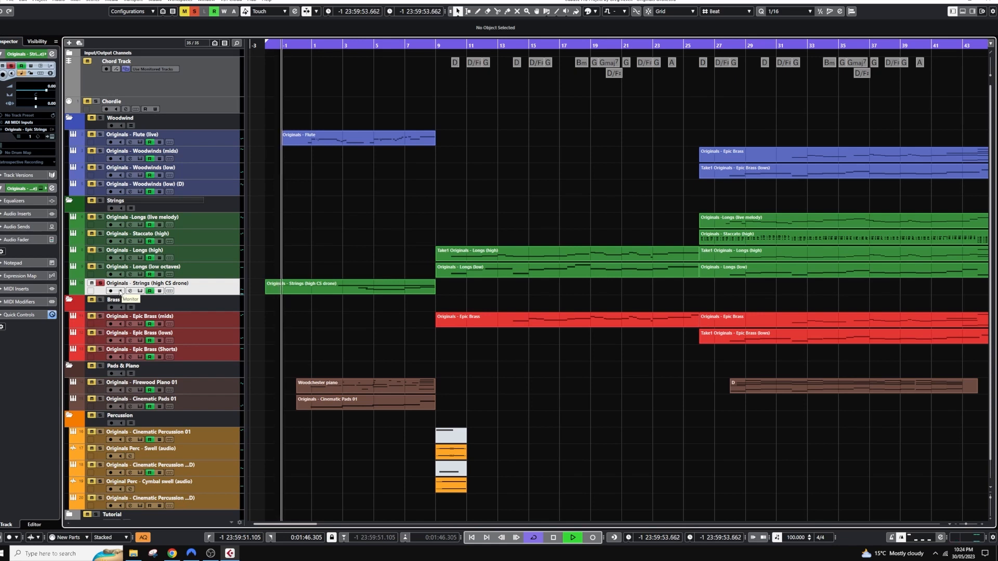
click(139, 291)
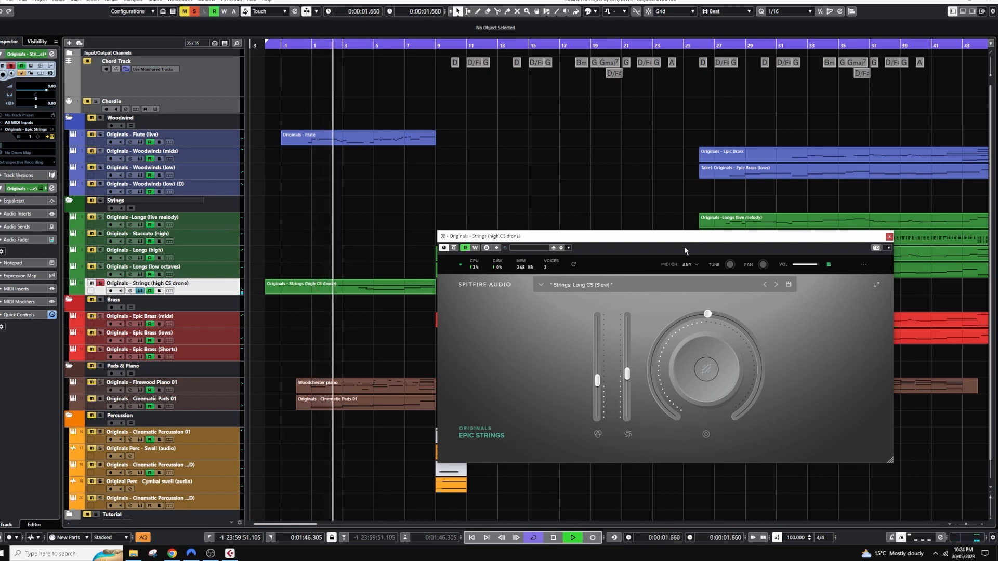
click(889, 237)
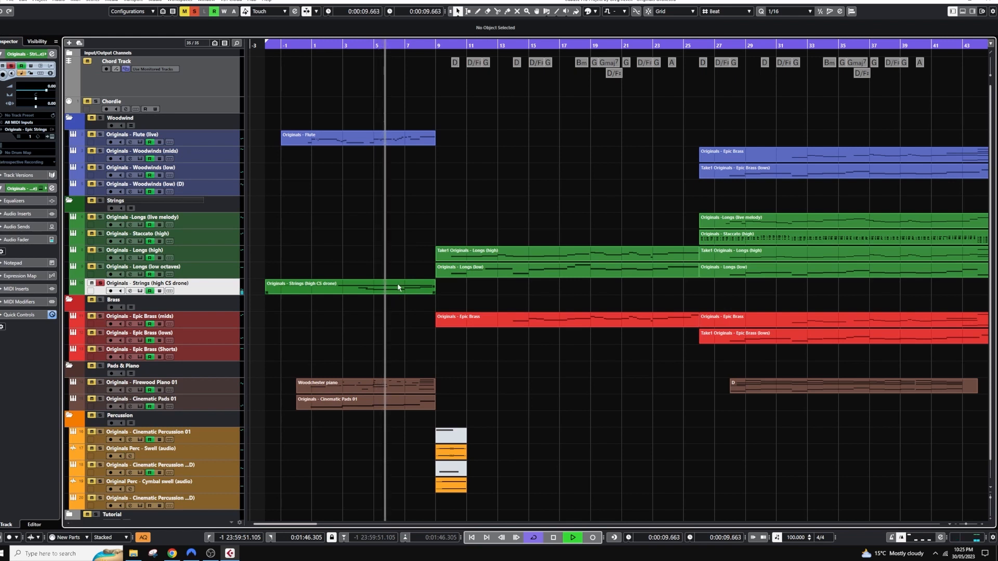
key(space)
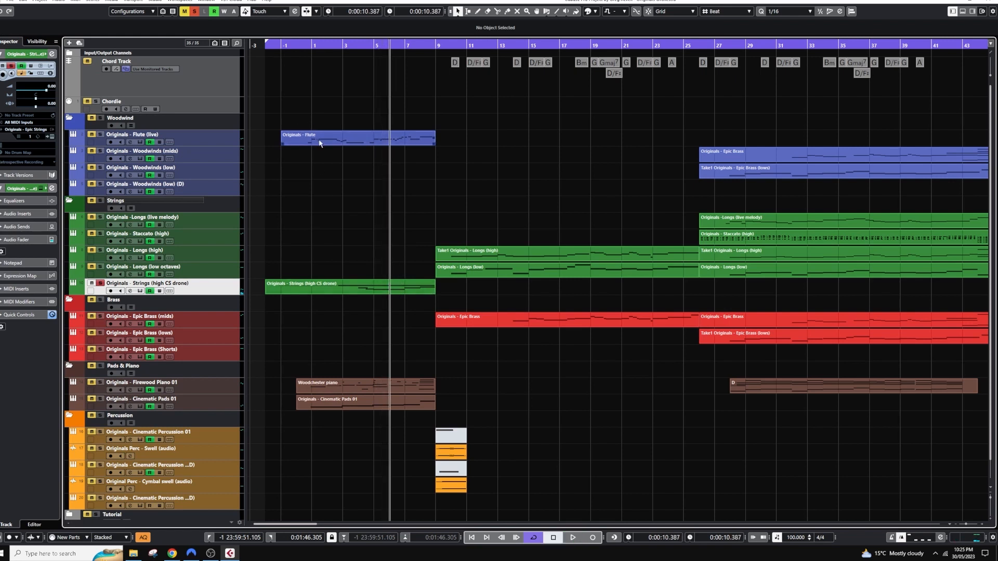
- Add the Flute (live) track to the solo, play from near the song start, and show its instrument and the flute part's notes
click(276, 46)
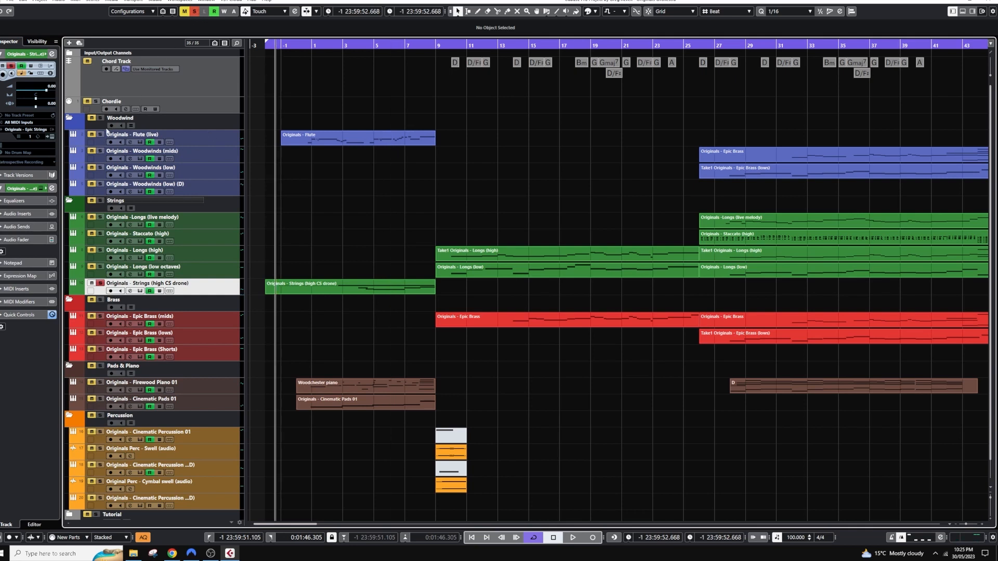
click(109, 134)
key(space)
click(139, 142)
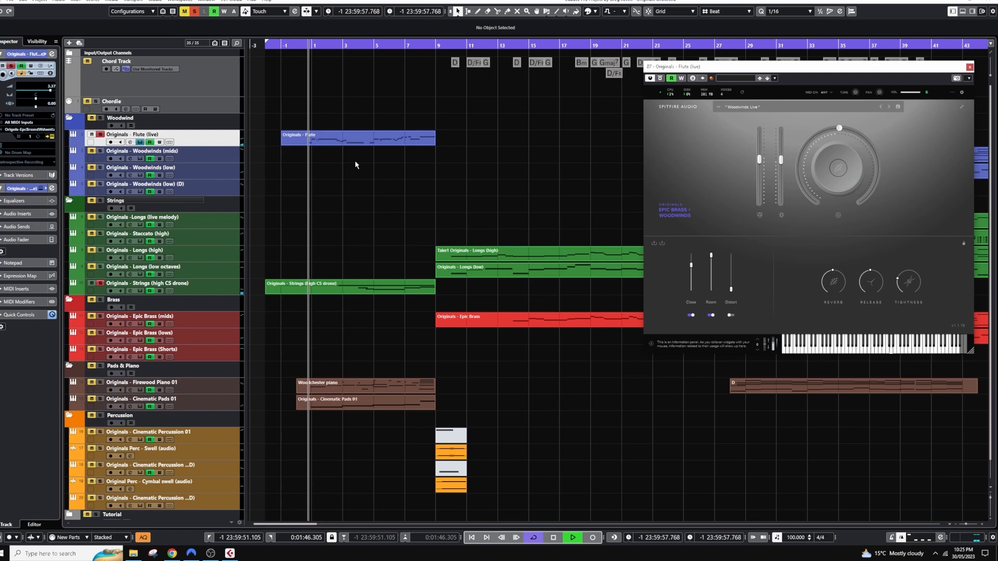
double_click(361, 138)
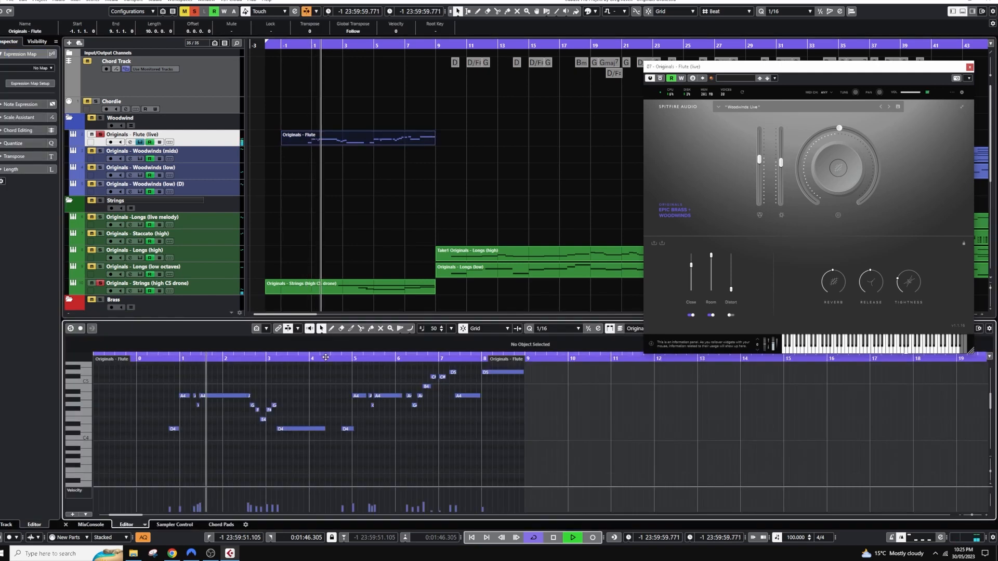
- Restart playback near bar -1, add Firewood Piano 01 and Cinematic Pads 01 to the solo, close the flute instrument, and stop playback
scroll(270, 282, down, 3)
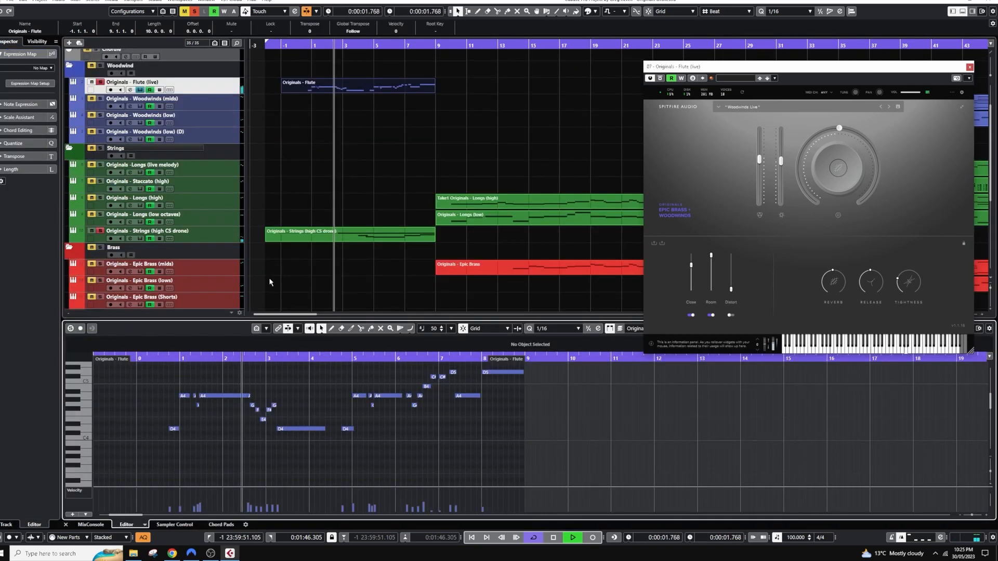
scroll(269, 282, down, 6)
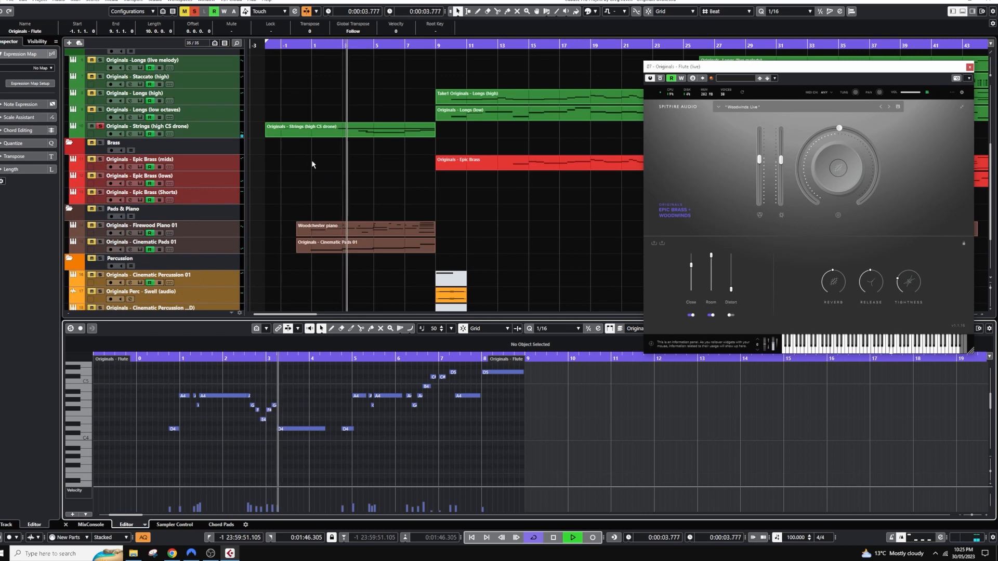
scroll(307, 161, up, 6)
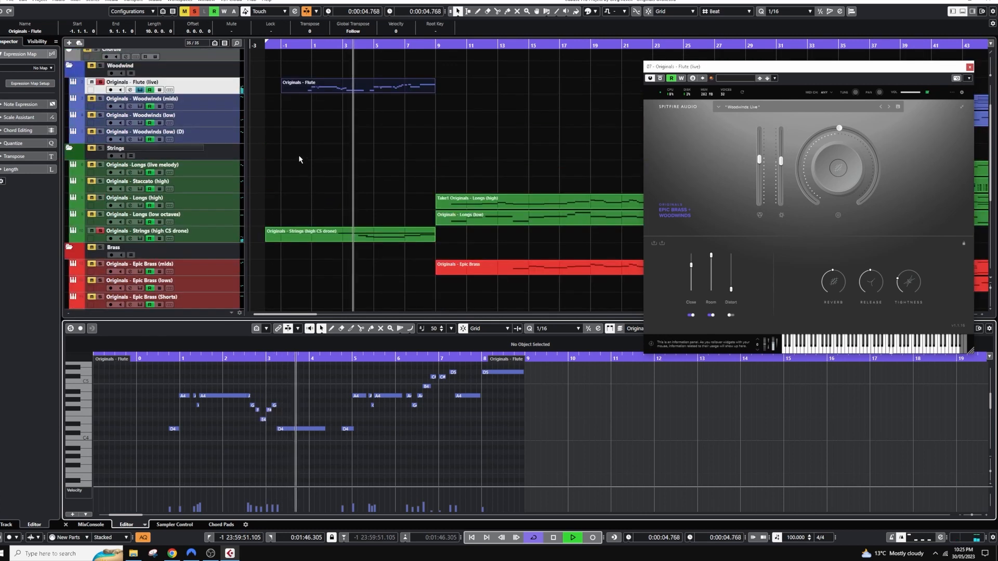
click(278, 45)
scroll(115, 221, down, 6)
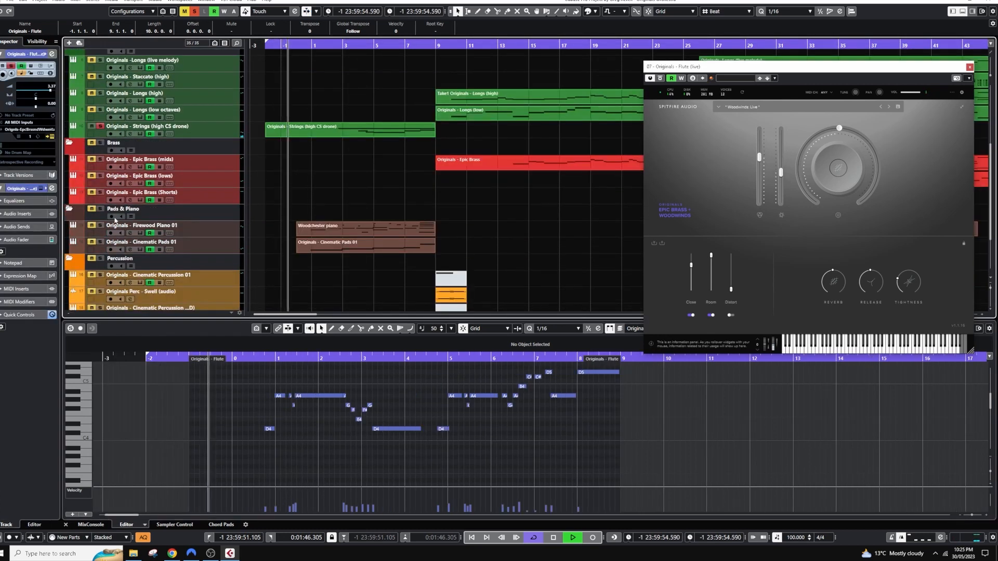
click(100, 234)
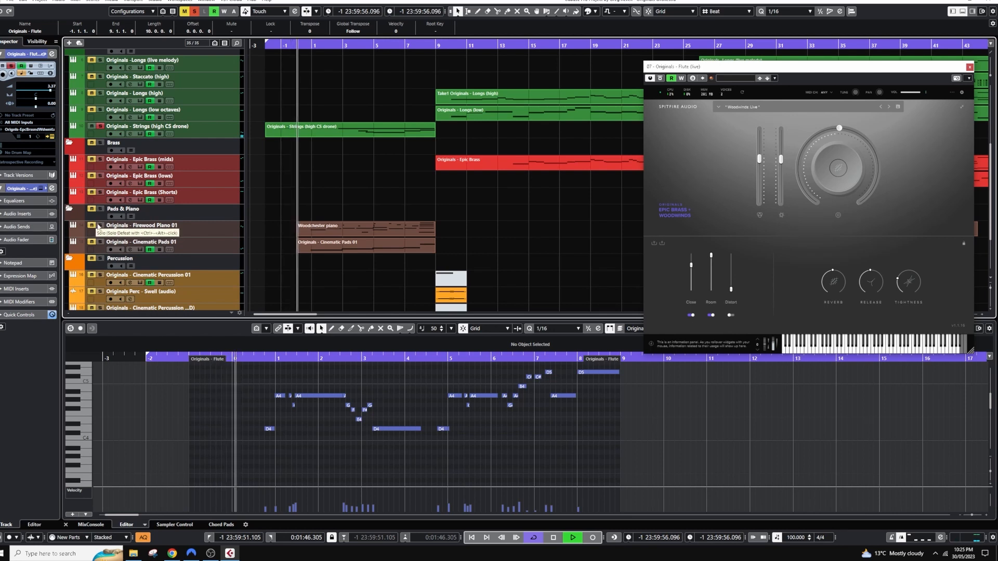
click(101, 246)
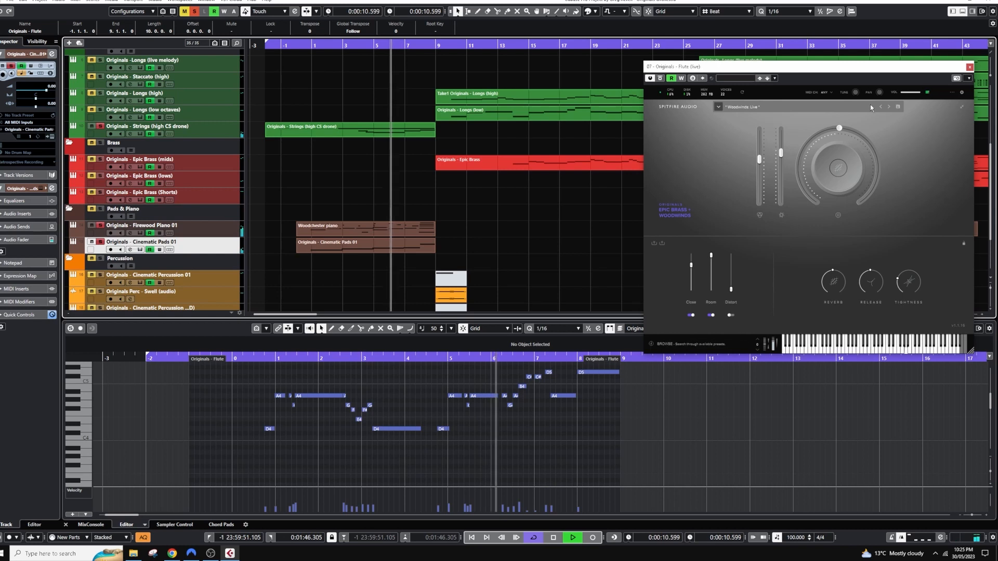
click(970, 67)
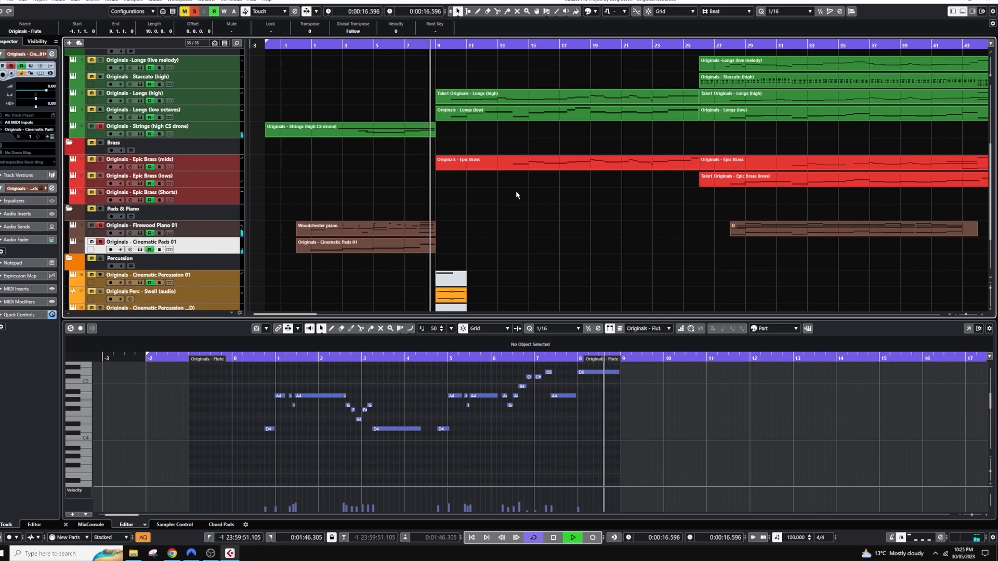
key(space)
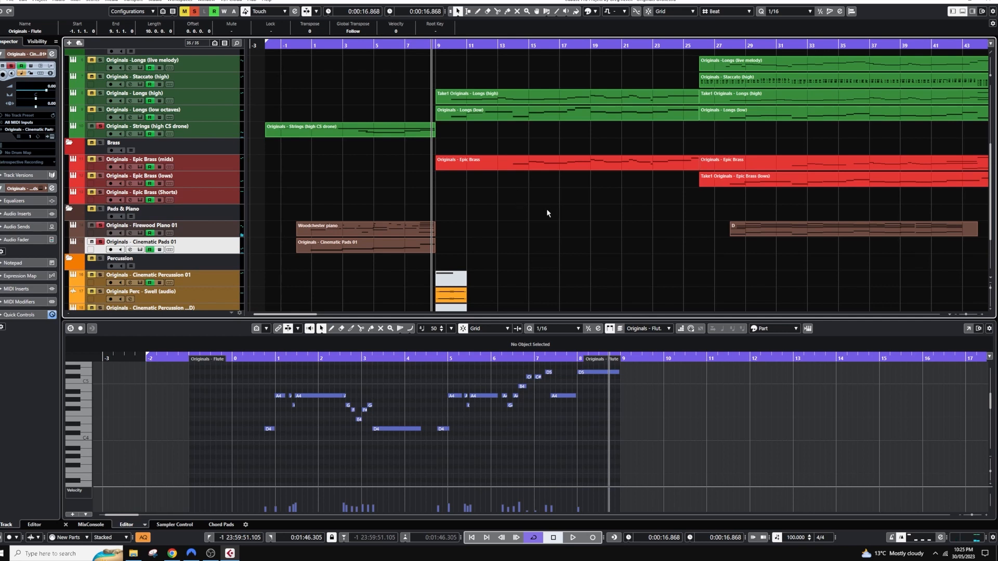
- Place the playback position near the end of bar 8, just before the percussion parts
scroll(547, 213, up, 3)
scroll(545, 215, down, 7)
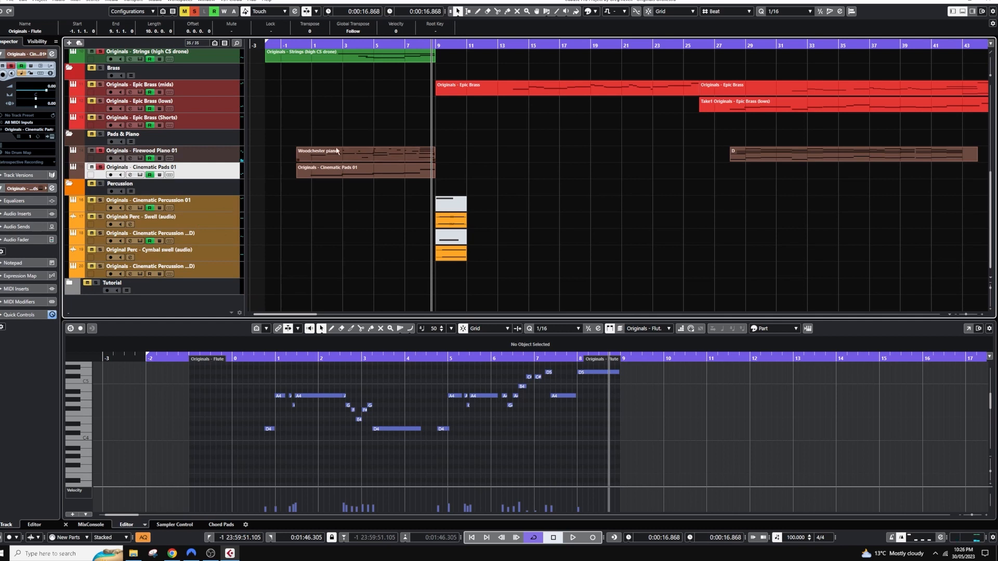
click(328, 46)
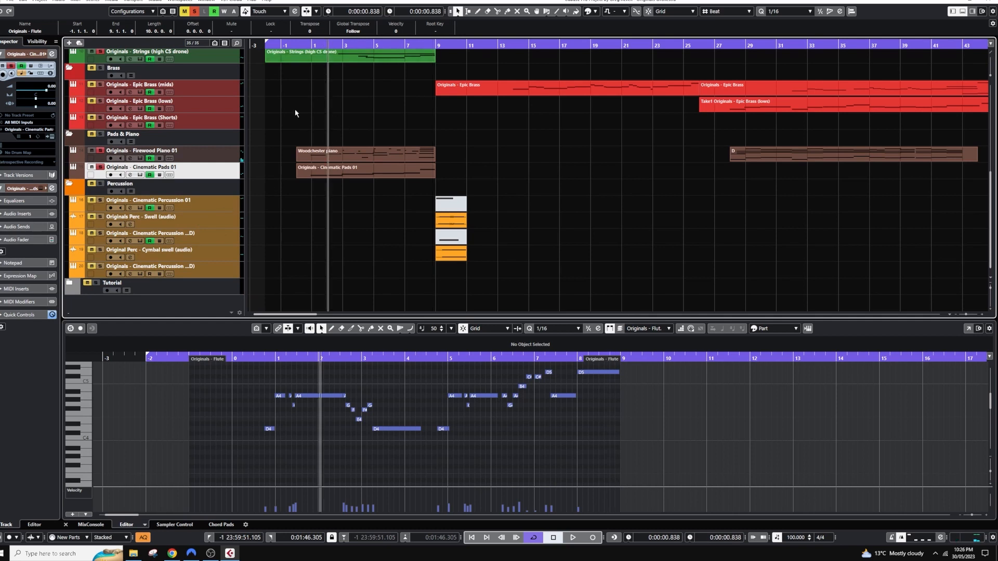
click(262, 46)
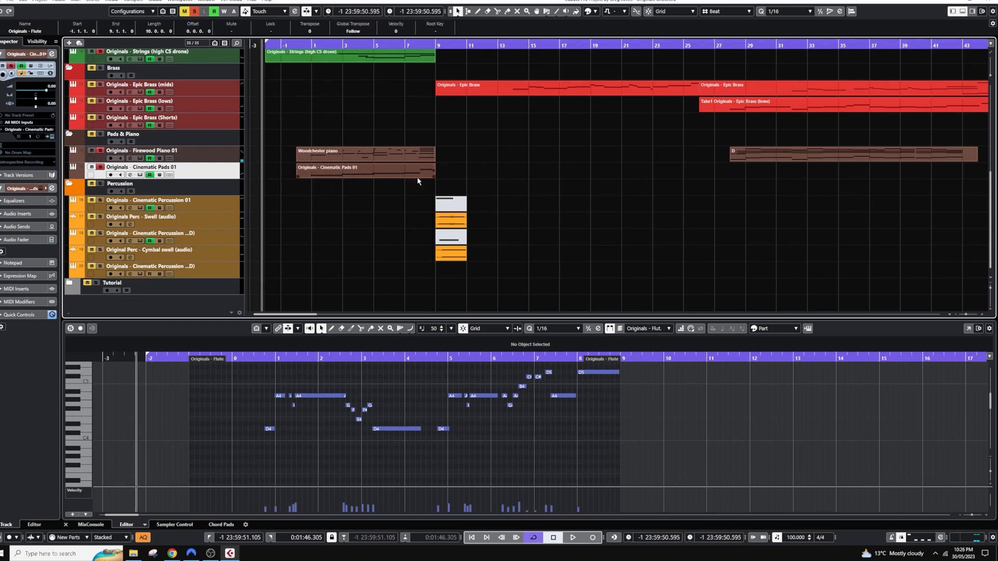
click(430, 45)
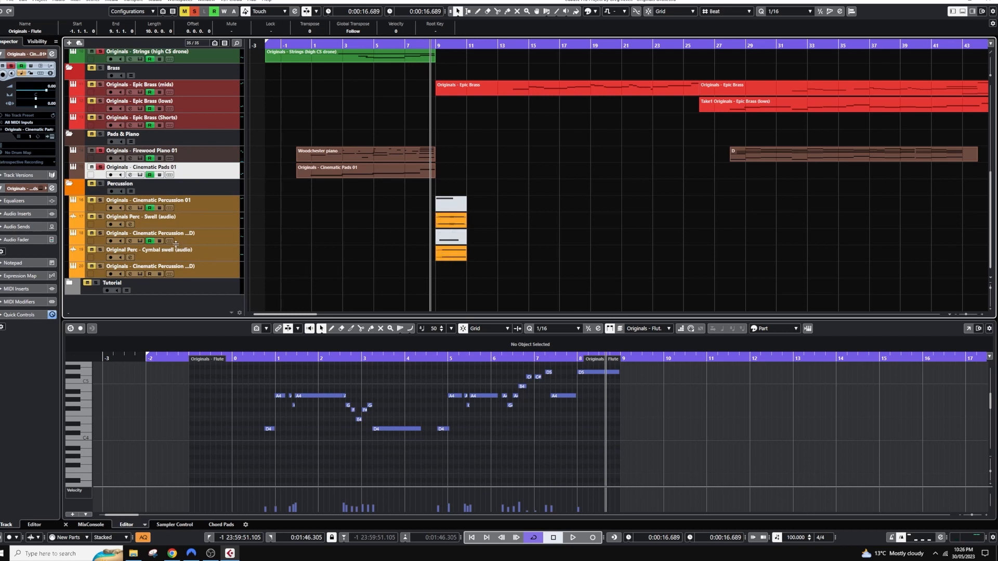
- Examine the Cinematic Percussion 01 note part and compare the swell and cymbal swell audio waveforms at bar 9
click(450, 210)
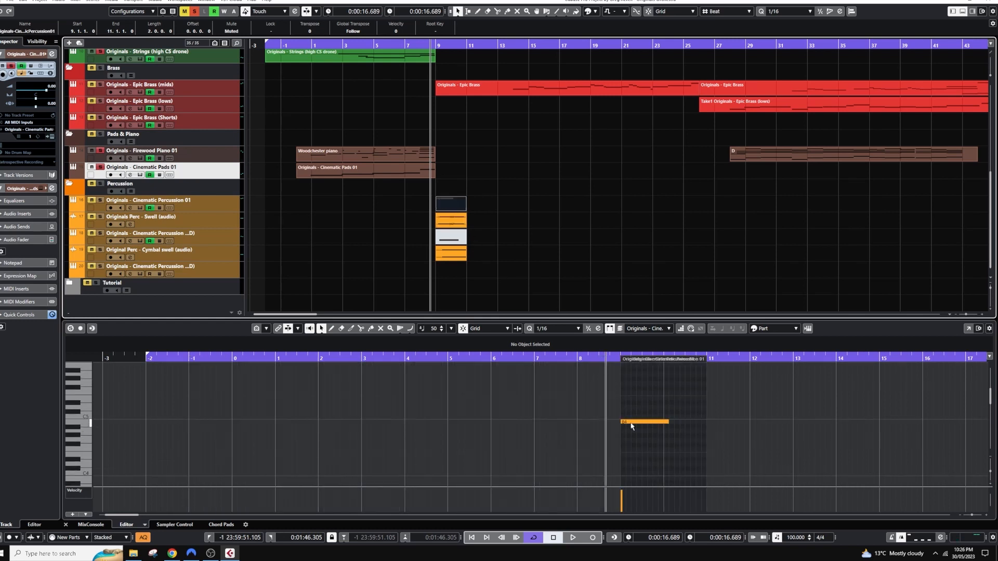
click(451, 223)
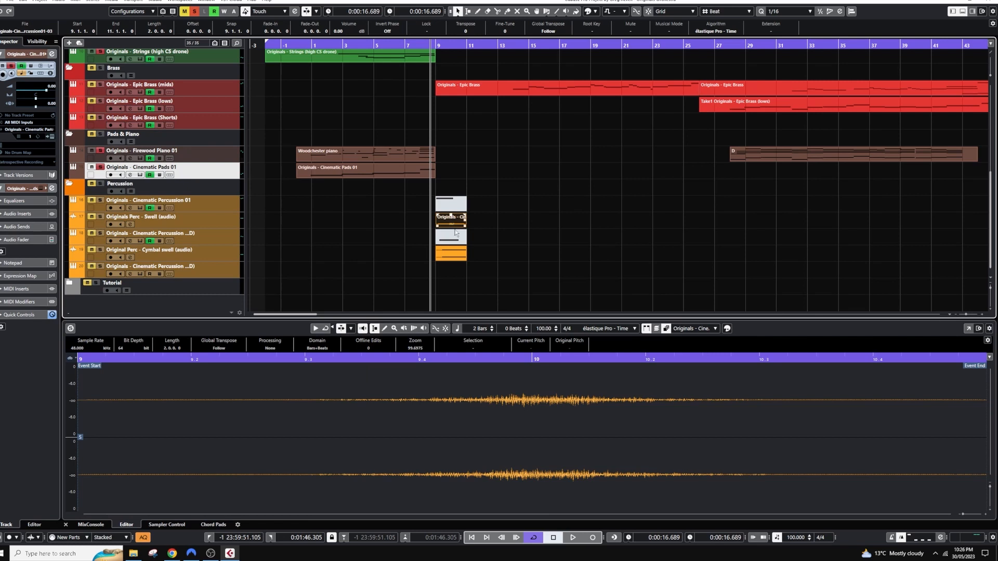
click(448, 255)
click(439, 224)
click(453, 255)
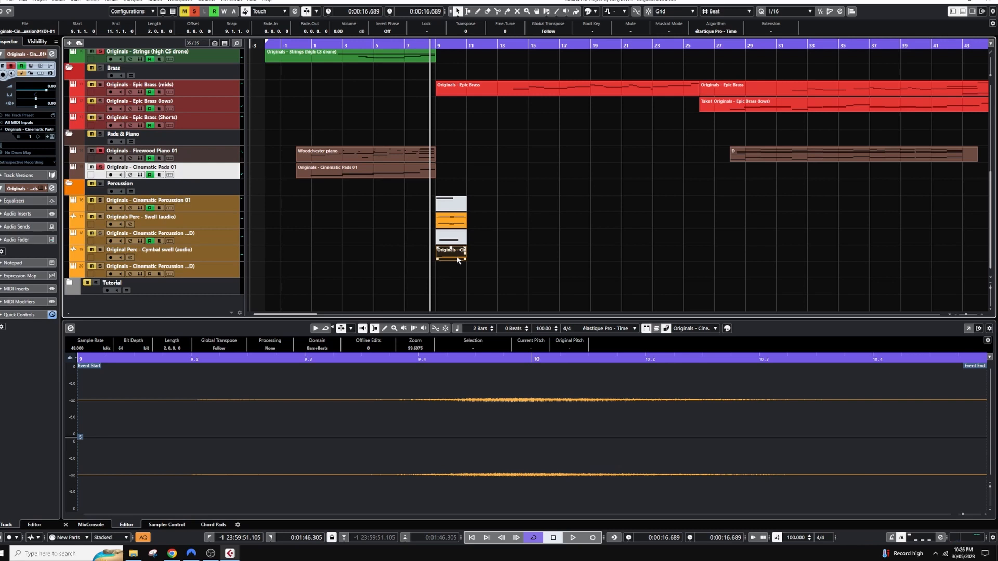
- Deactivate all track solos and play the full arrangement from around bar 9, viewing the percussion, brass and string tracks
click(454, 208)
click(439, 152)
scroll(517, 130, up, 2)
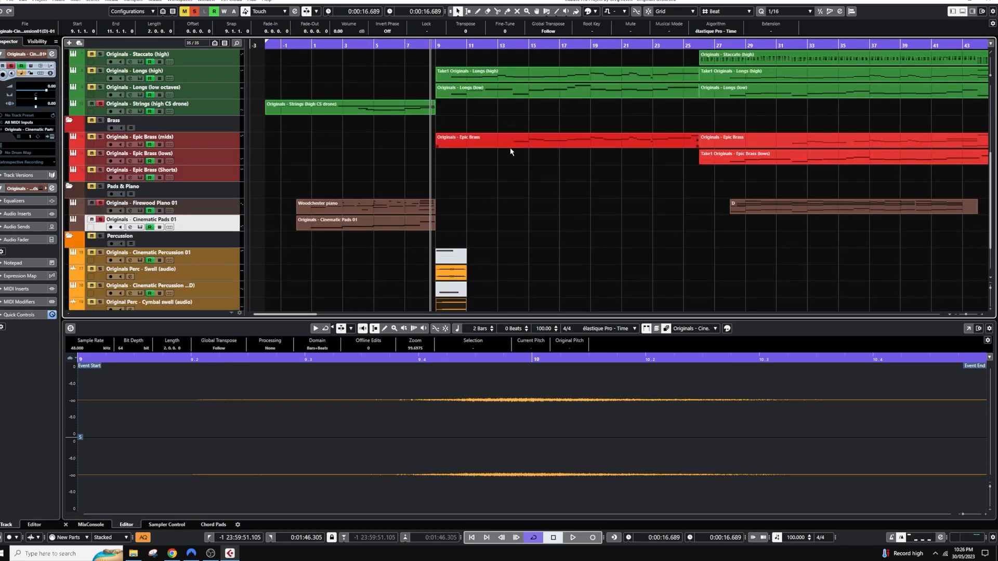
scroll(482, 125, up, 2)
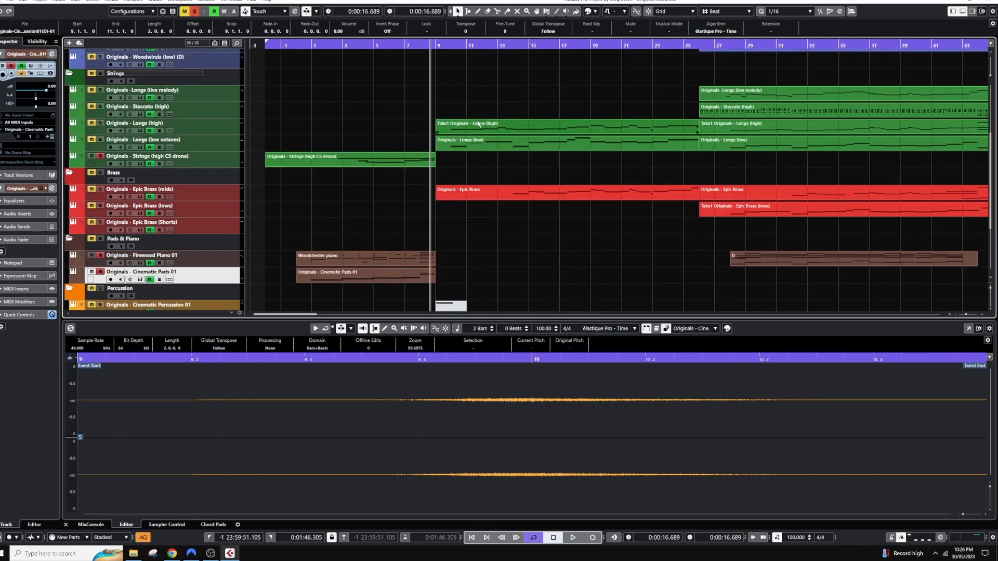
key(space)
key(space)
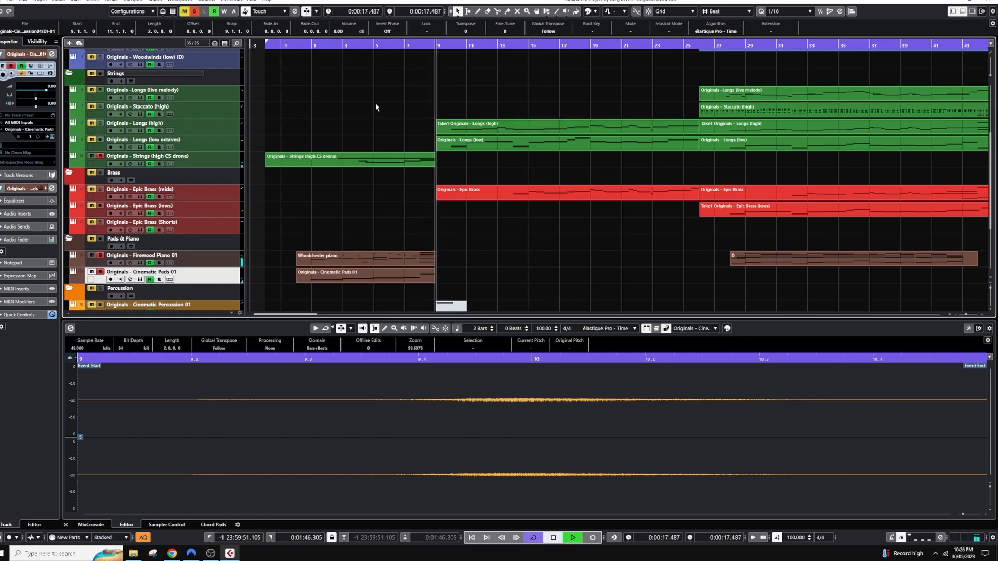
key(KP_0)
click(193, 12)
key(space)
scroll(494, 199, down, 4)
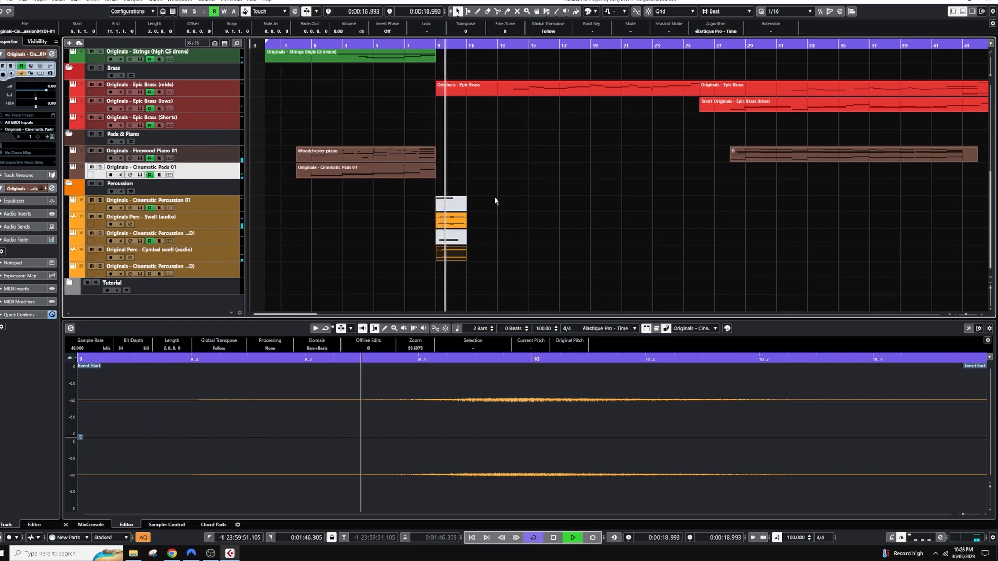
scroll(513, 195, up, 4)
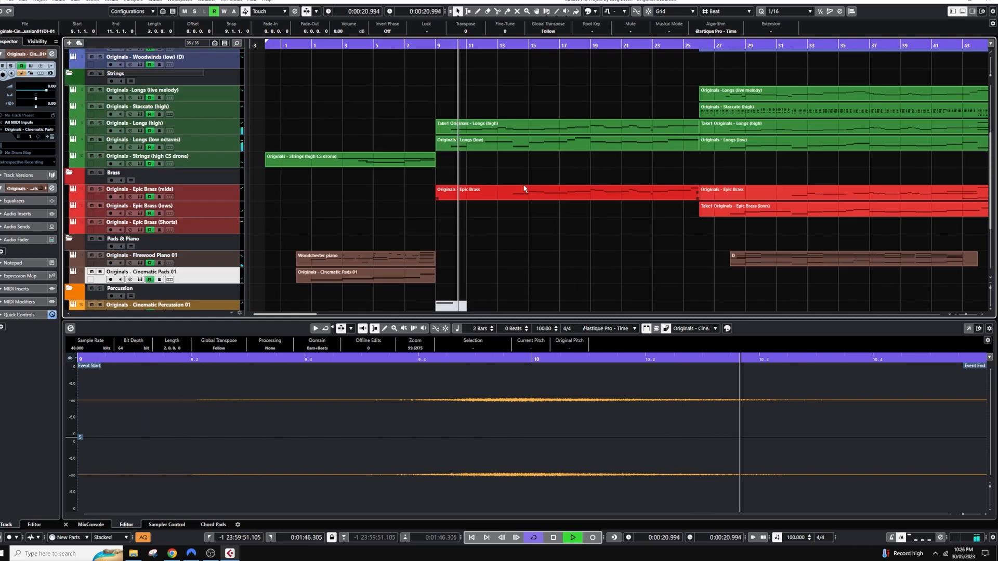
- Show the notes of the Longs (high) and Longs (low) parts starting at bar 9 together in an enlarged note editor
click(492, 128)
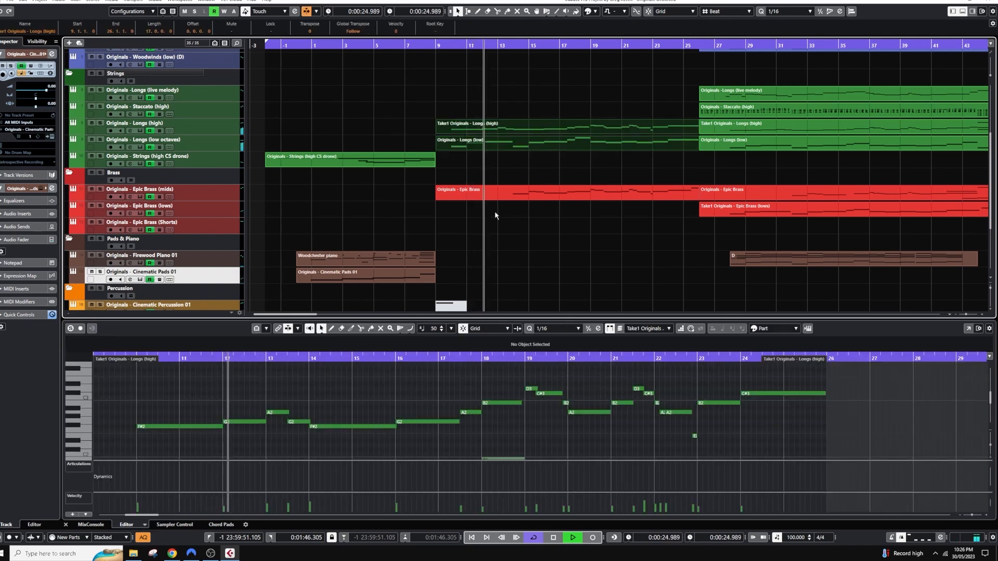
scroll(478, 273, down, 2)
scroll(470, 376, down, 2)
scroll(467, 381, down, 1)
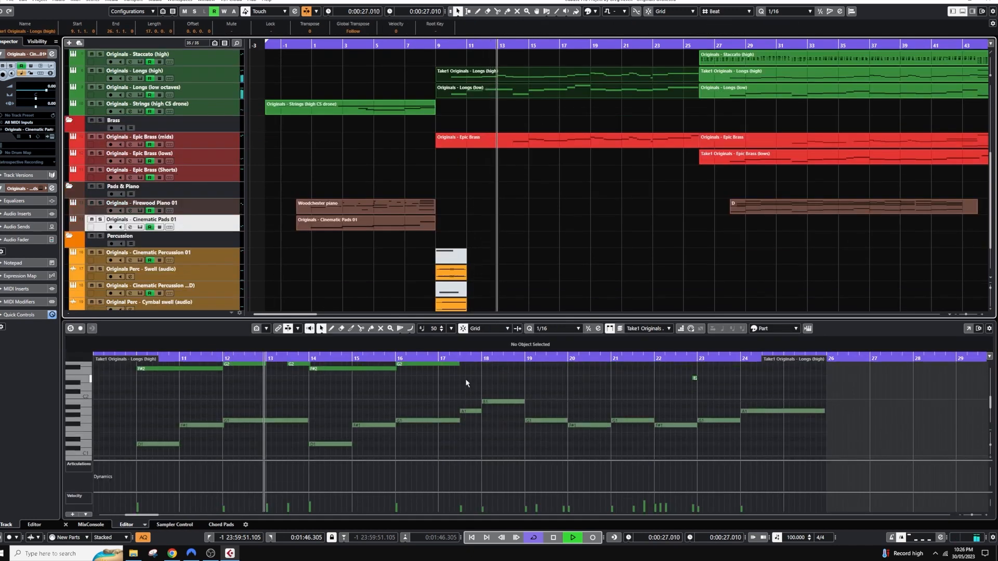
drag(468, 317, 453, 228)
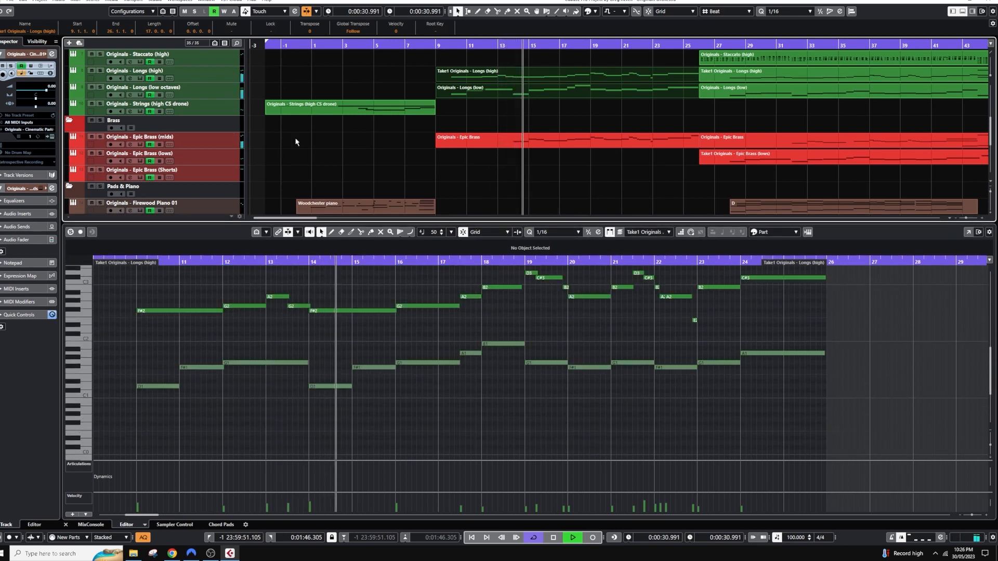
- Mute the Epic Brass (mids) track and check the Longs (high) track's instrument, ending playback
click(91, 136)
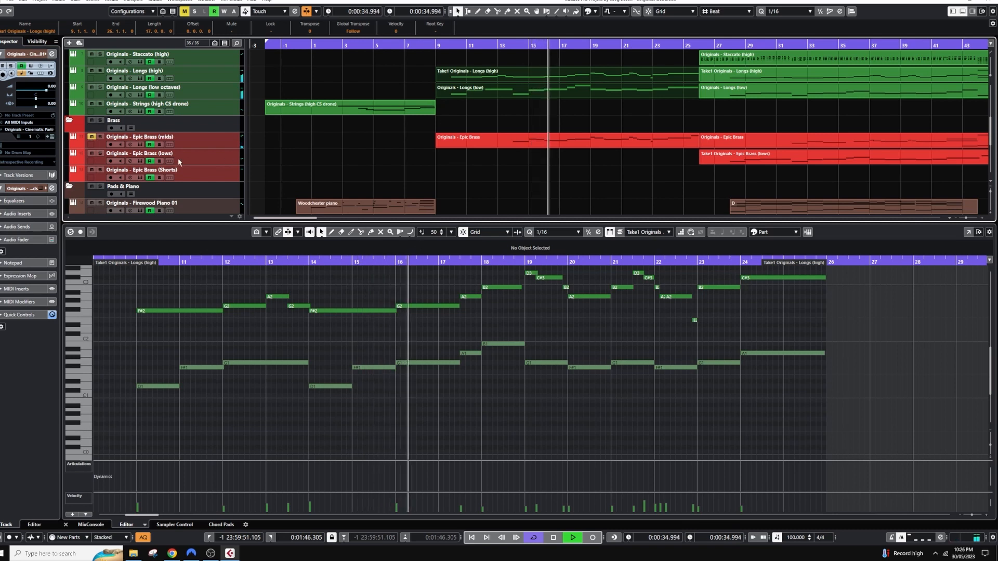
click(139, 78)
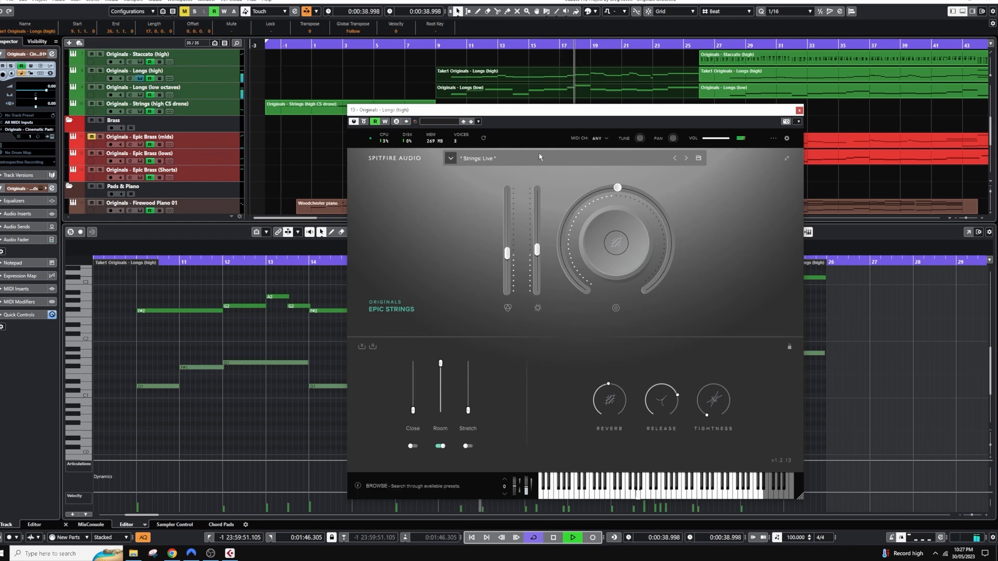
key(space)
click(799, 111)
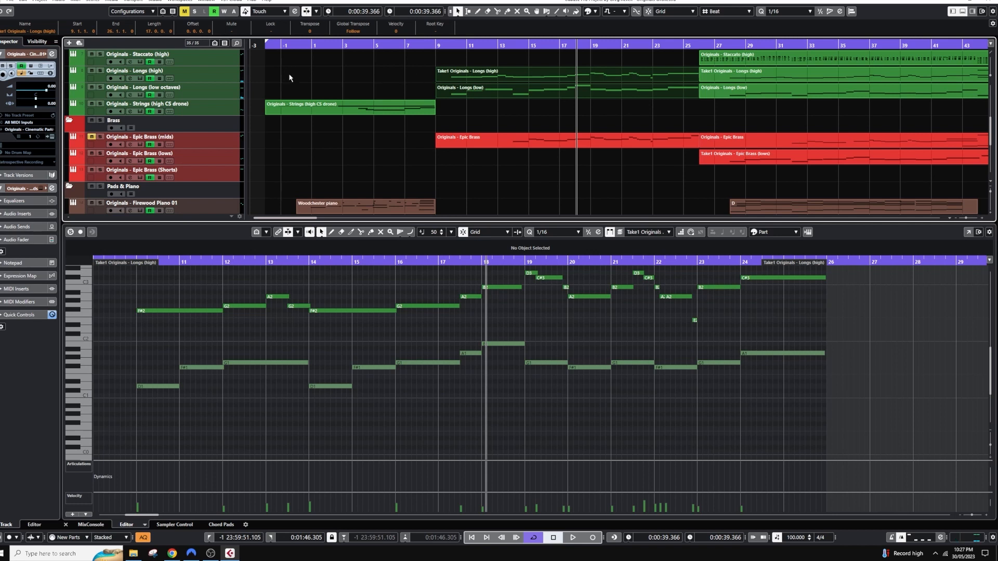
- Browse the Epic Strings presets in the Longs (high) instrument without loading one, and close the instrument
click(192, 78)
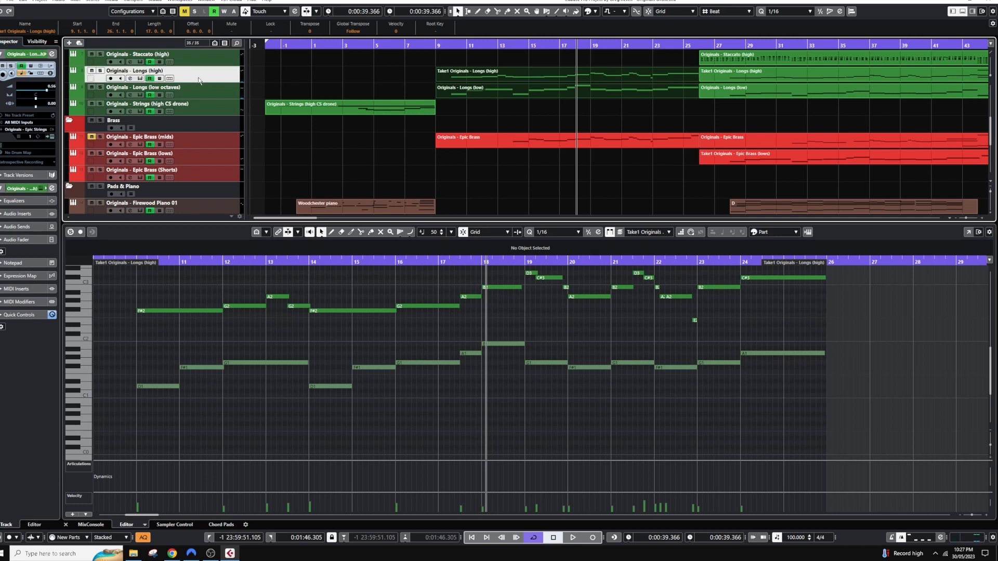
click(213, 92)
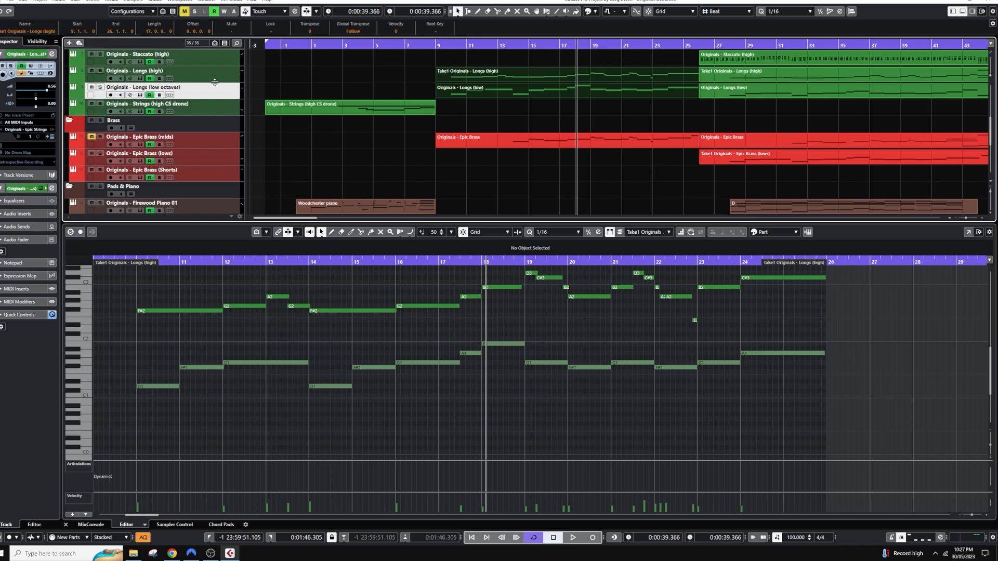
click(141, 78)
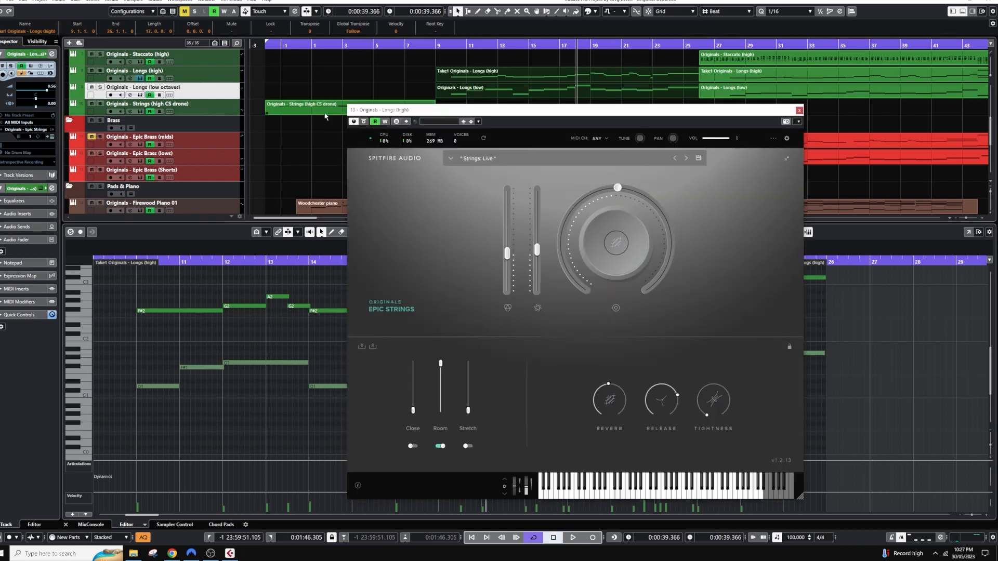
click(482, 161)
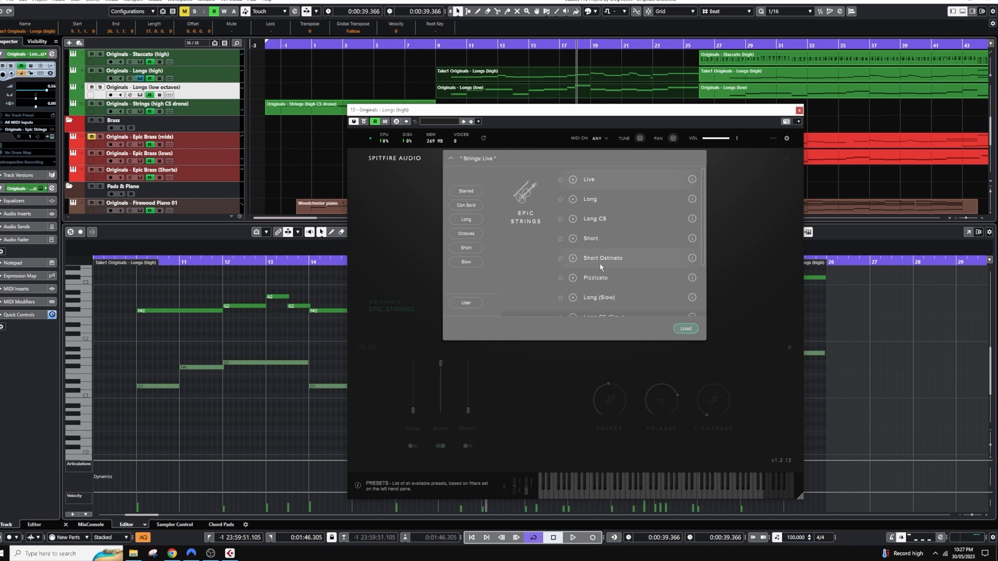
click(723, 185)
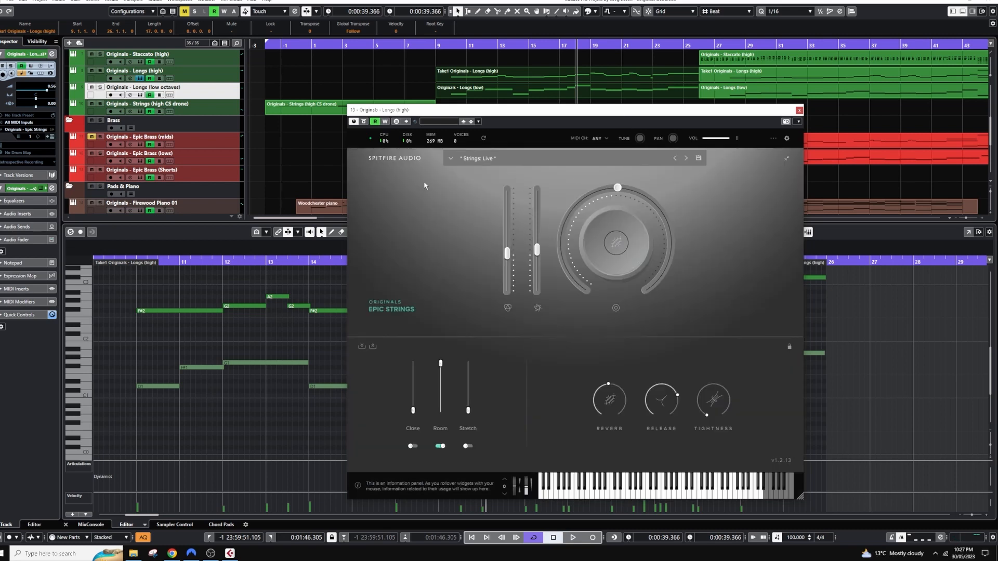
click(798, 111)
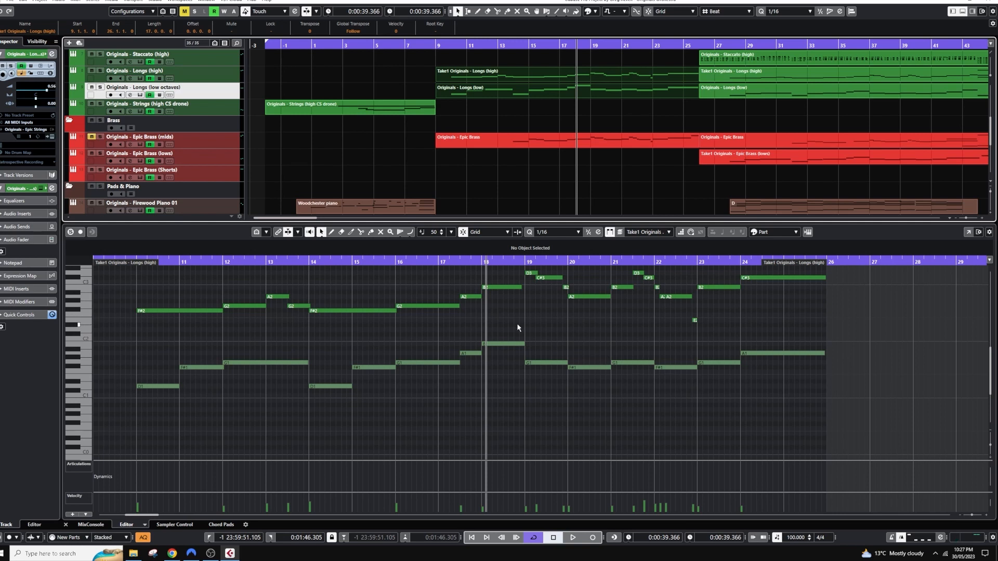
- Compare the Epic Brass part's notes with both Longs parts, and place the playback position just before bar 18
scroll(487, 334, up, 2)
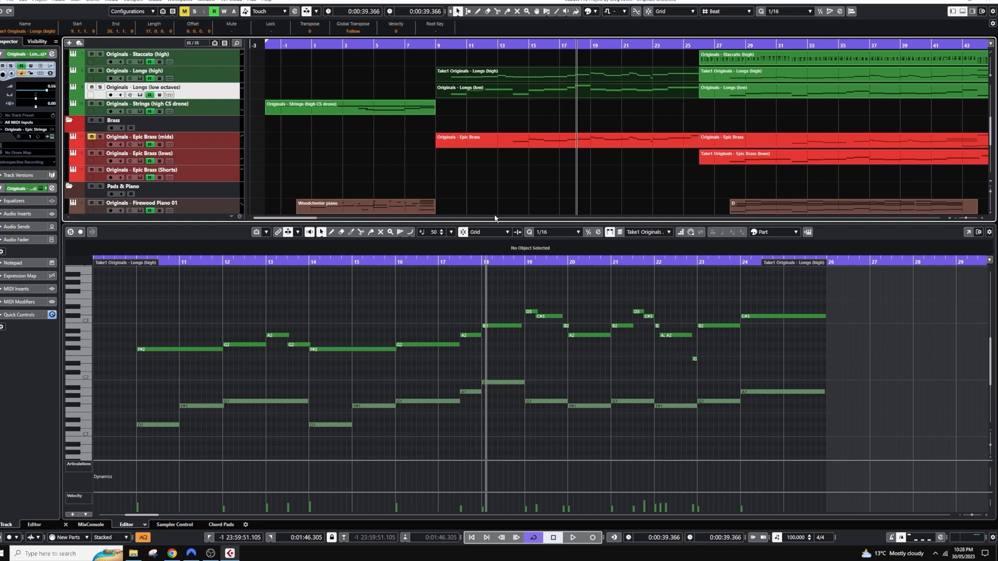
click(522, 148)
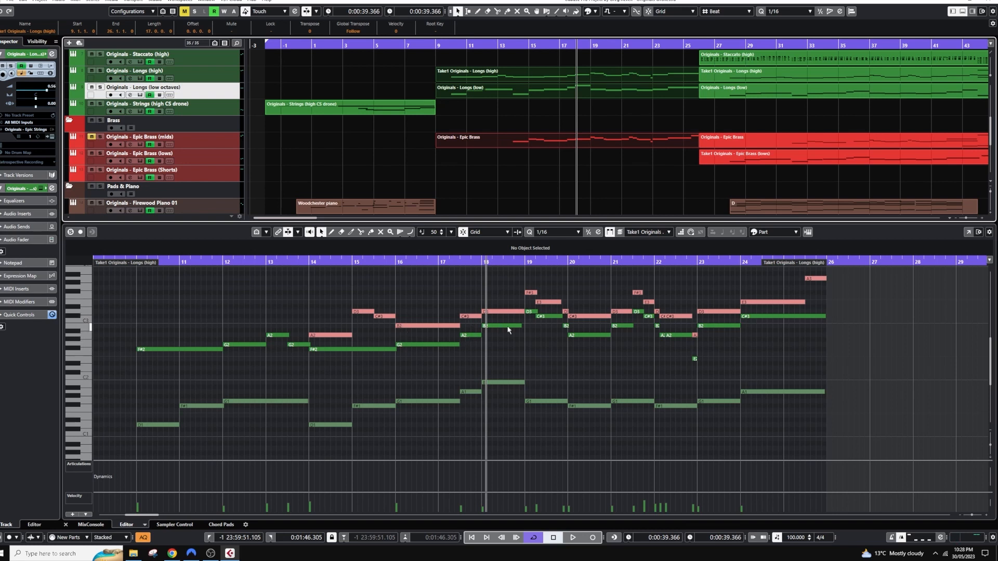
click(474, 263)
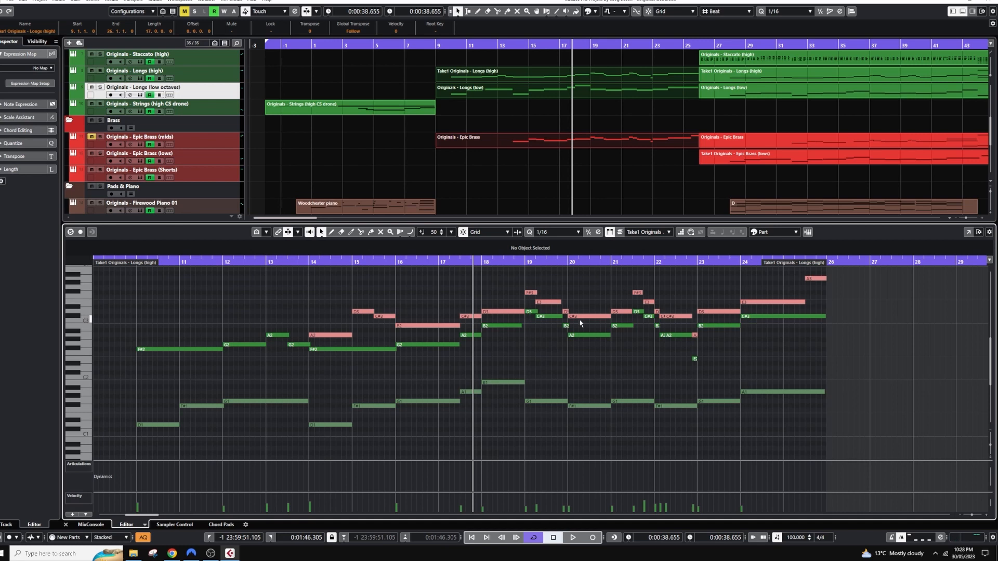
- Clear the track mute and play the string and brass section from the end of bar 8 into bar 25
click(430, 46)
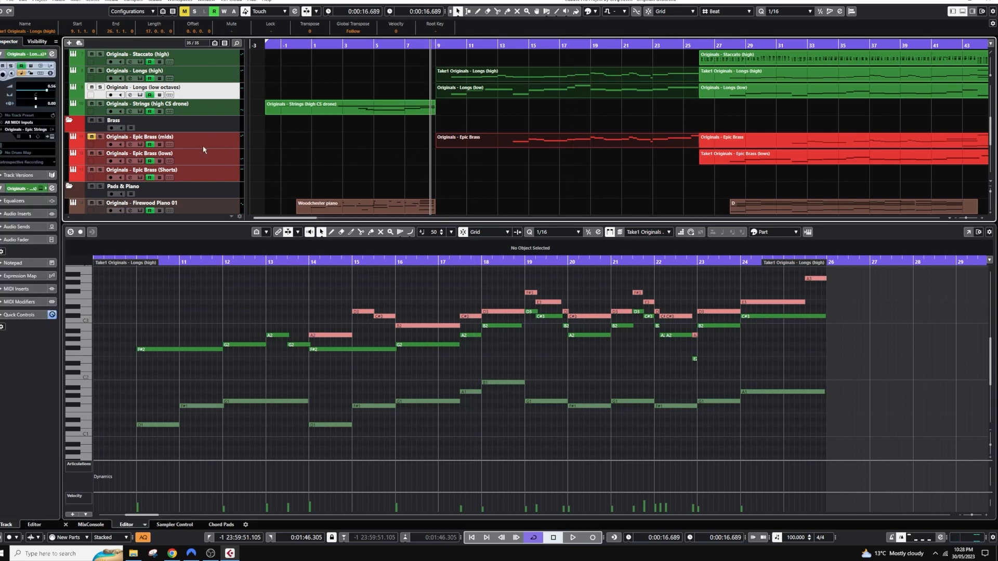
click(186, 13)
key(space)
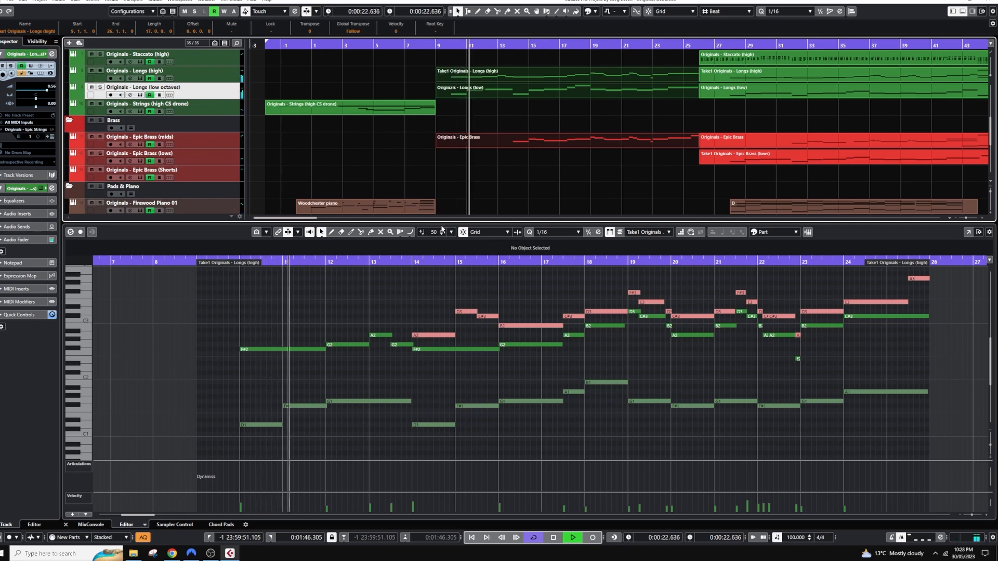
mouse_move(442, 224)
mouse_down()
mouse_move(440, 262)
mouse_move(436, 231)
mouse_up()
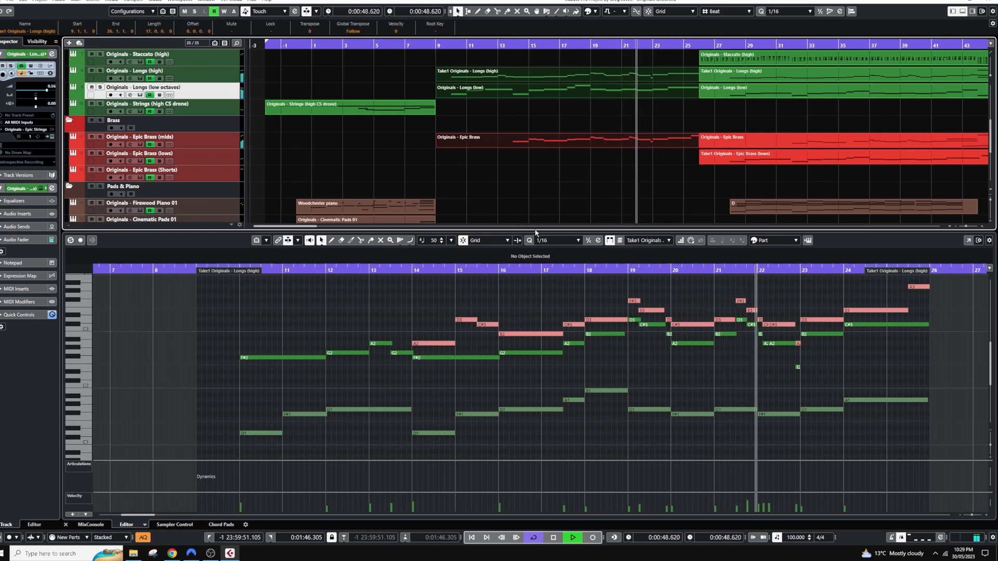
drag(535, 231, 531, 254)
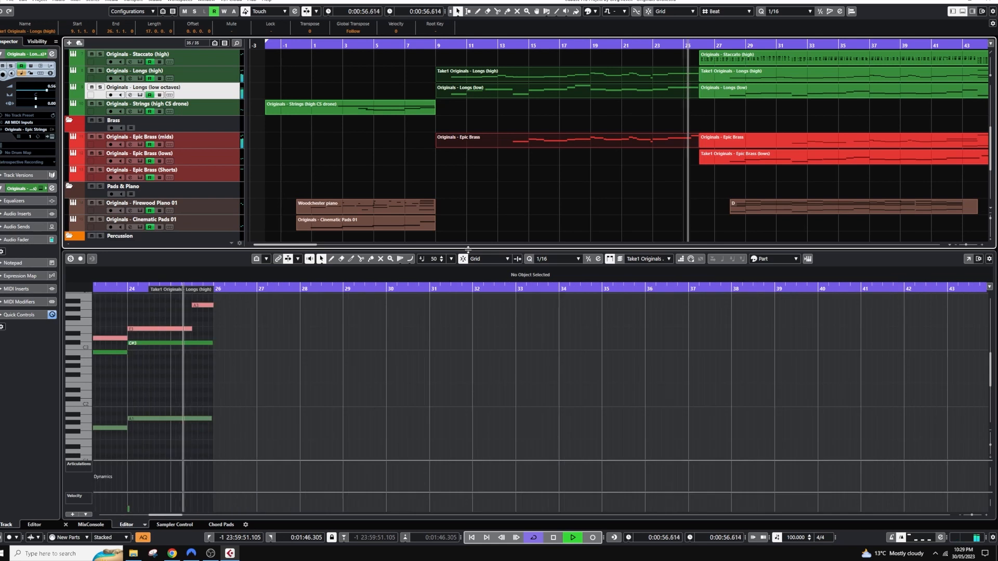
key(space)
- Show the Staccato (high) part's notes from bar 26 and check the preset and settings in its instrument
drag(469, 251, 463, 328)
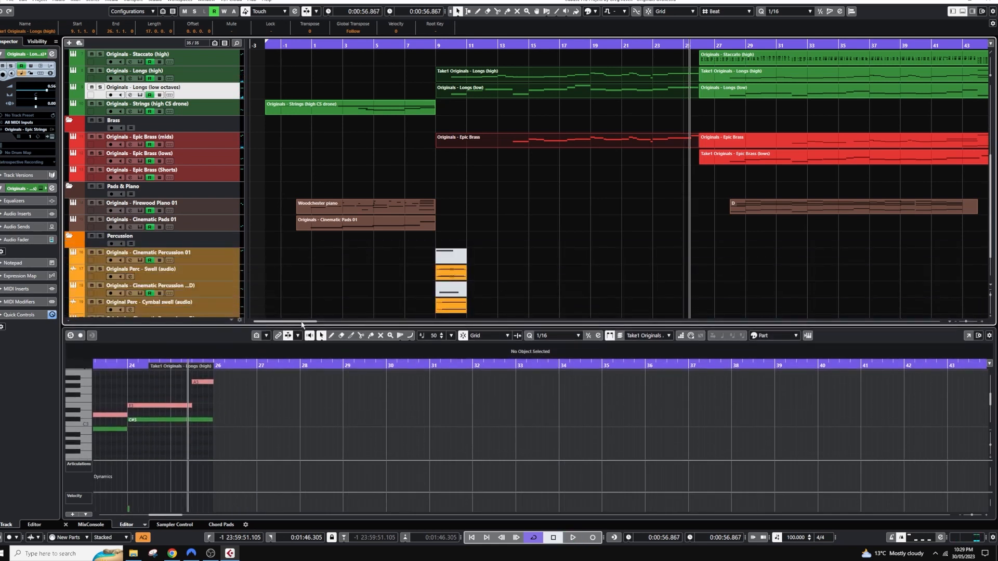
drag(301, 322, 319, 322)
scroll(436, 204, up, 4)
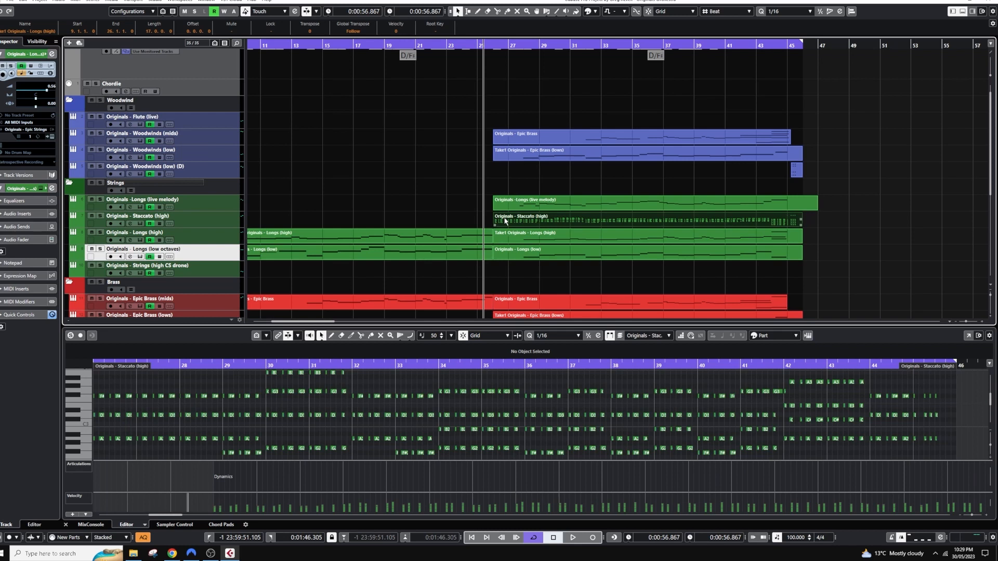
click(503, 221)
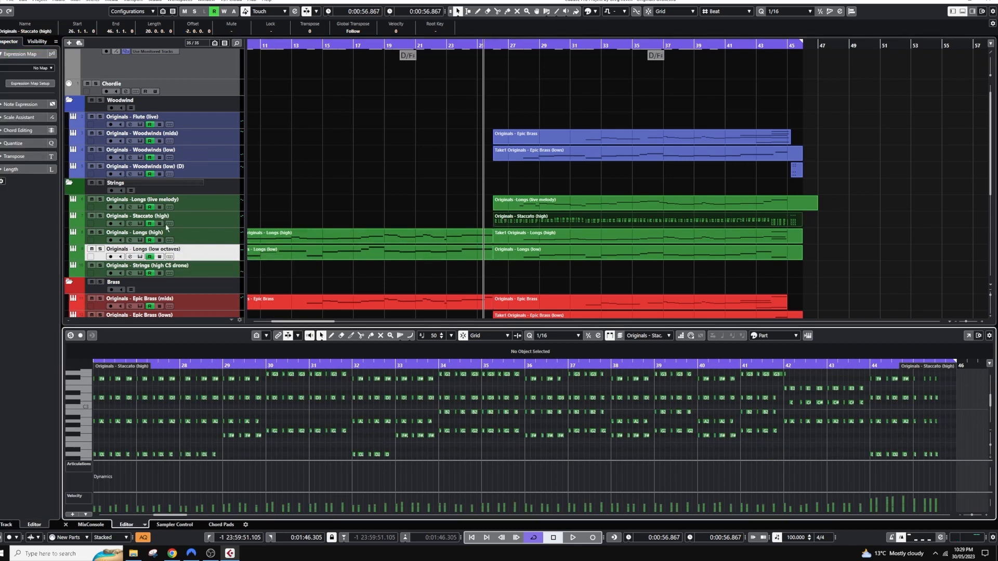
click(140, 224)
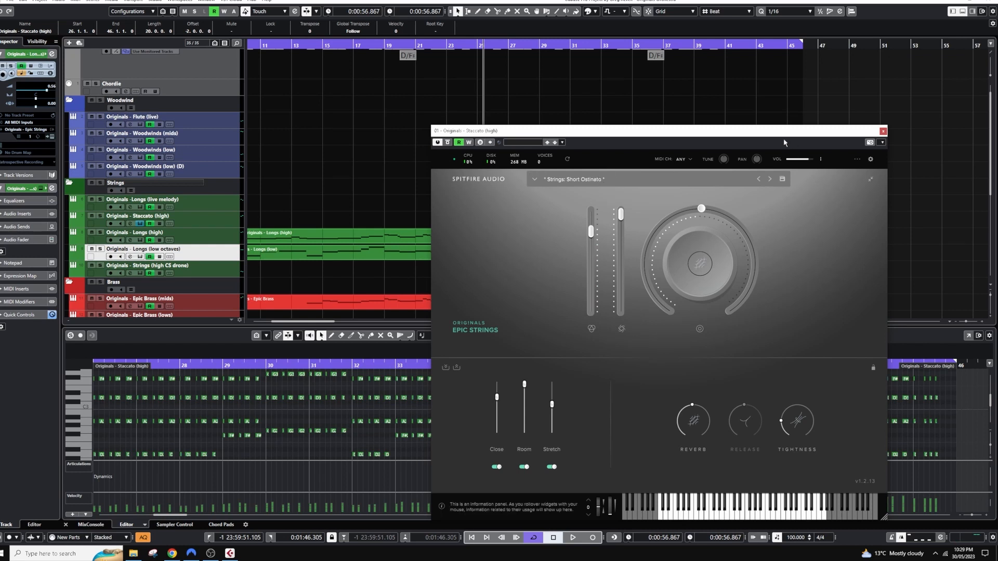
click(882, 131)
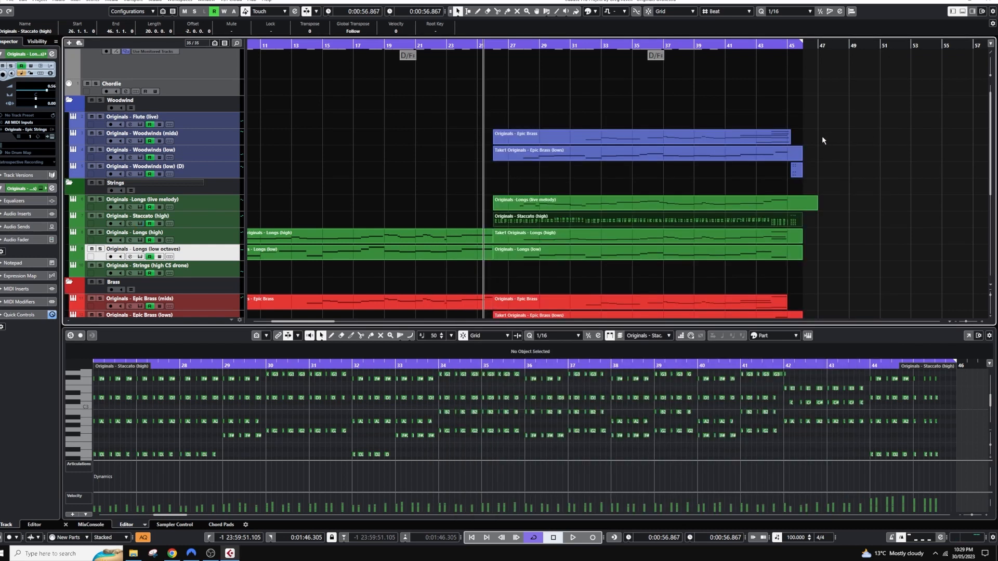
- Play from around bar 24 to bar 28 while following the Staccato (high) part in a slightly enlarged note editor
key(space)
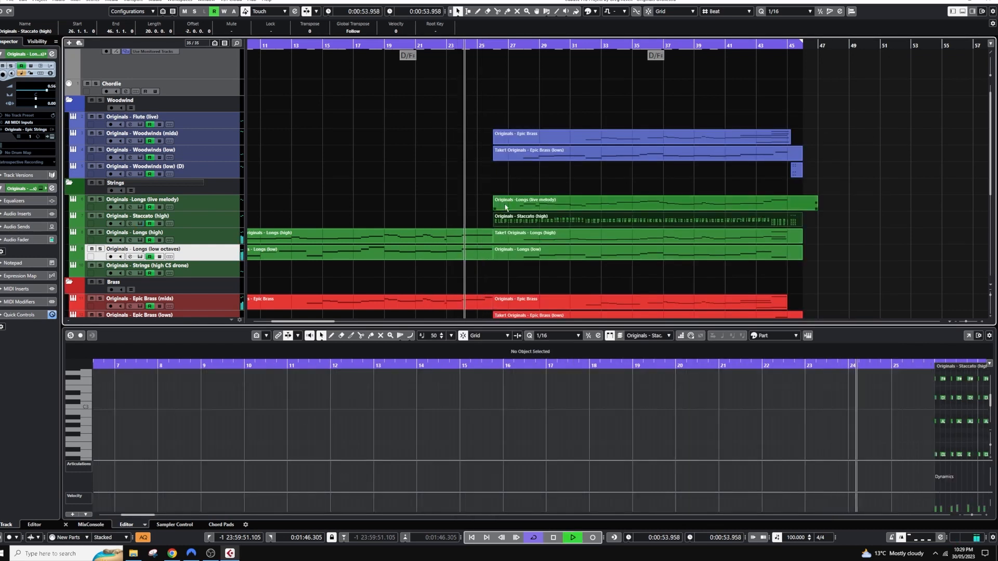
double_click(595, 222)
drag(546, 325, 545, 309)
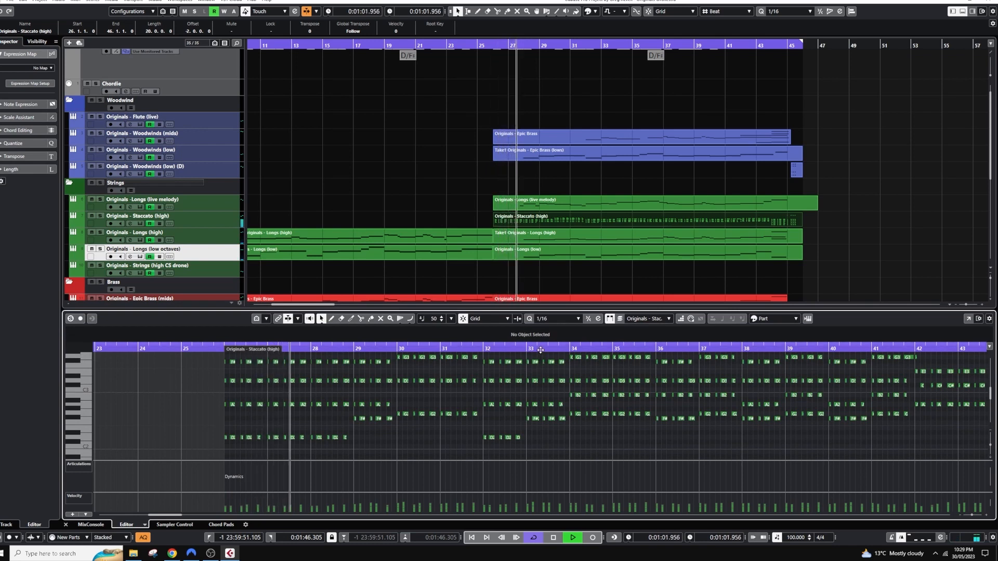
key(space)
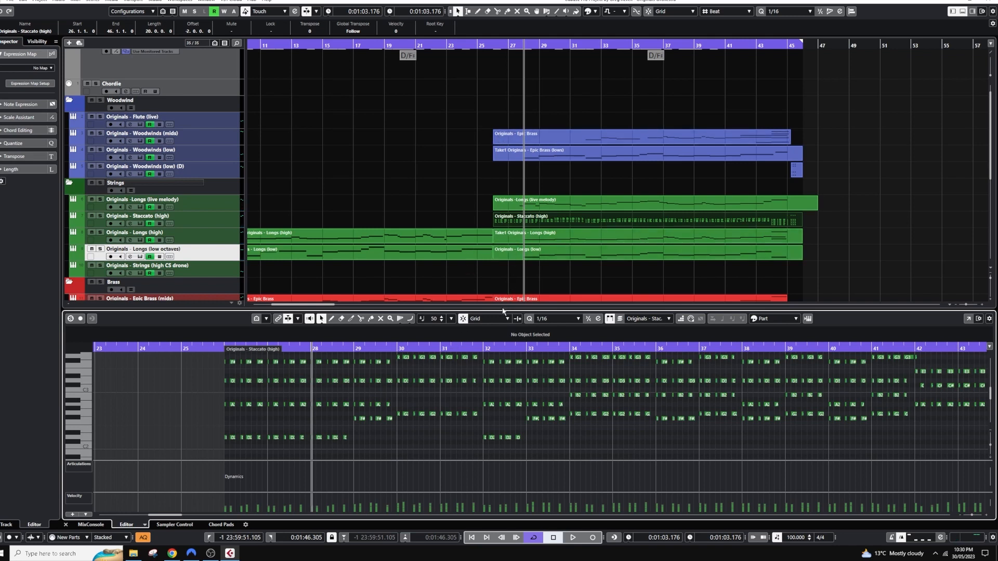
- Shrink the note editor to reveal more tracks, and show the notes of the Longs (high) part starting at bar 26
drag(503, 311, 532, 377)
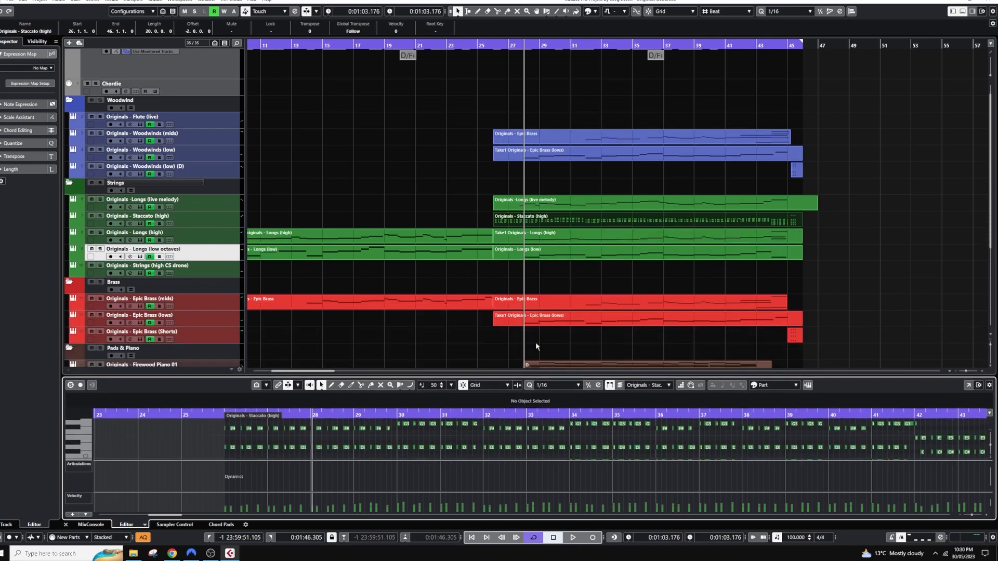
scroll(536, 346, down, 3)
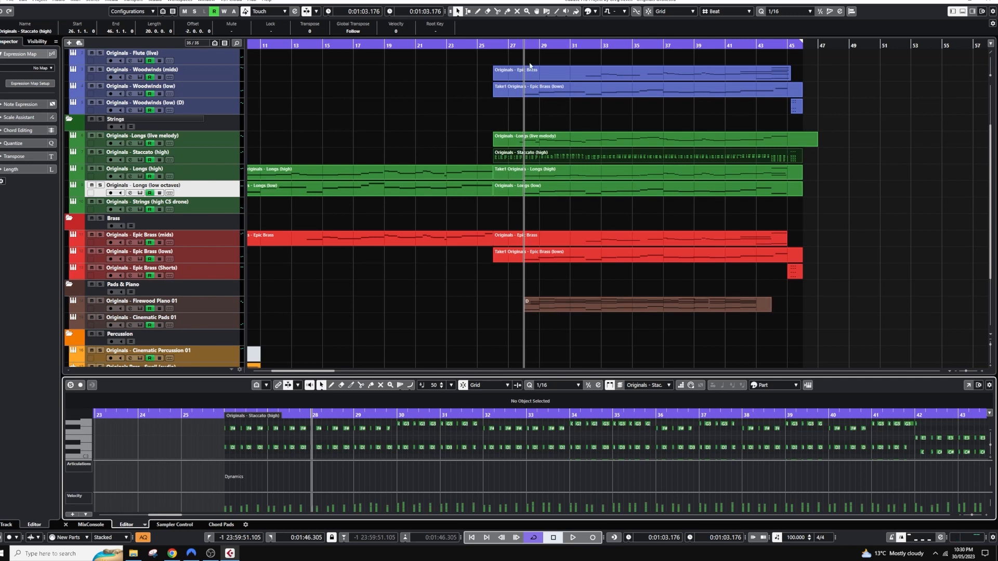
click(519, 195)
click(517, 175)
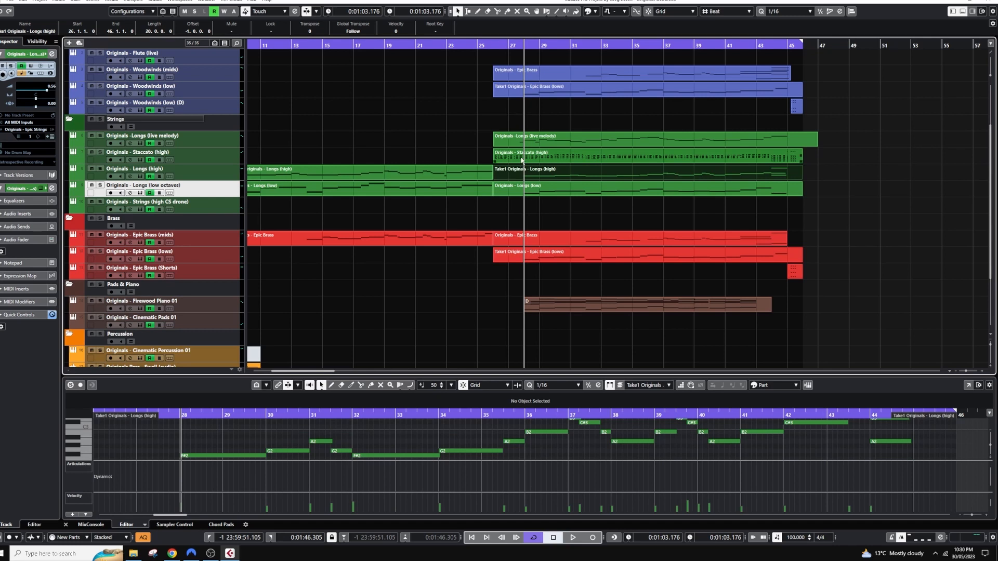
- View the Staccato (high) notes, and compare the Epic Brass (lows) and (mids) parts from bar 26 together in a taller note editor
click(522, 158)
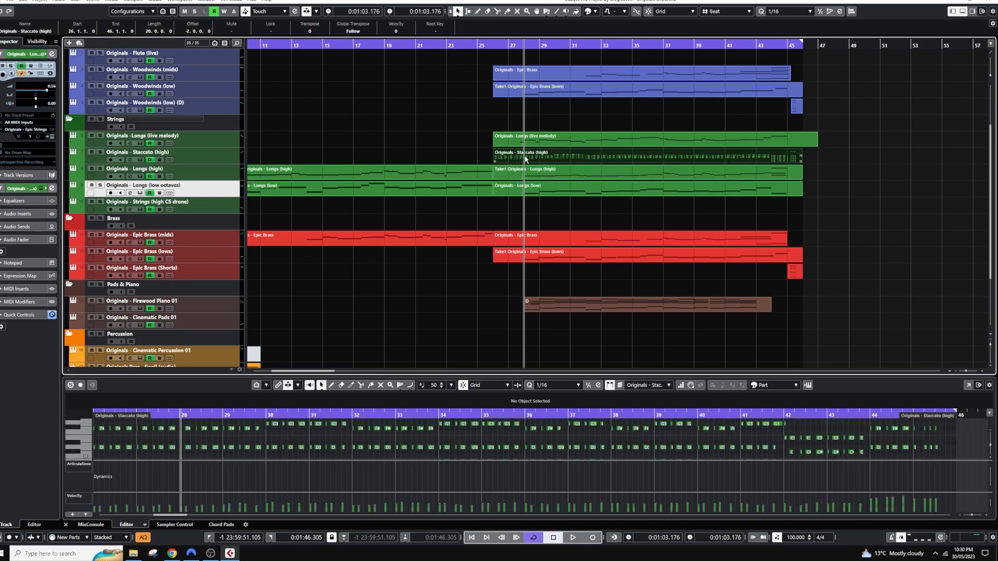
click(537, 250)
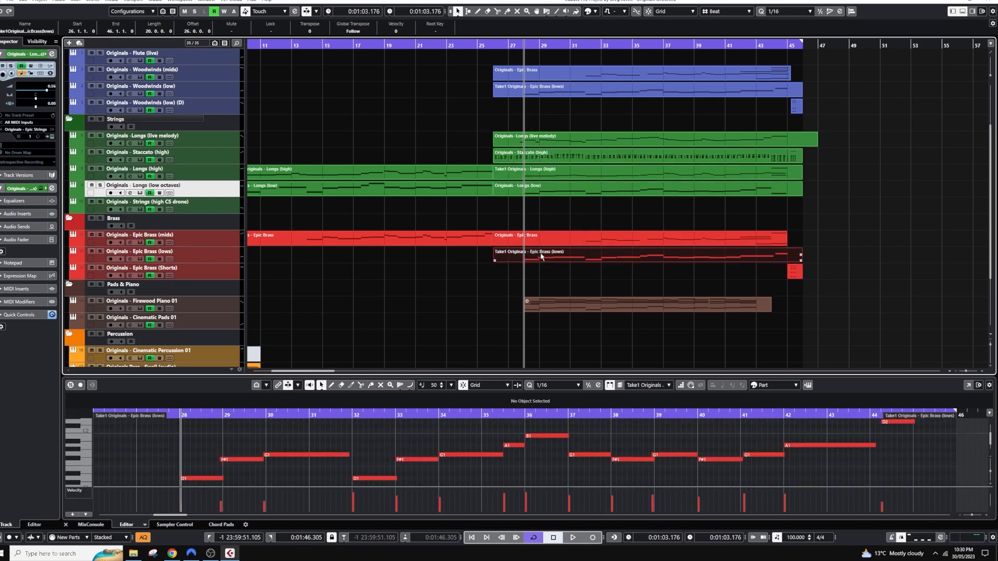
shift+click(551, 239)
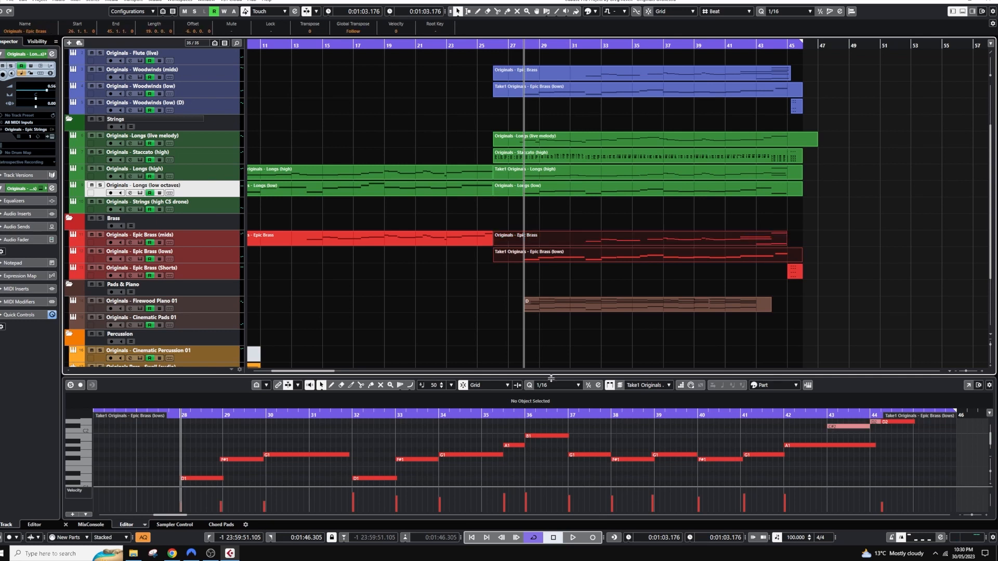
drag(562, 374, 563, 257)
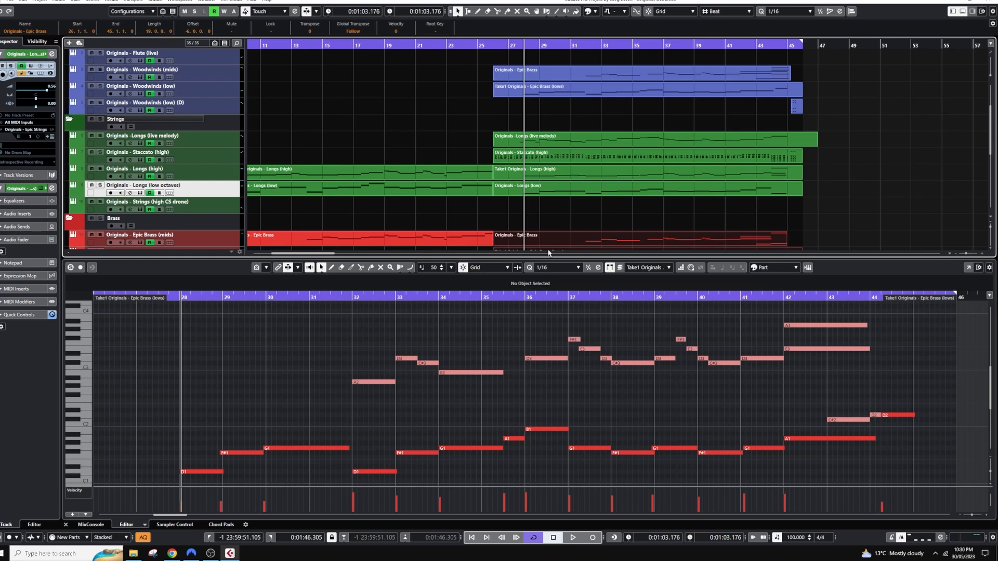
drag(547, 257, 536, 303)
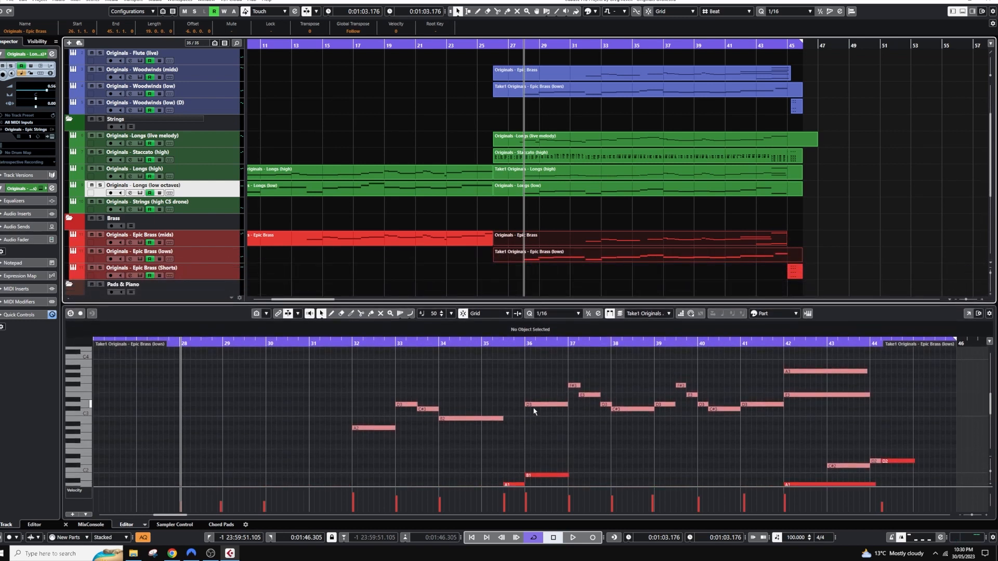
scroll(540, 284, down, 3)
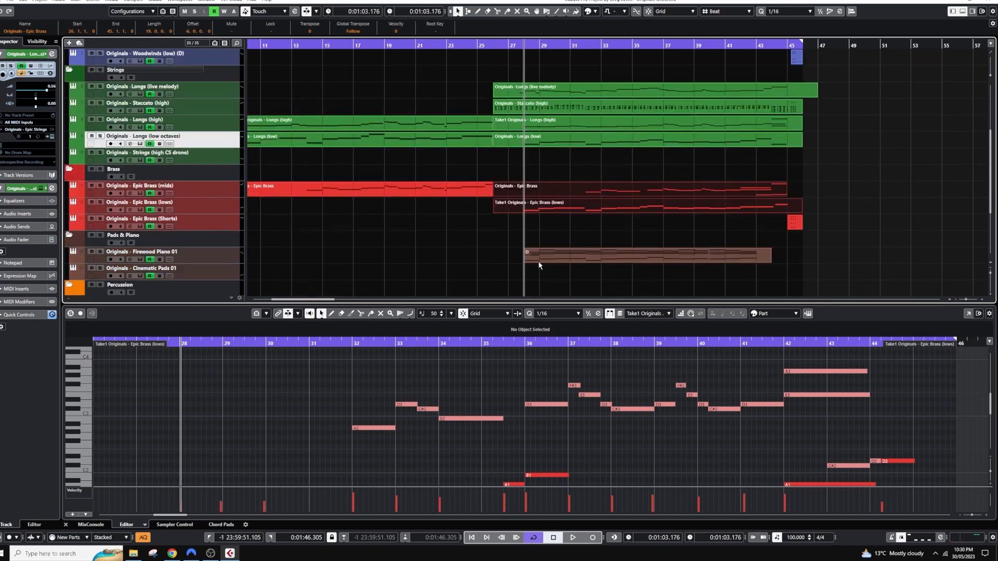
scroll(539, 262, up, 6)
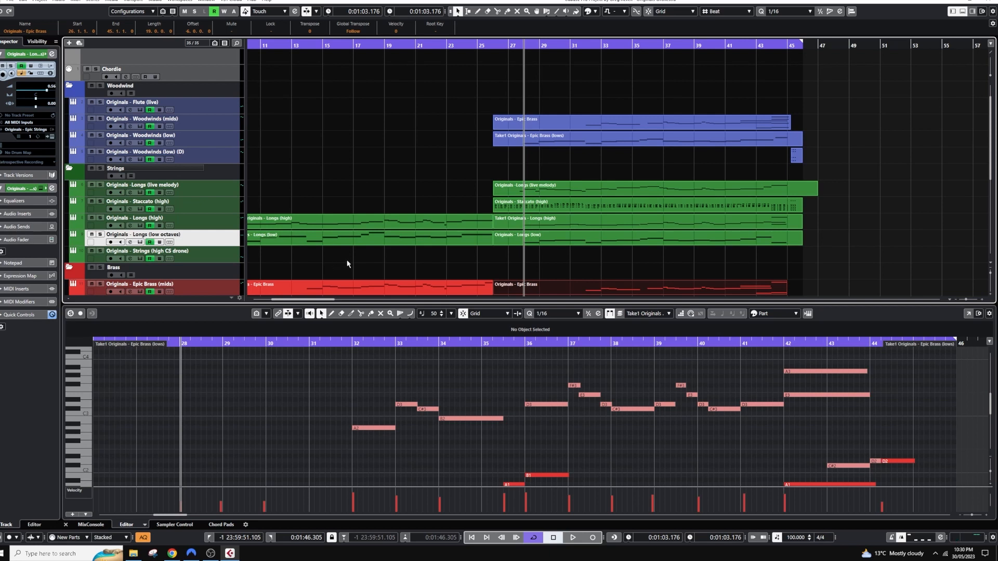
scroll(495, 267, down, 3)
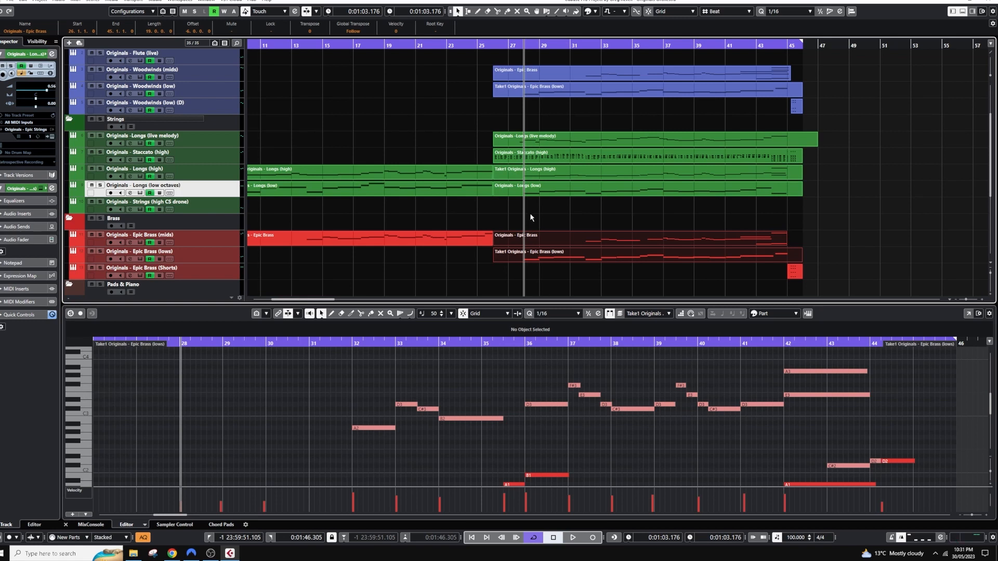
- Set the playback position near bar 25 and compare the notes of the Woodwinds (mids) and Woodwinds (low) parts together
click(481, 43)
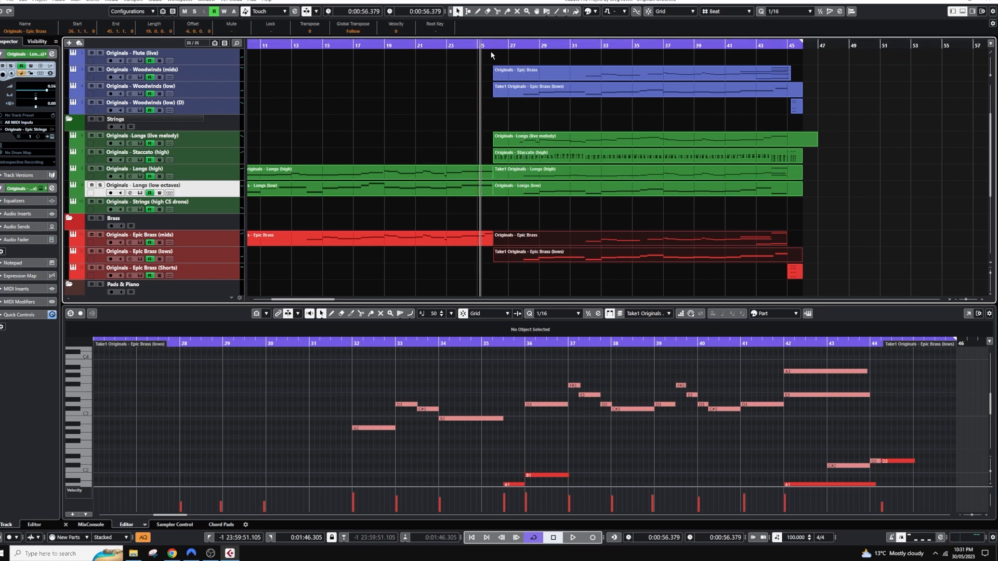
click(517, 73)
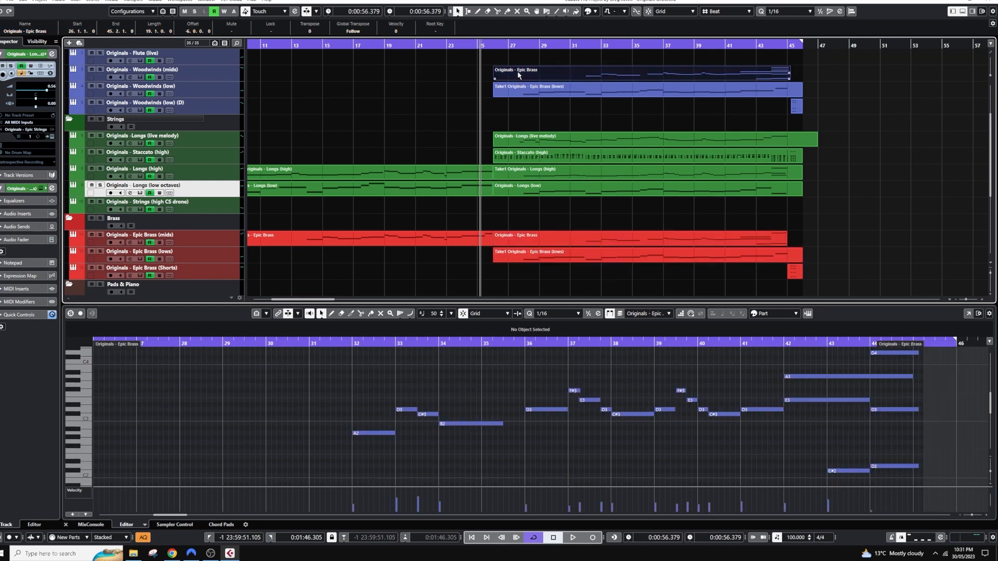
shift+click(535, 94)
scroll(546, 400, down, 3)
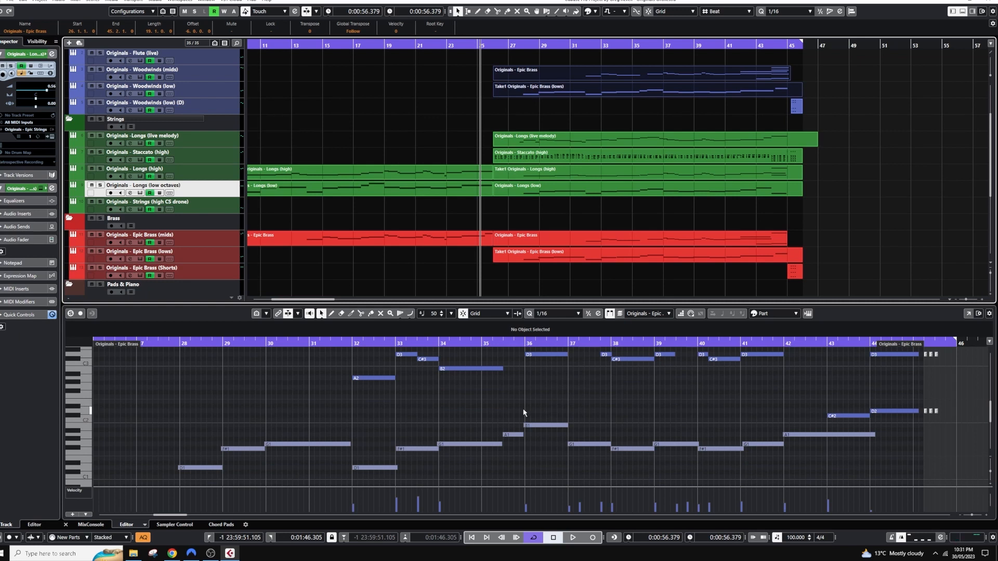
scroll(580, 425, up, 2)
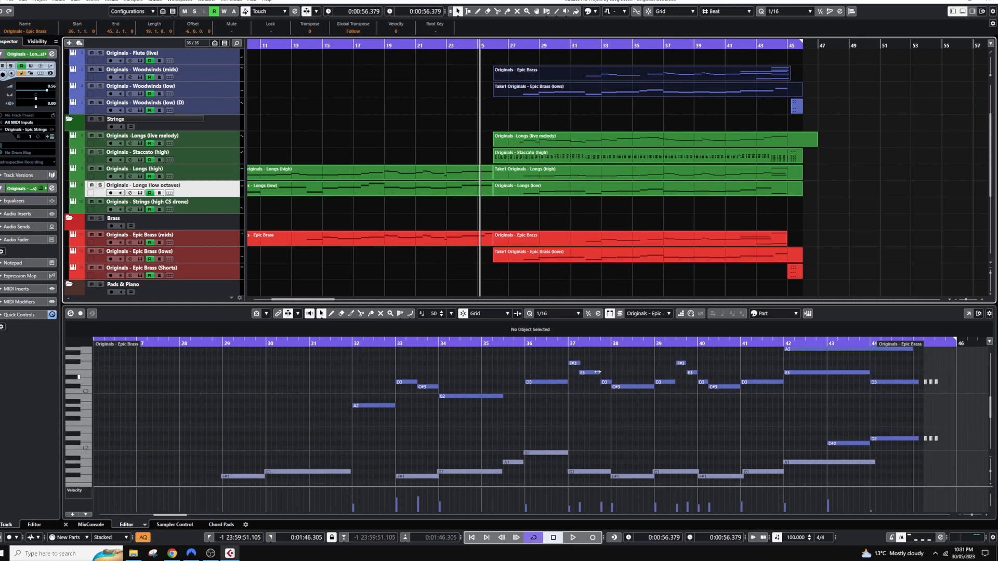
- Show the Firewood Piano 01 part's notes, solo its track and play it from just before bar 28 to around bar 31
scroll(545, 236, down, 3)
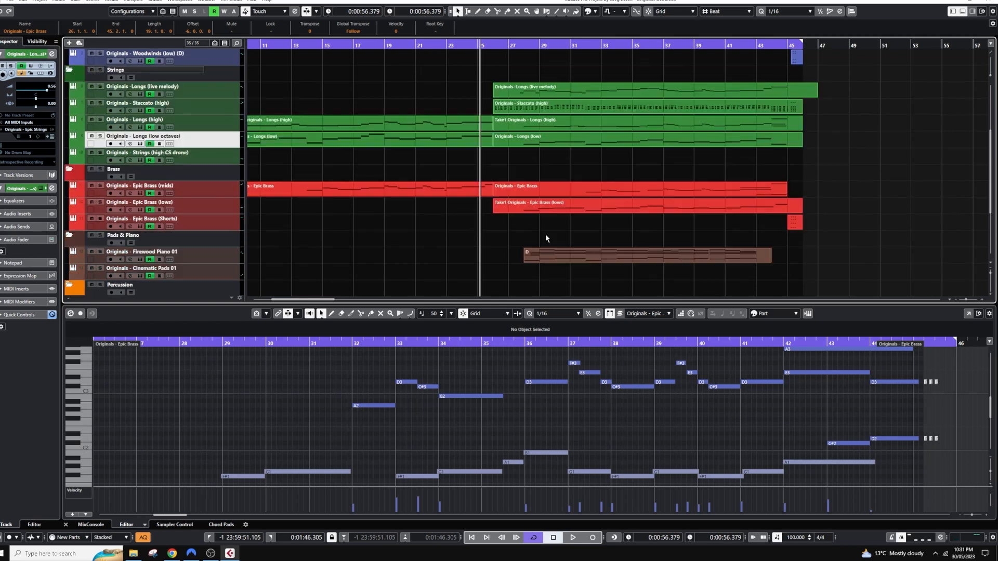
scroll(546, 238, down, 3)
click(544, 206)
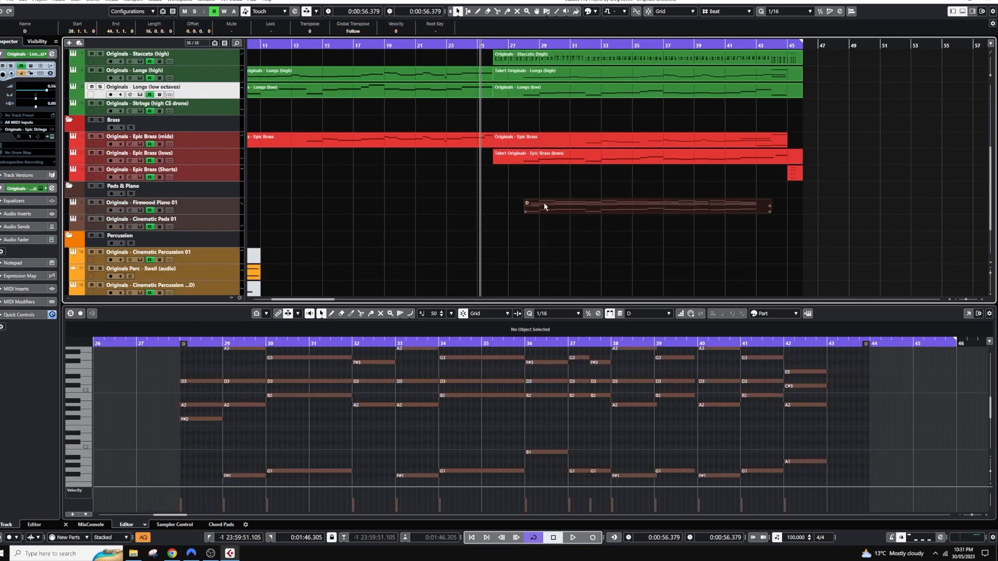
click(100, 203)
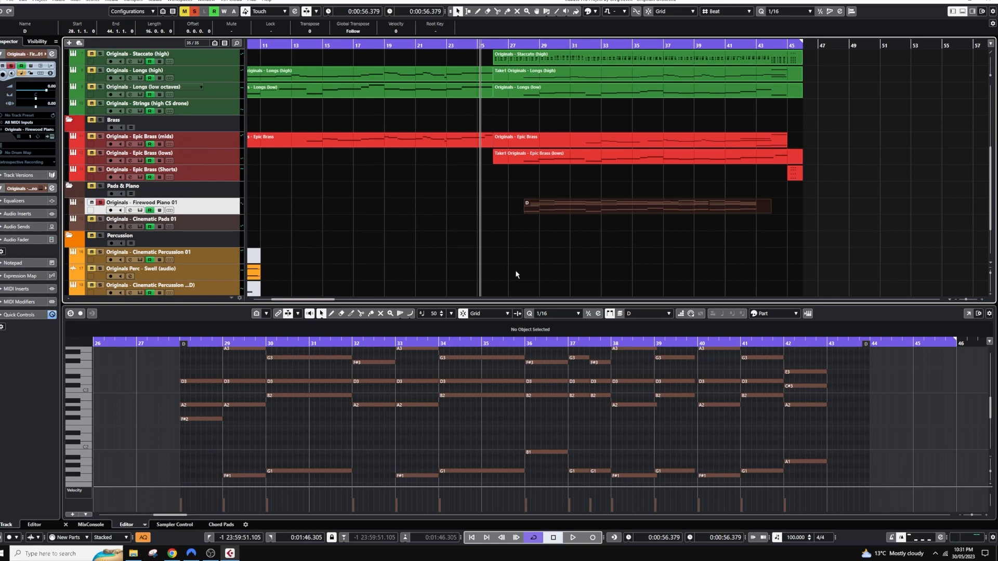
click(175, 343)
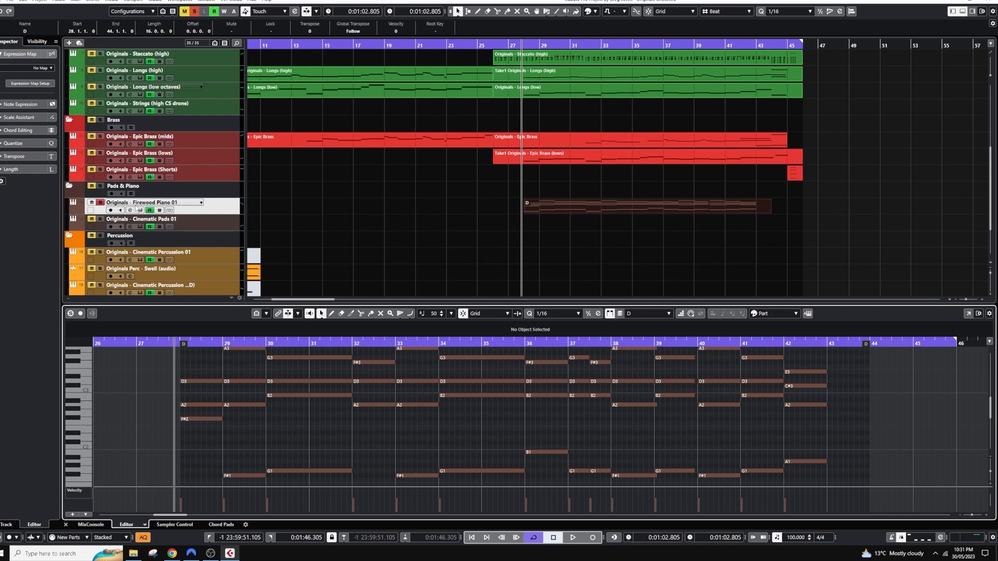
key(space)
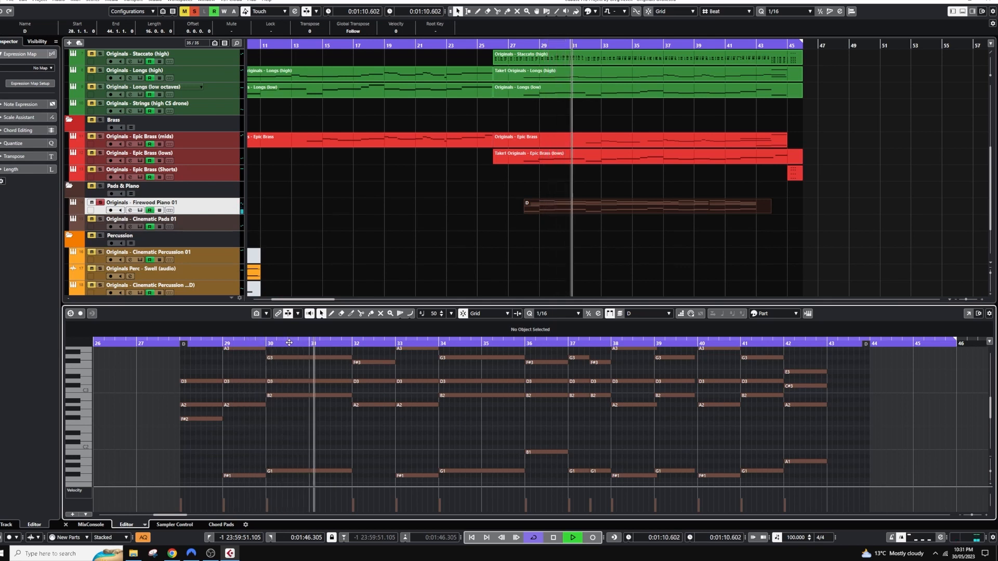
key(space)
- Enlarge the track area, play from around bar 25 to bar 28, and resume playback with all solo states deactivated
scroll(520, 231, up, 3)
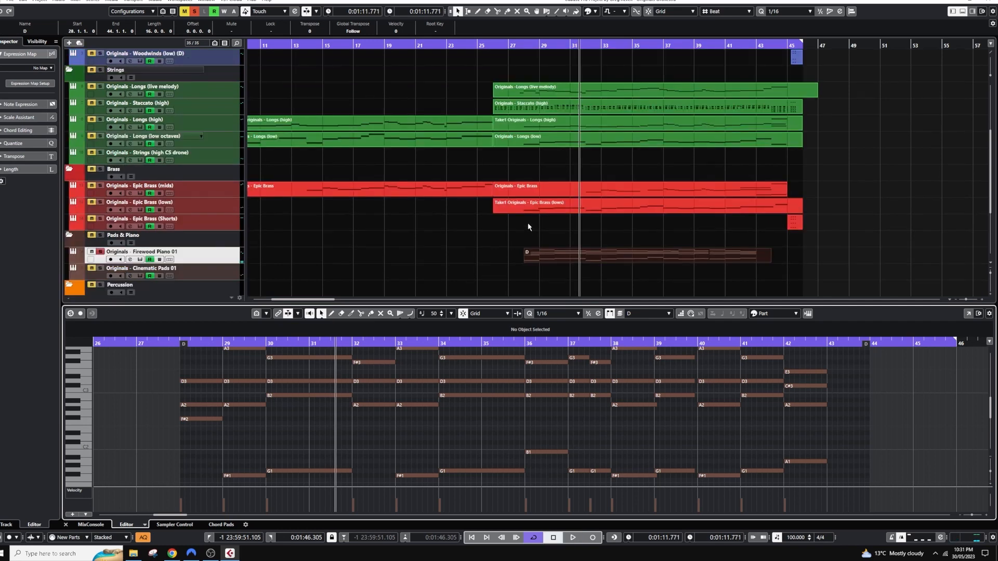
click(477, 45)
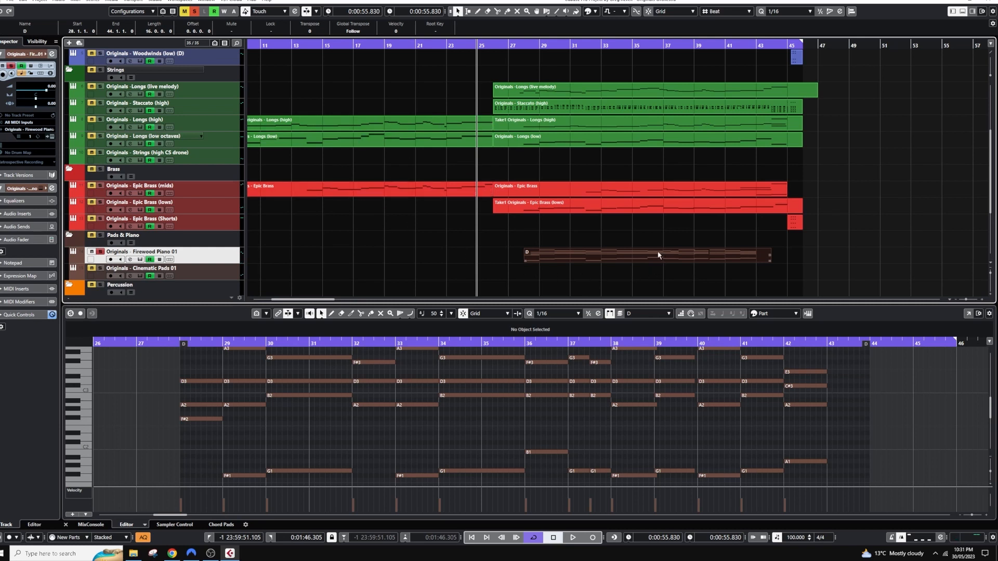
scroll(656, 254, down, 3)
drag(647, 304, 646, 343)
scroll(649, 304, up, 3)
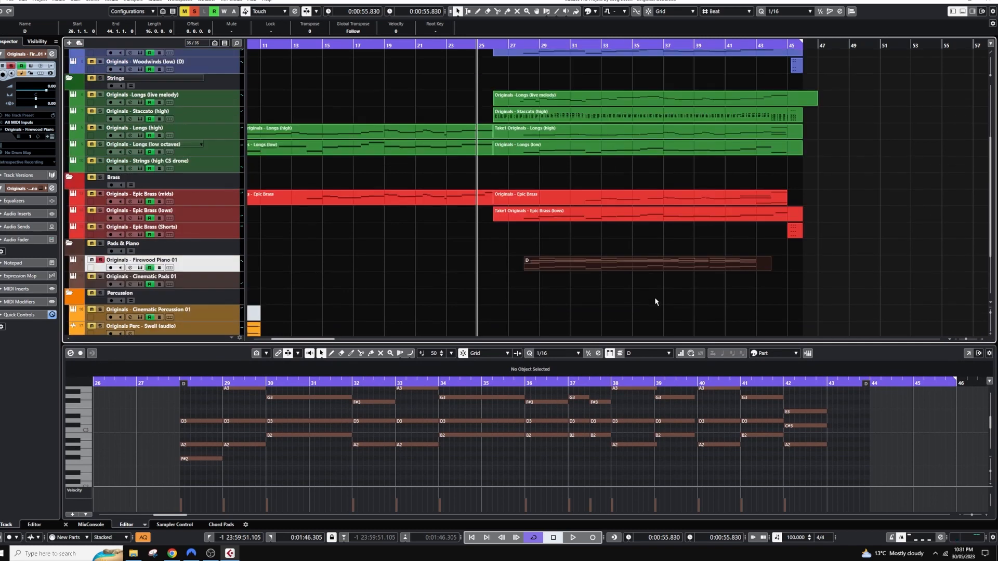
key(space)
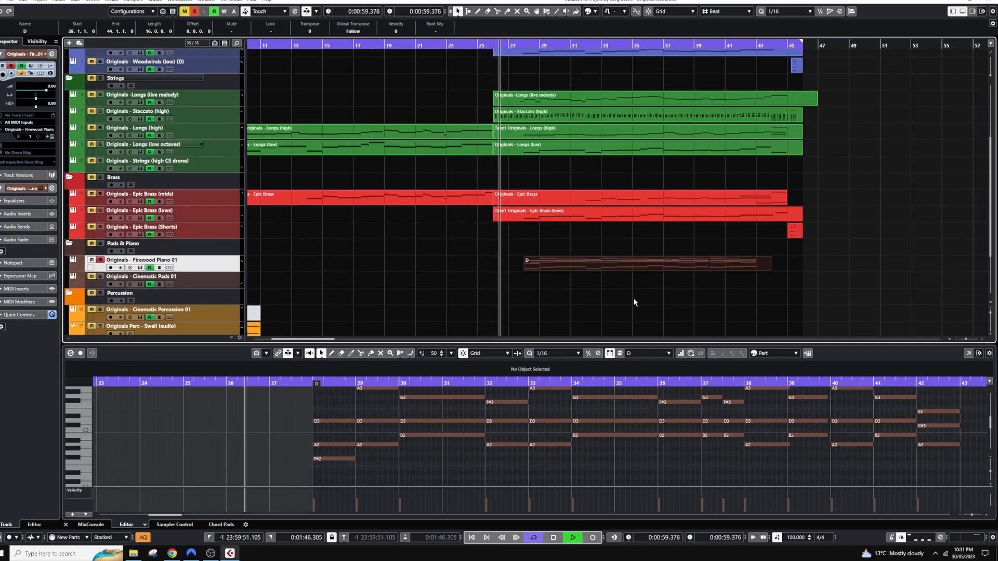
key(space)
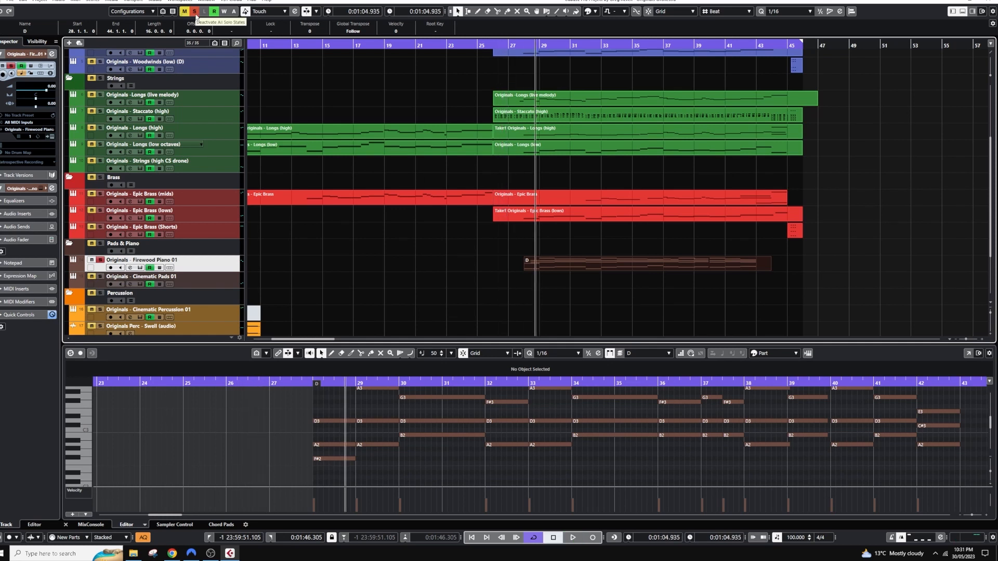
key(space)
click(195, 12)
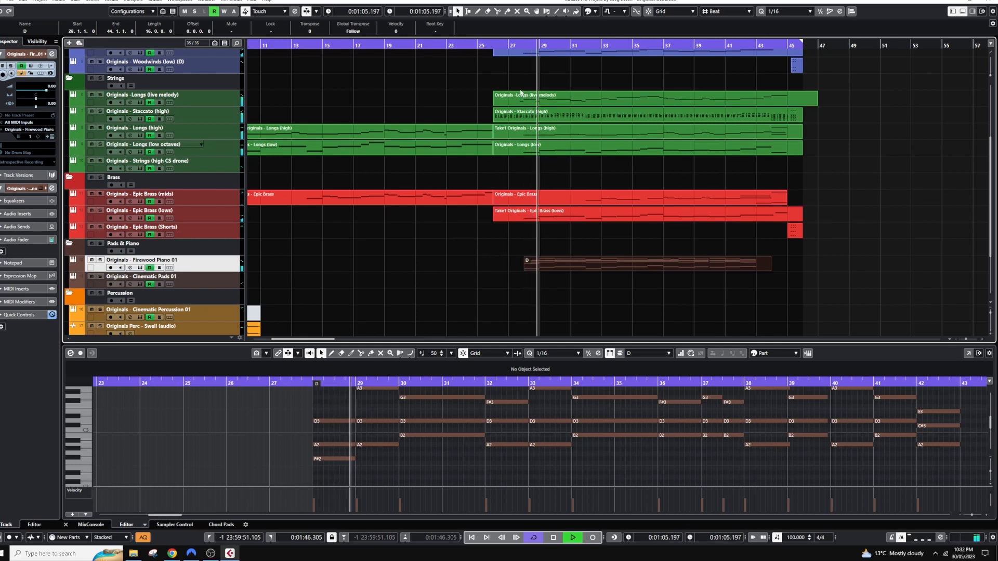
- Show the Longs (live melody) notes in a taller note editor and check the preset and settings in its instrument
click(518, 97)
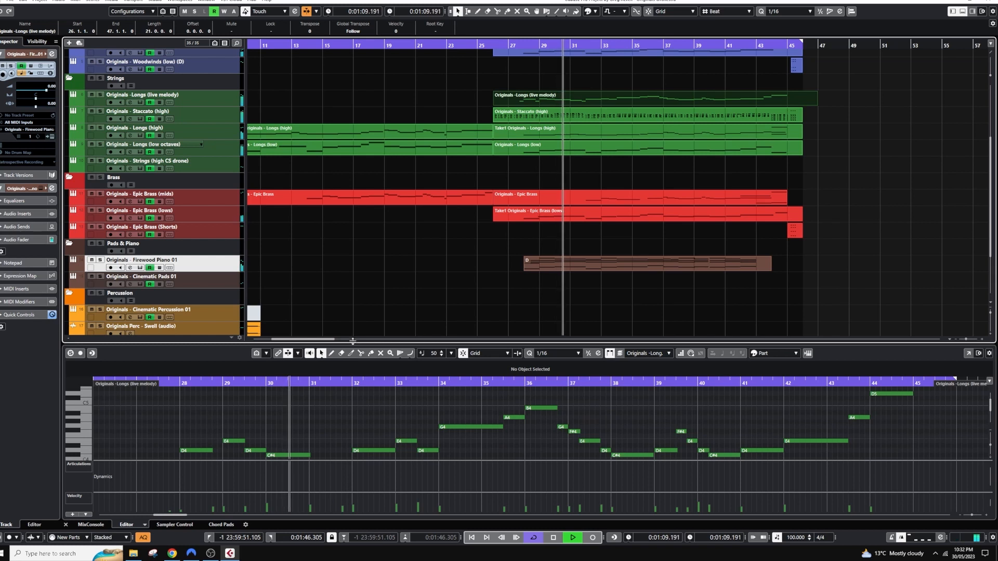
drag(346, 344, 346, 285)
key(space)
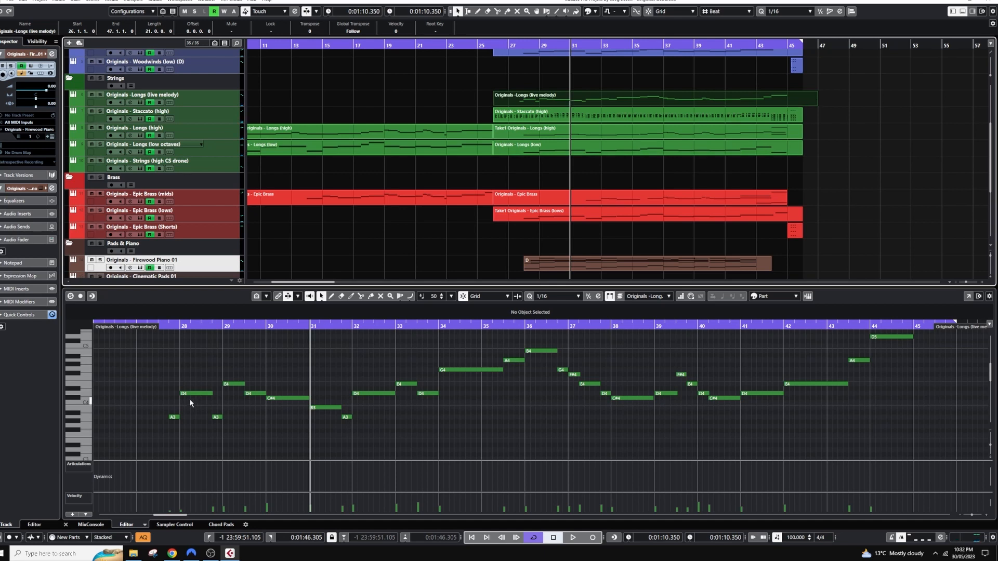
click(142, 102)
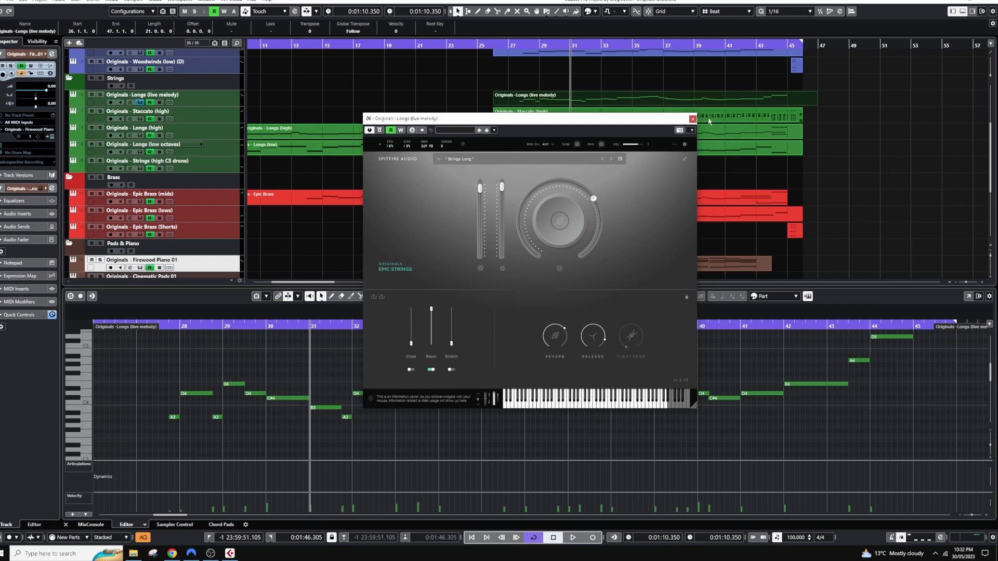
click(692, 119)
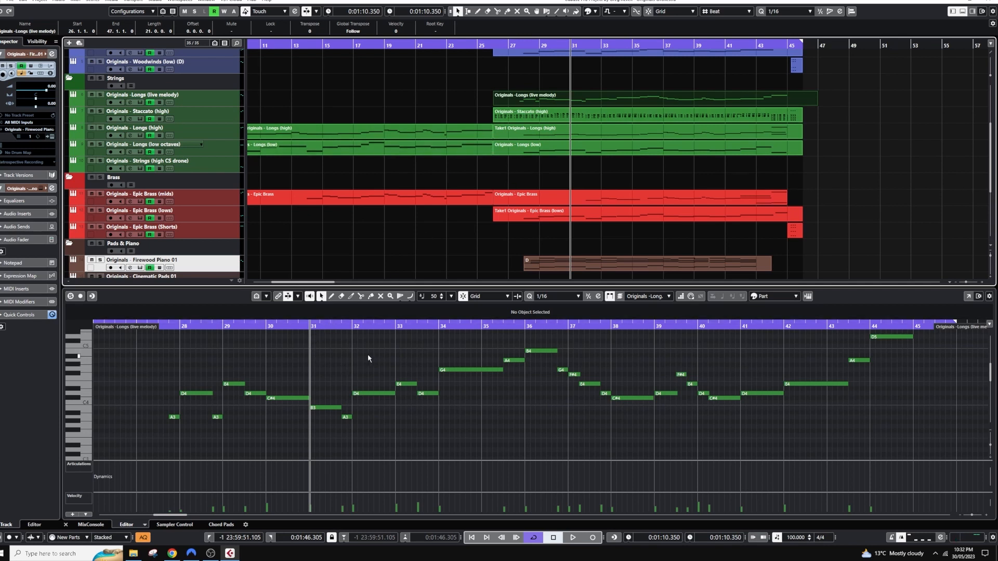
- Play the full section from around bar 25 to bar 41 while following the Longs (live melody) notes
click(484, 45)
key(space)
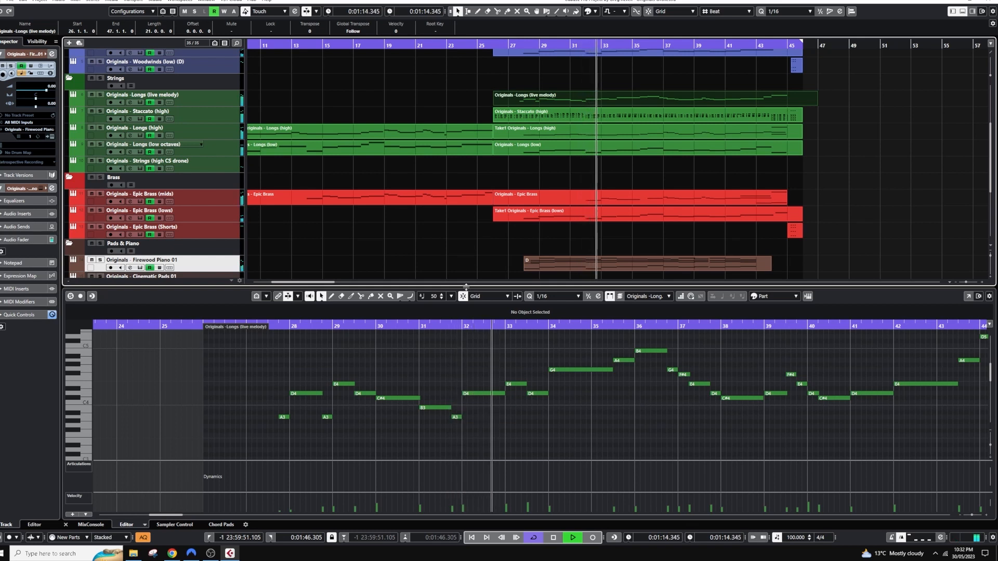
scroll(477, 247, down, 2)
scroll(477, 247, up, 2)
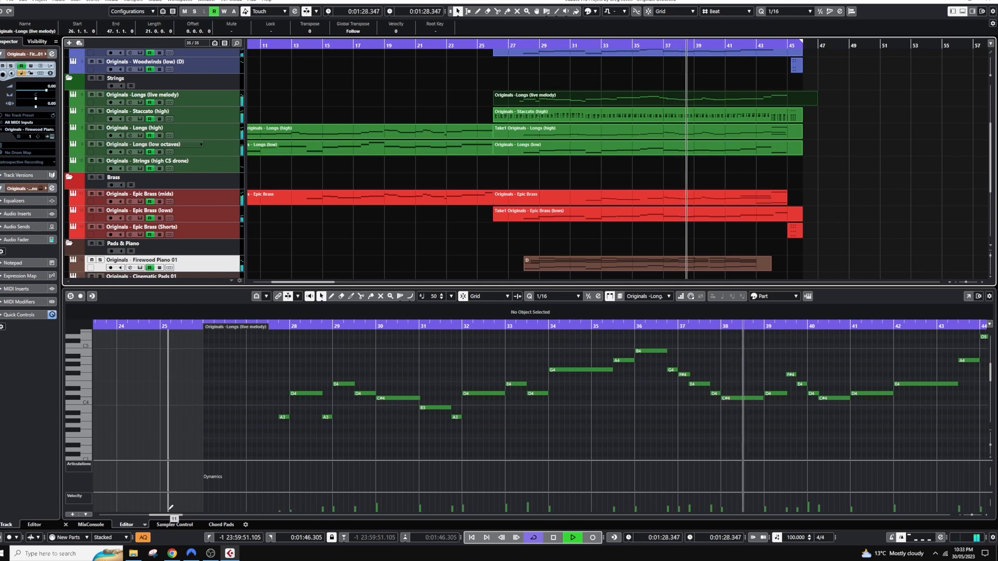
drag(172, 515, 182, 516)
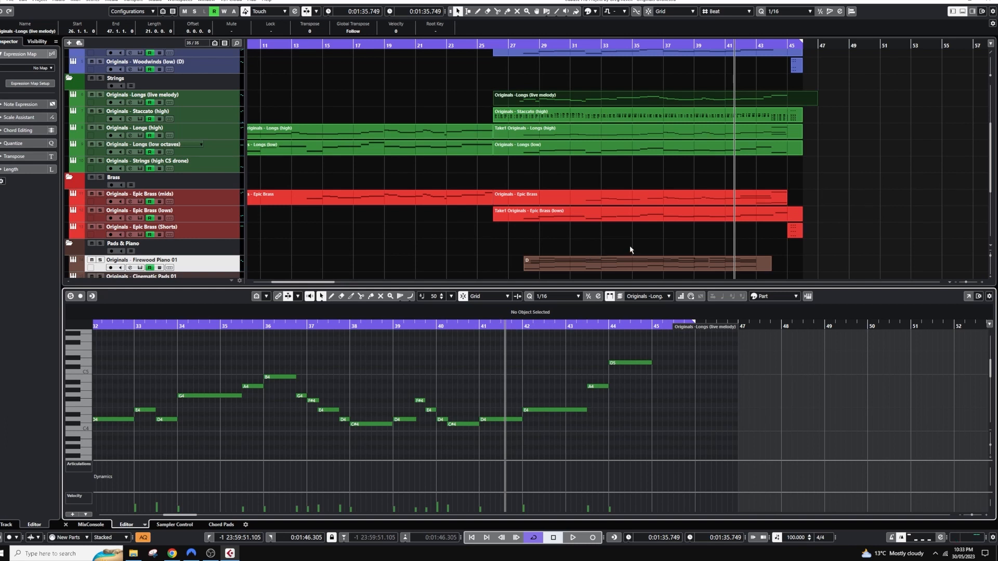
- Play on from around bar 40 and compare the ending notes of Epic Brass (Shorts), Staccato (high), Longs (high) and Woodwinds (low) (D) together
key(space)
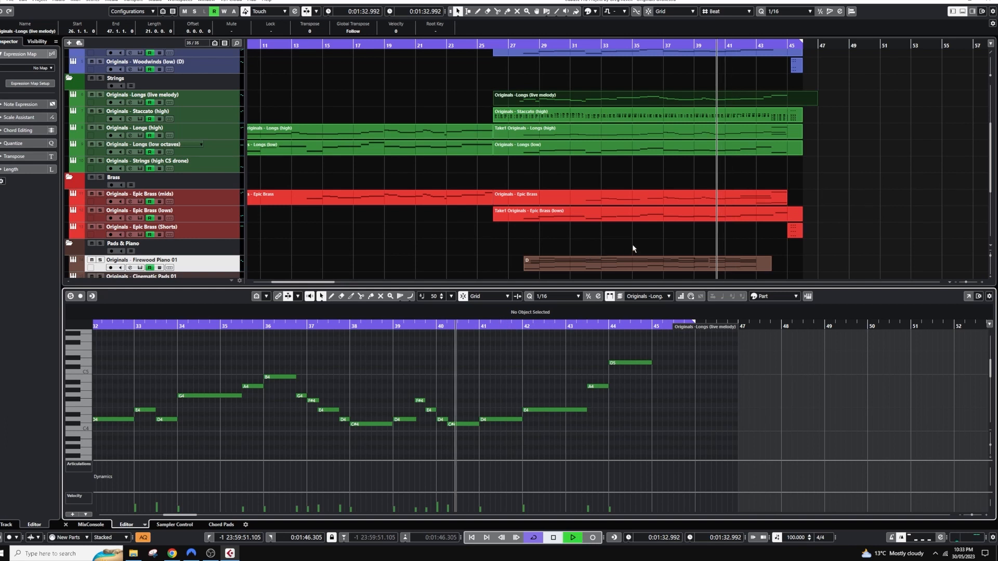
click(794, 230)
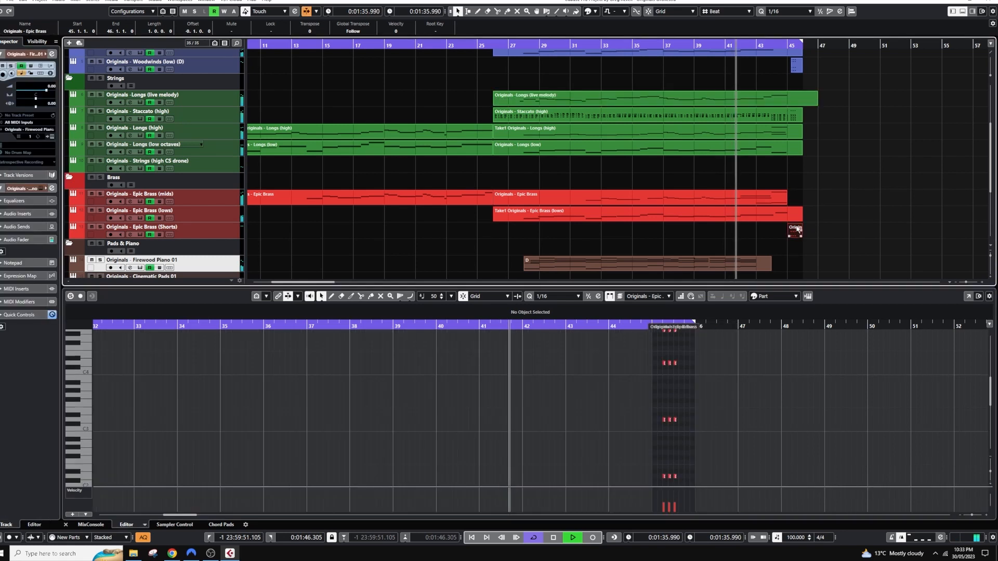
click(789, 120)
shift+click(790, 128)
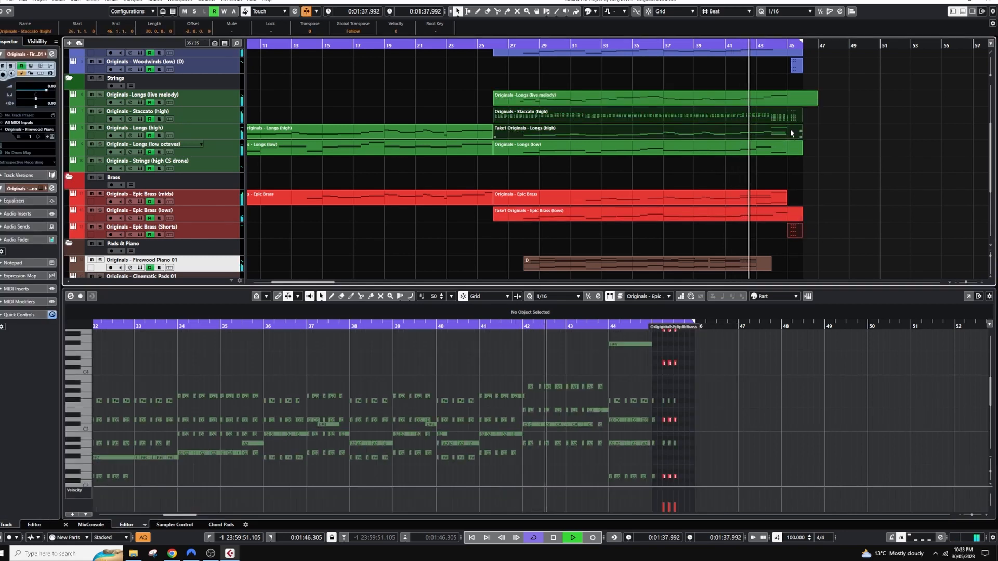
shift+click(797, 65)
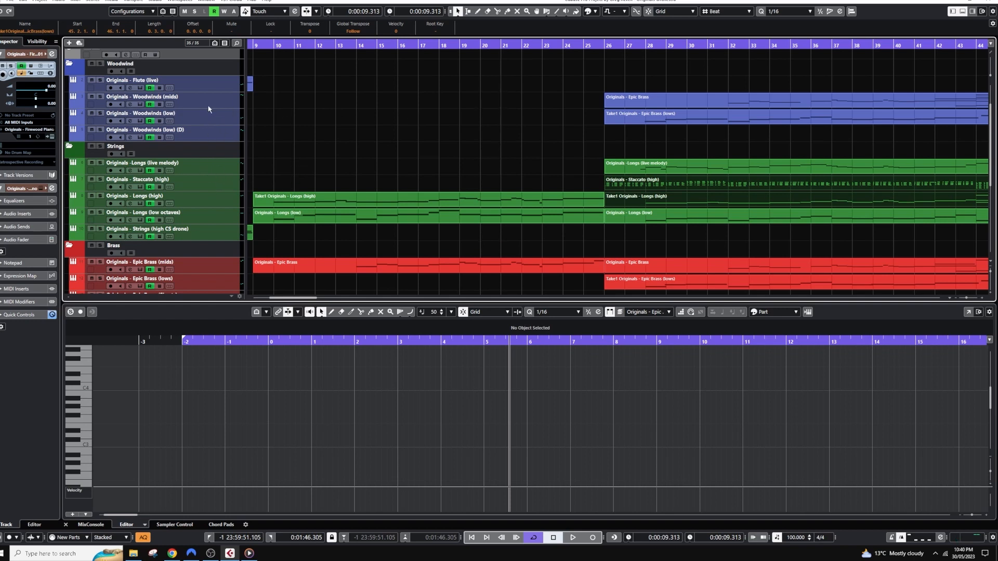
- Review the tracks from Woodwind down to Percussion, and show the notes of the Longs (live melody) part that starts at bar 26
scroll(211, 185, down, 5)
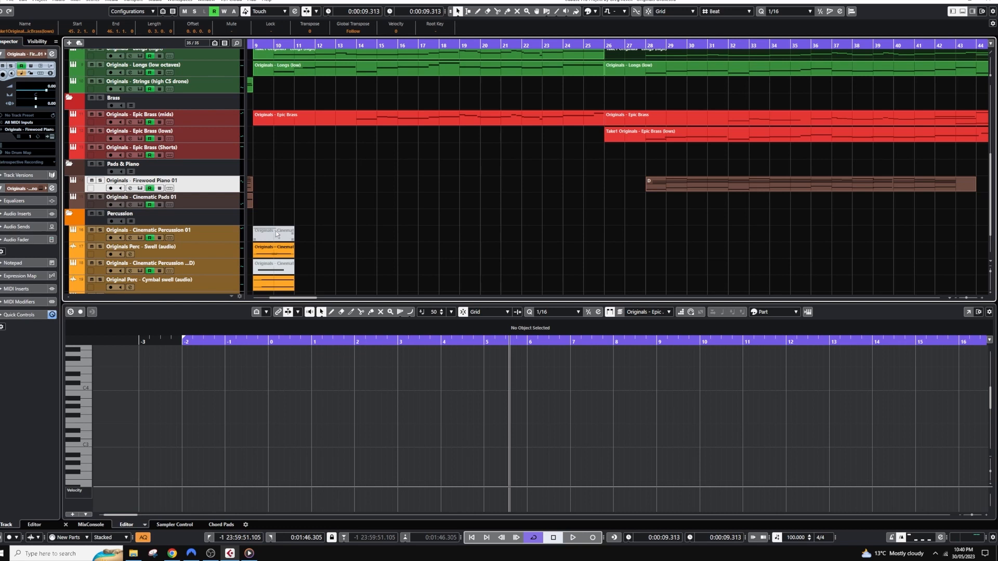
scroll(319, 223, up, 3)
scroll(320, 219, down, 3)
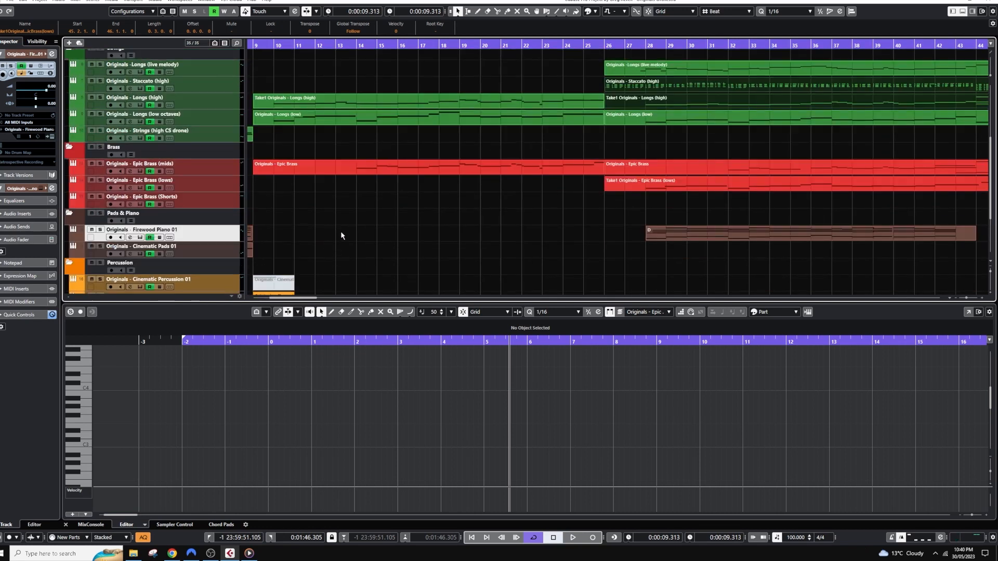
scroll(341, 230, up, 3)
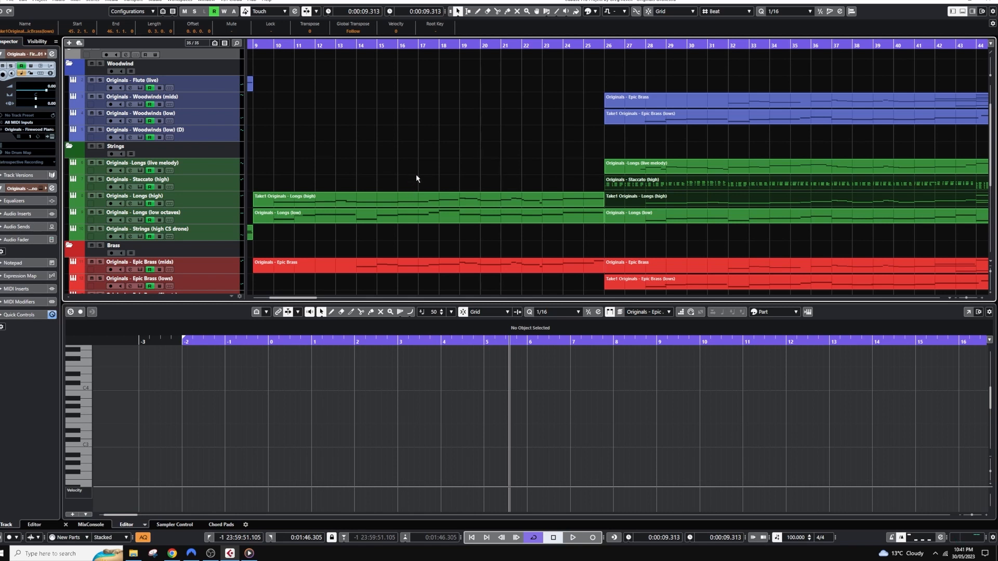
scroll(382, 187, down, 3)
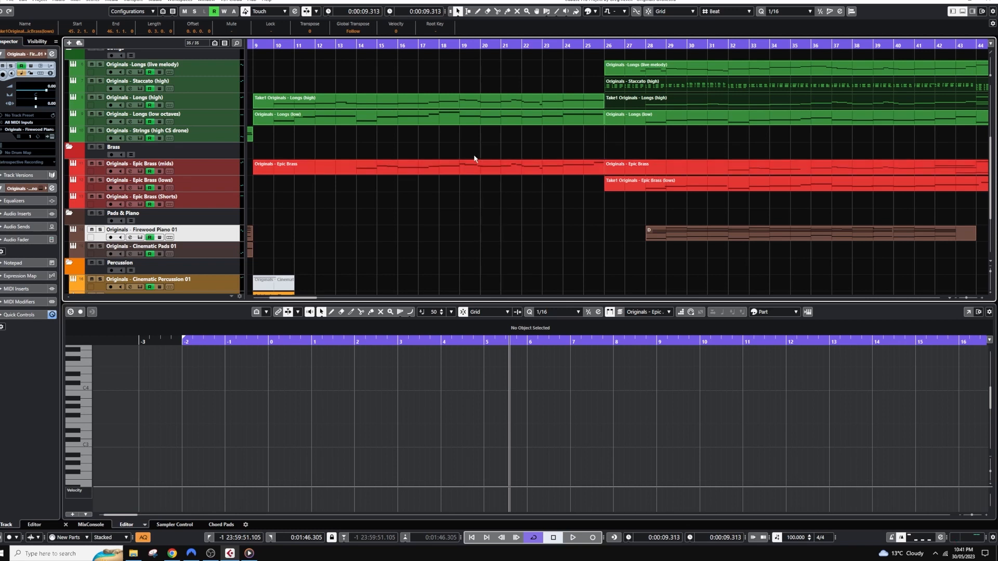
scroll(541, 162, down, 3)
scroll(552, 166, up, 2)
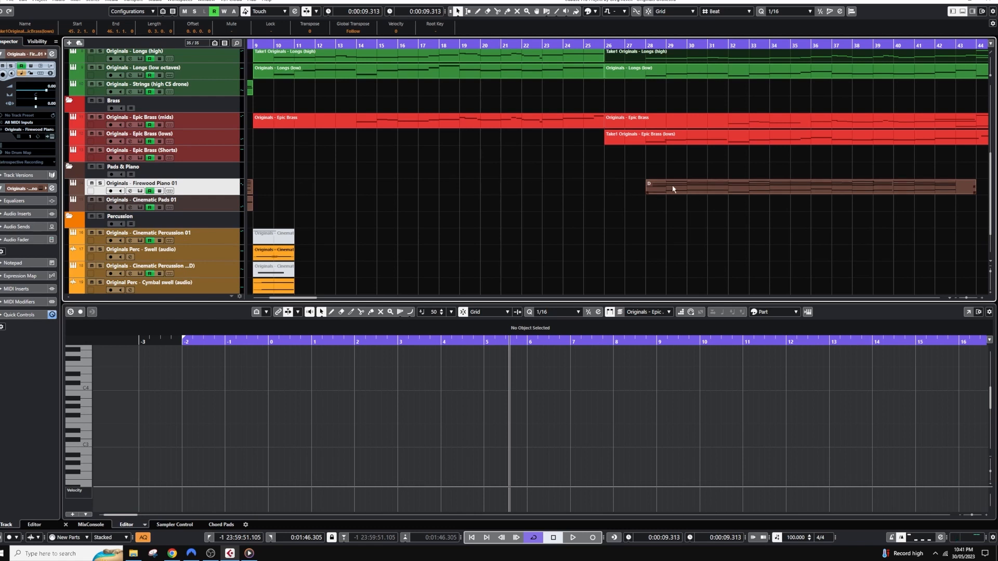
scroll(647, 179, up, 4)
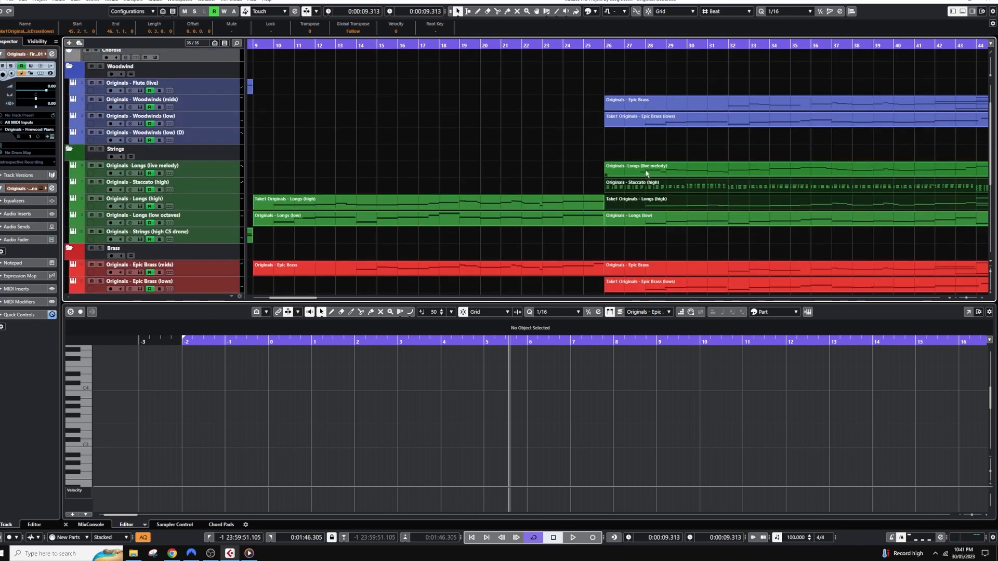
click(647, 177)
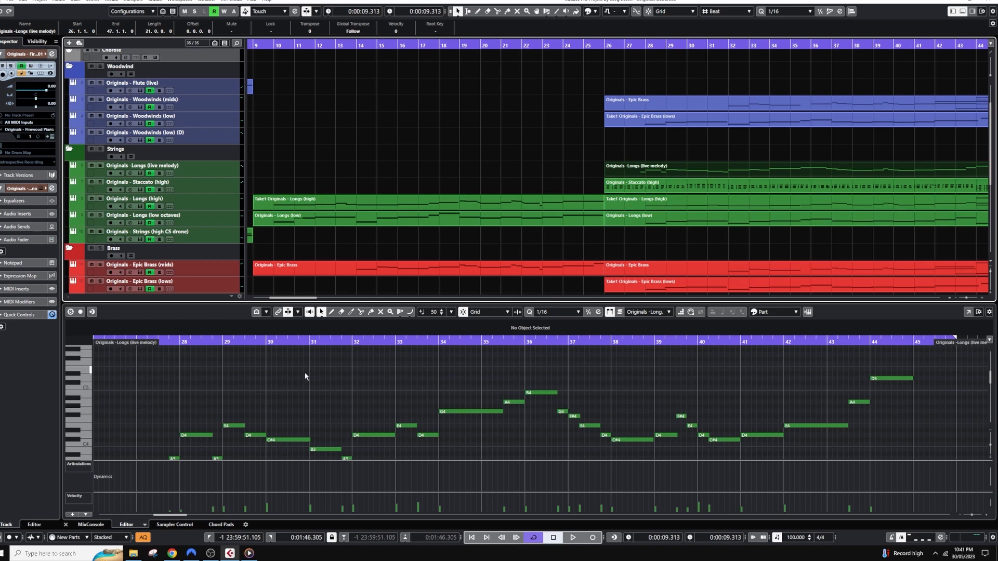